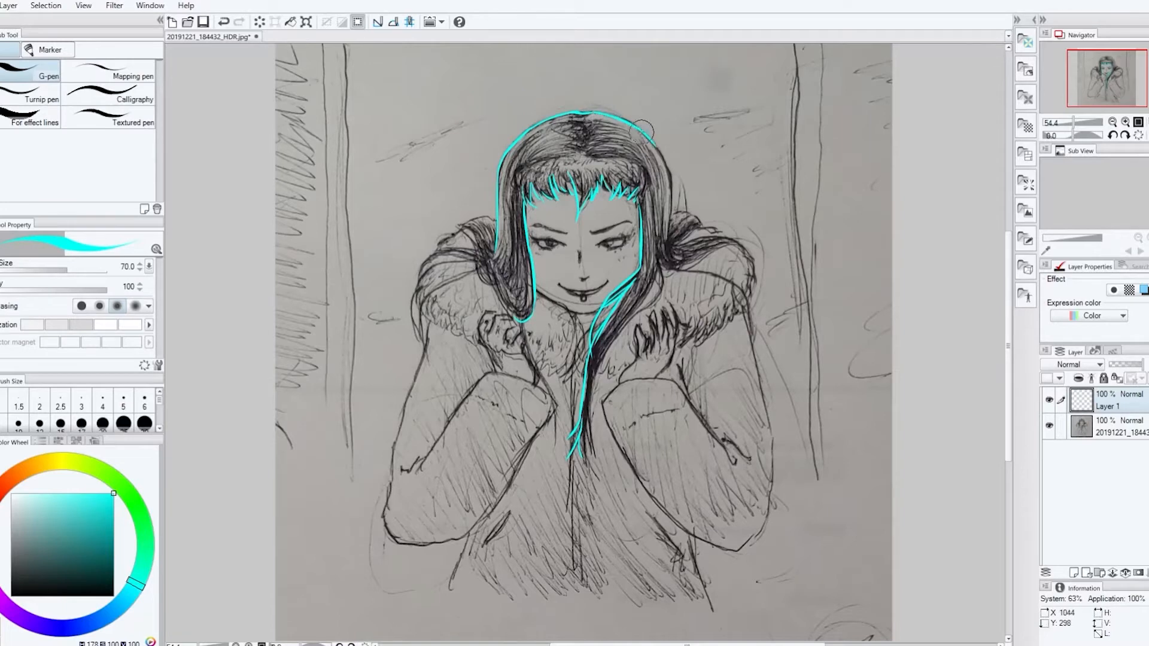
Trace the hair's right outer edge, the eyebrows, the eyes and the chin in cyan over the pencil sketch
{"action": "left_click_drag", "start_coordinate": [670, 174], "coordinate": [679, 258]}
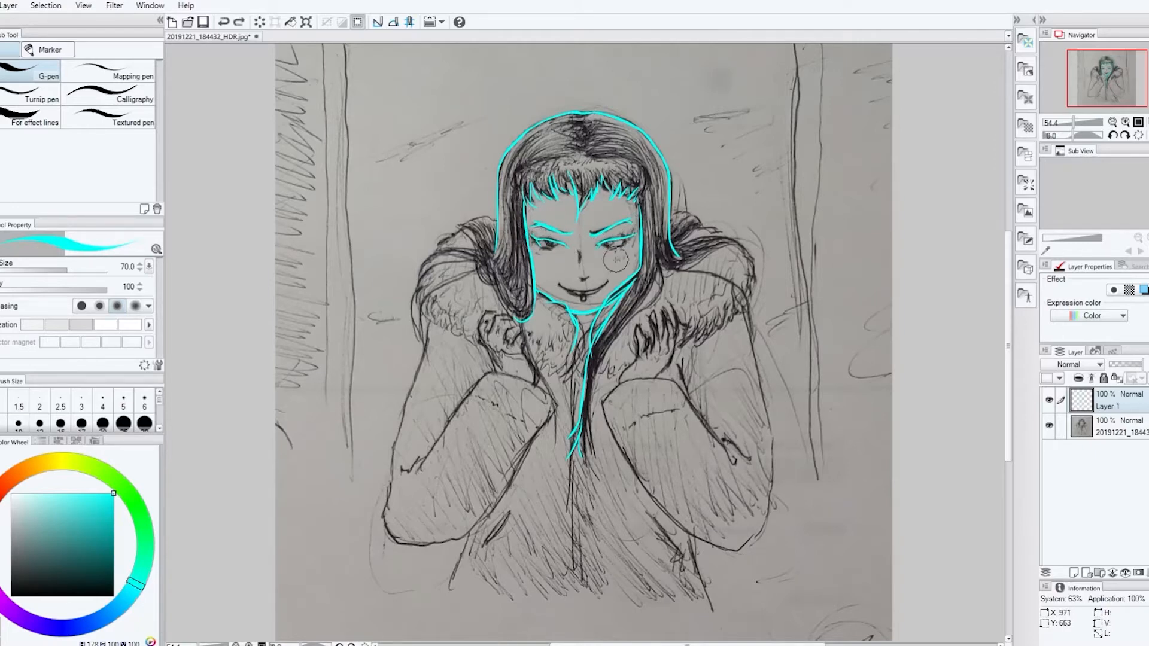
{"action": "scroll", "coordinate": [616, 259], "scroll_direction": "up", "scroll_amount": 3}
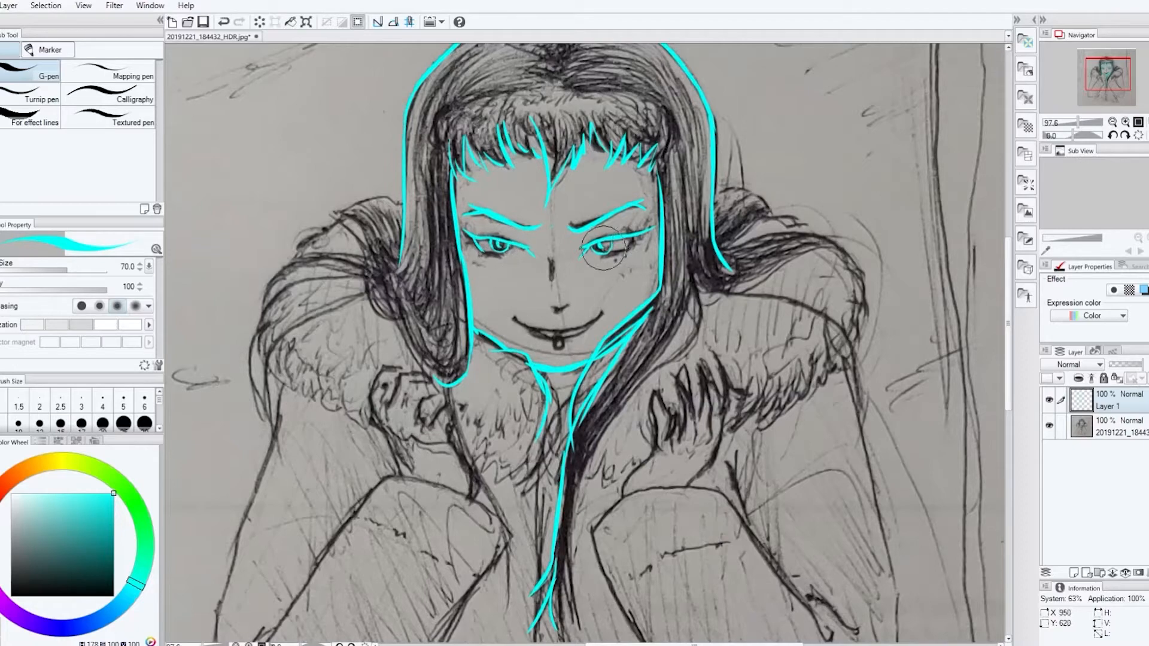
Add a black Layer 2 clipped above the linework and a white Layer 3 beneath it, hide both, and make Layer 1 active
{"action": "left_click", "coordinate": [1082, 572]}
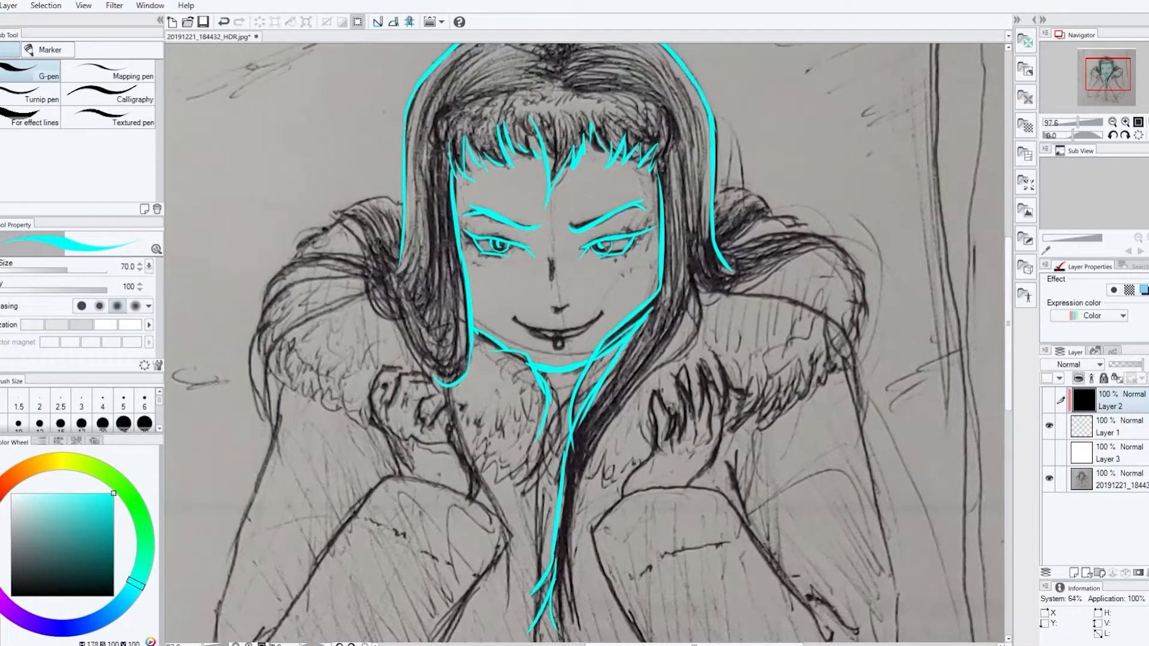
{"action": "left_click", "coordinate": [1118, 427]}
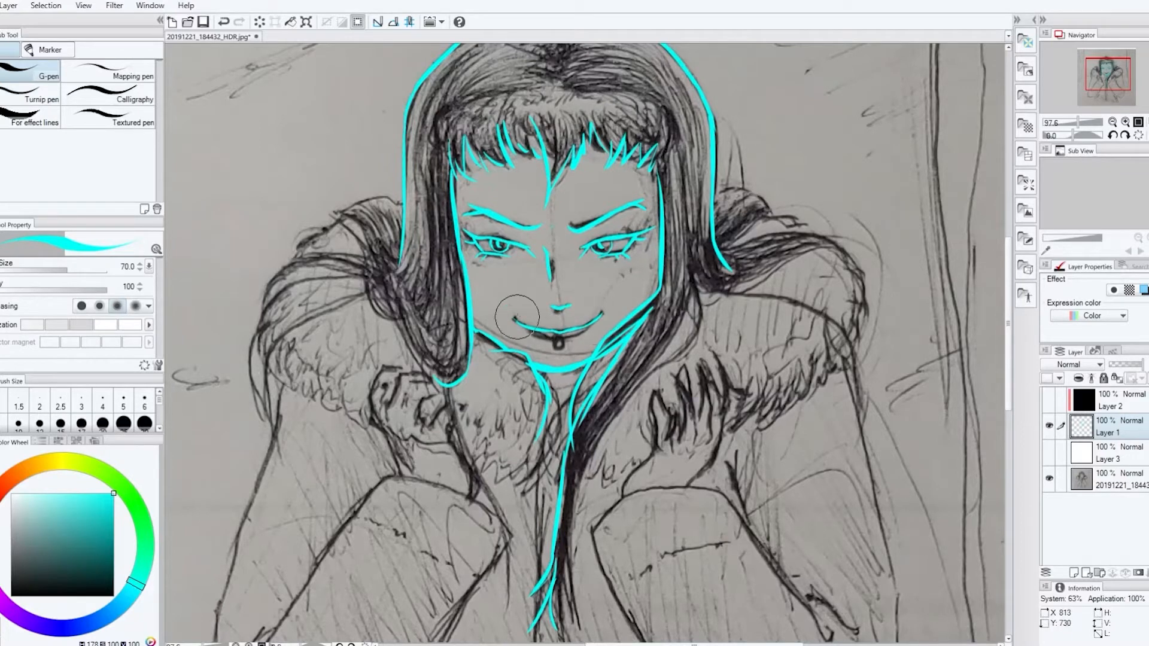
Trace the nose, smiling mouth and lip piercing, and clean up the left corner of the smile
{"action": "key", "text": "e"}
{"action": "key", "text": "p"}
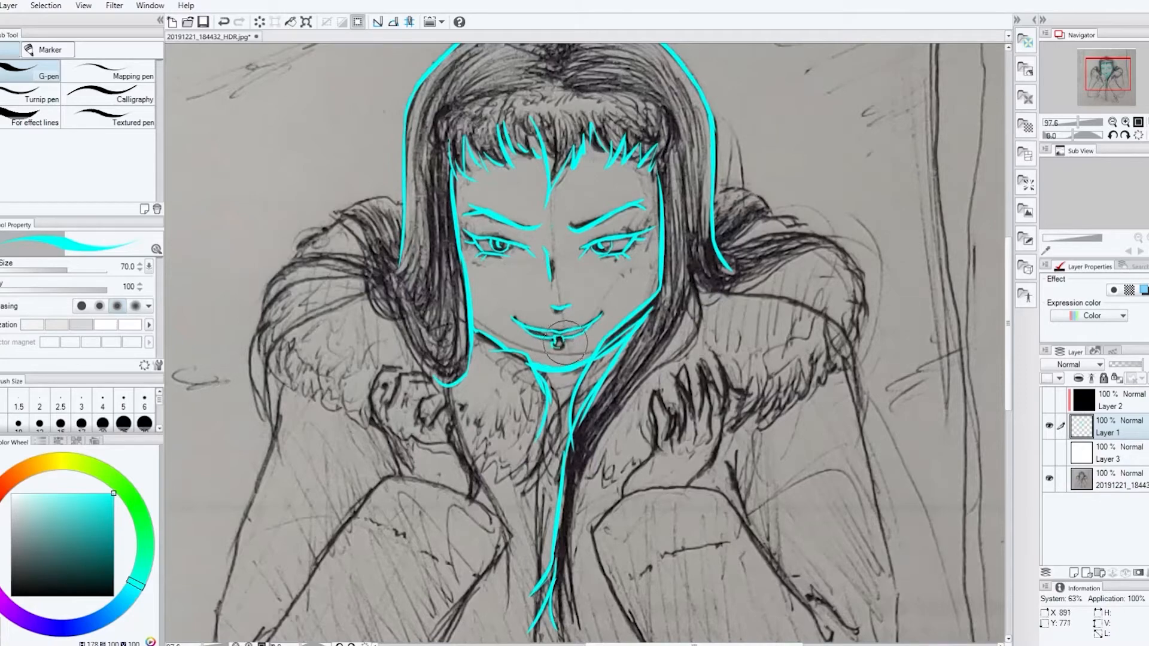
{"action": "key", "text": "e"}
{"action": "key", "text": "p"}
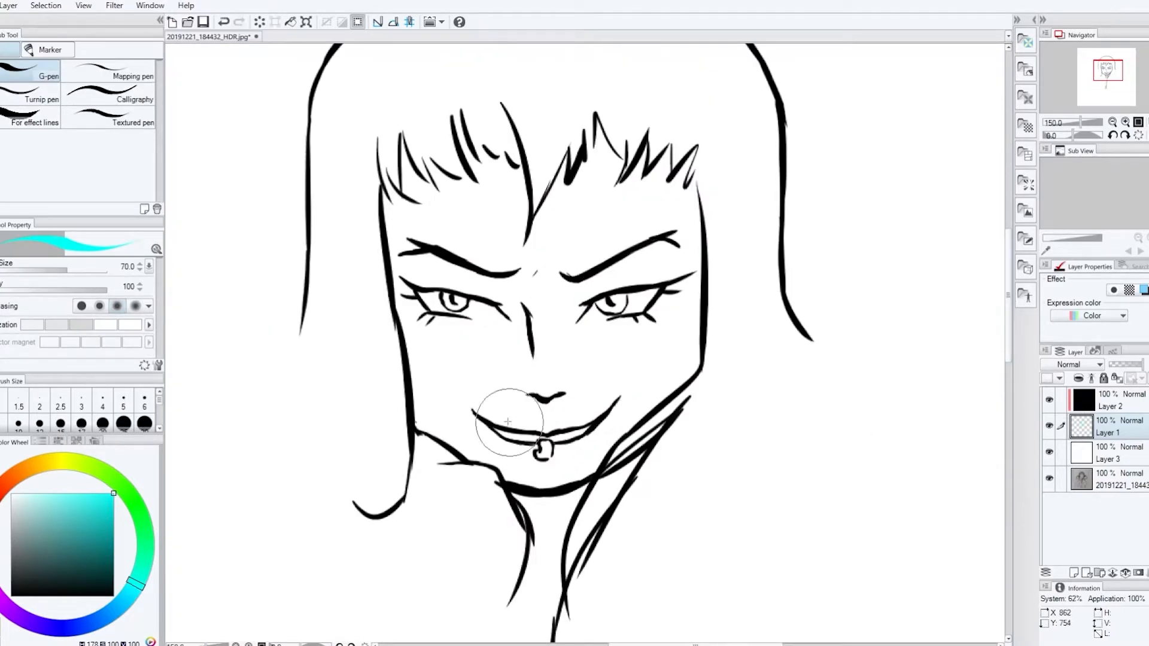
{"action": "left_click_drag", "start_coordinate": [465, 403], "coordinate": [509, 428]}
{"action": "key", "text": "e"}
{"action": "key", "text": "p"}
{"action": "left_click", "coordinate": [1048, 453]}
{"action": "left_click", "coordinate": [1048, 452]}
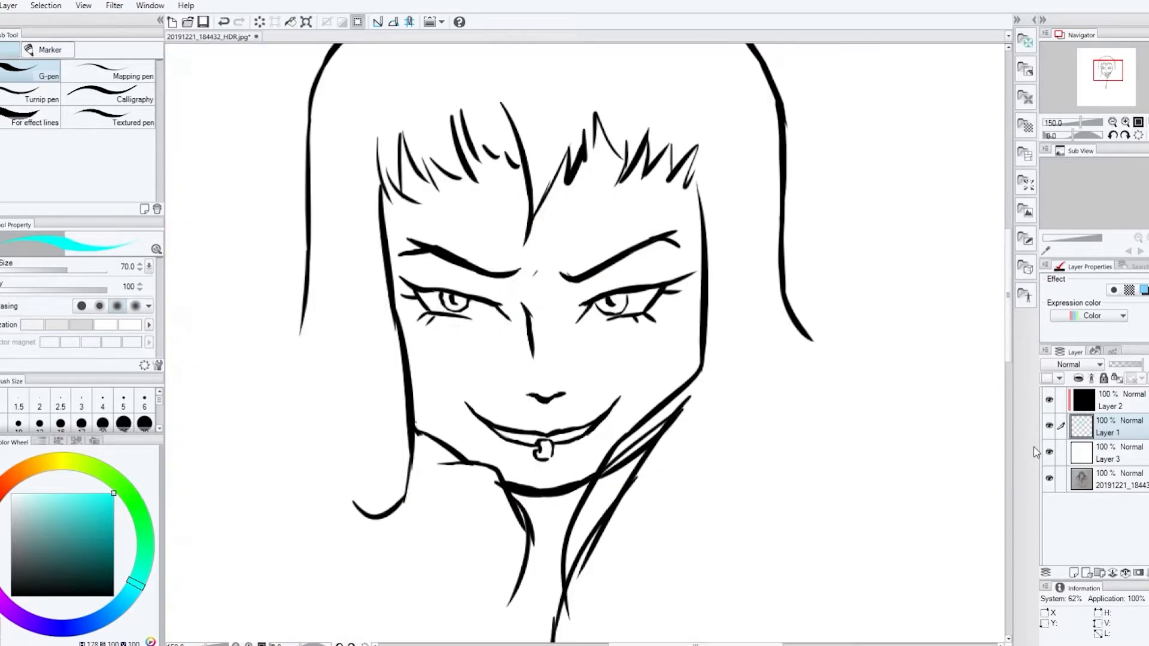
Refine the irises and pupils of both eyes, undoing the misplaced stroke
{"action": "key", "text": "e"}
{"action": "key", "text": "p"}
{"action": "mouse_move", "coordinate": [448, 312]}
{"action": "left_mouse_down"}
{"action": "mouse_move", "coordinate": [490, 301]}
{"action": "mouse_move", "coordinate": [448, 303]}
{"action": "mouse_move", "coordinate": [504, 321]}
{"action": "mouse_move", "coordinate": [451, 301]}
{"action": "mouse_move", "coordinate": [474, 316]}
{"action": "left_mouse_up"}
{"action": "key", "text": "ctrl+z"}
{"action": "key", "text": "e"}
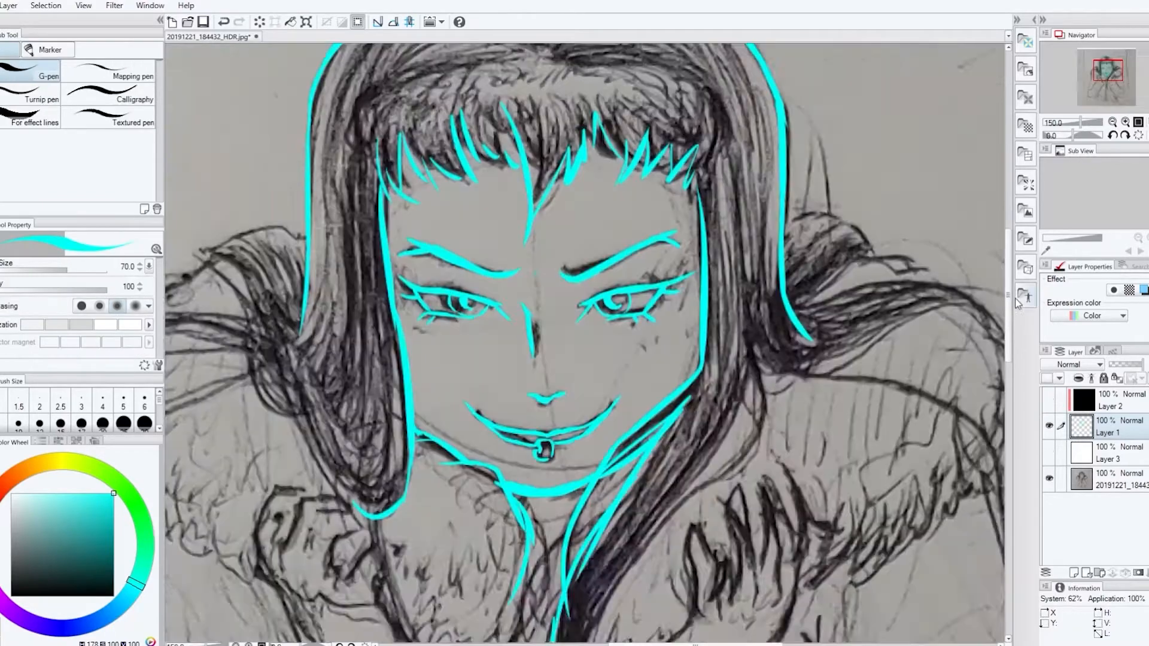
Add loose hair strands within the fringe and at both of its ends
{"action": "scroll", "coordinate": [697, 222], "scroll_direction": "up", "scroll_amount": 1}
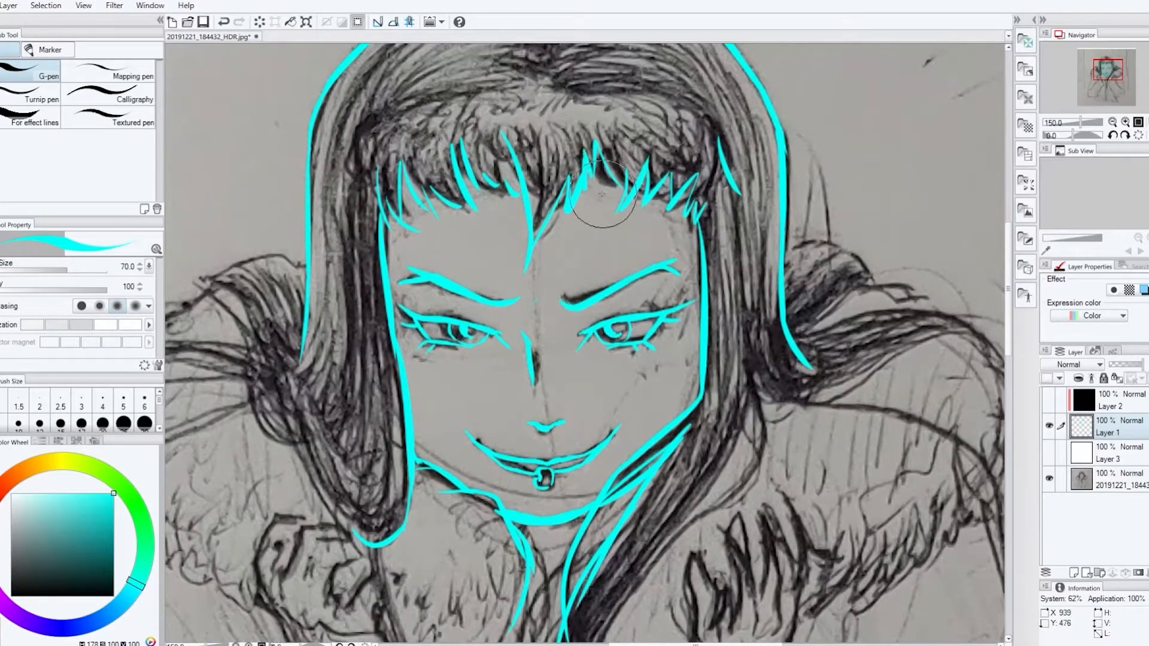
{"action": "key", "text": "e"}
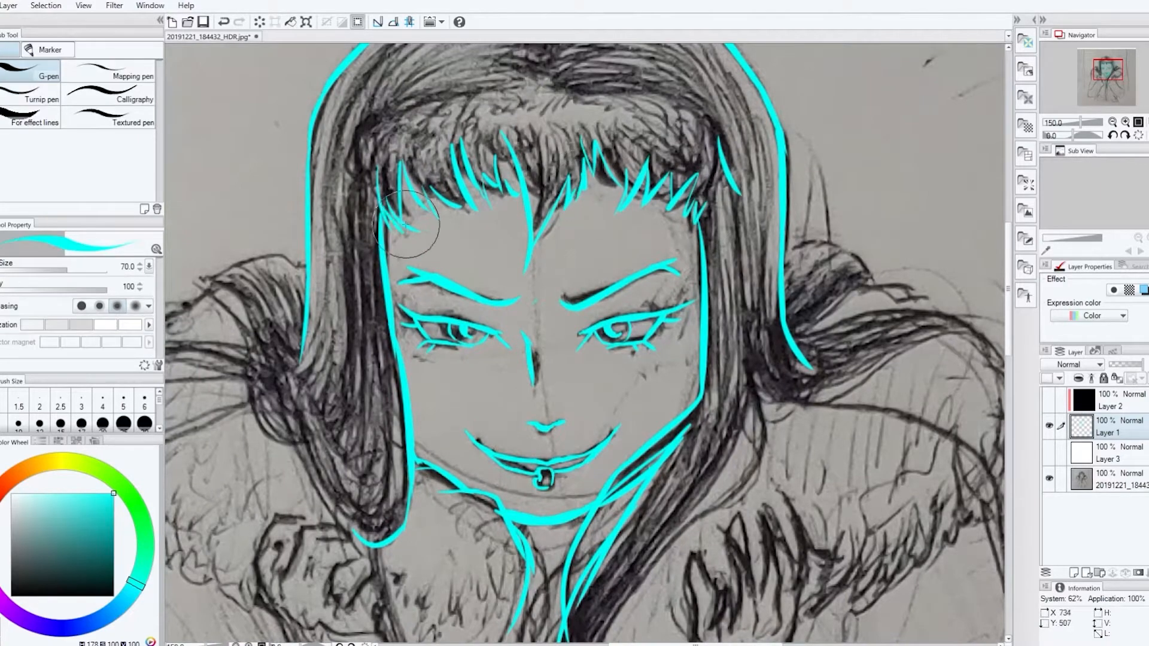
{"action": "scroll", "coordinate": [598, 299], "scroll_direction": "down", "scroll_amount": 1}
{"action": "key", "text": "p"}
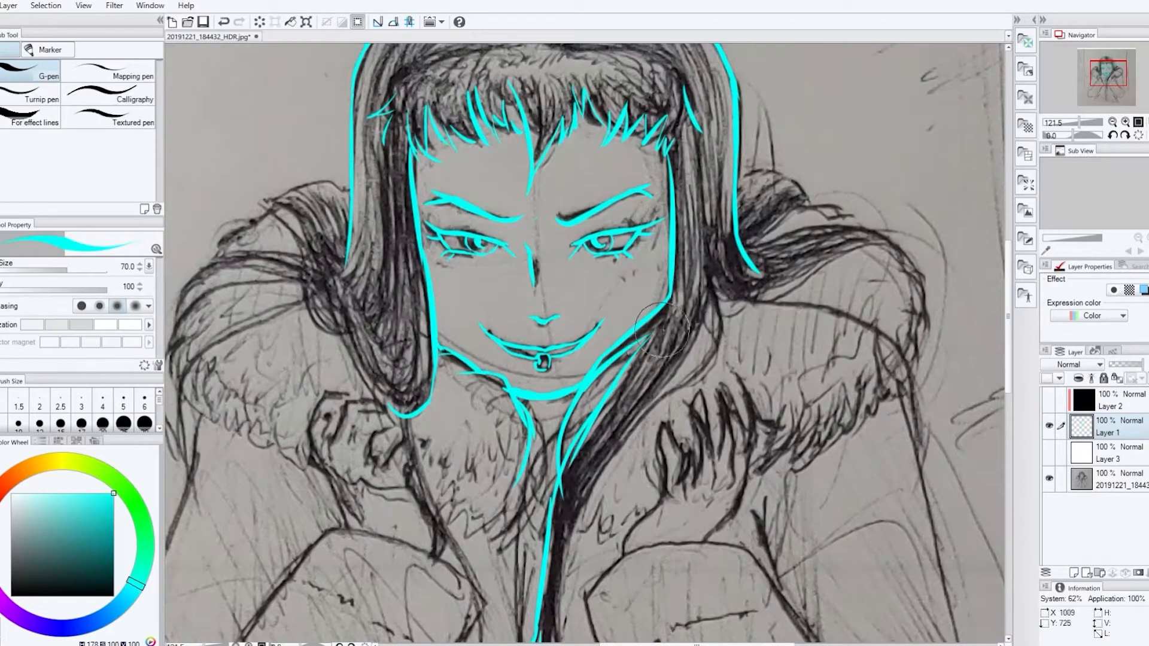
Trace the long hair lock on the figure's right side of the picture and the hood line over that shoulder
{"action": "left_click_drag", "start_coordinate": [557, 432], "coordinate": [550, 515]}
{"action": "left_click_drag", "start_coordinate": [596, 522], "coordinate": [585, 534]}
{"action": "mouse_move", "coordinate": [710, 294]}
{"action": "left_mouse_down"}
{"action": "mouse_move", "coordinate": [617, 441]}
{"action": "mouse_move", "coordinate": [722, 332]}
{"action": "mouse_move", "coordinate": [861, 335]}
{"action": "mouse_move", "coordinate": [921, 473]}
{"action": "left_mouse_up"}
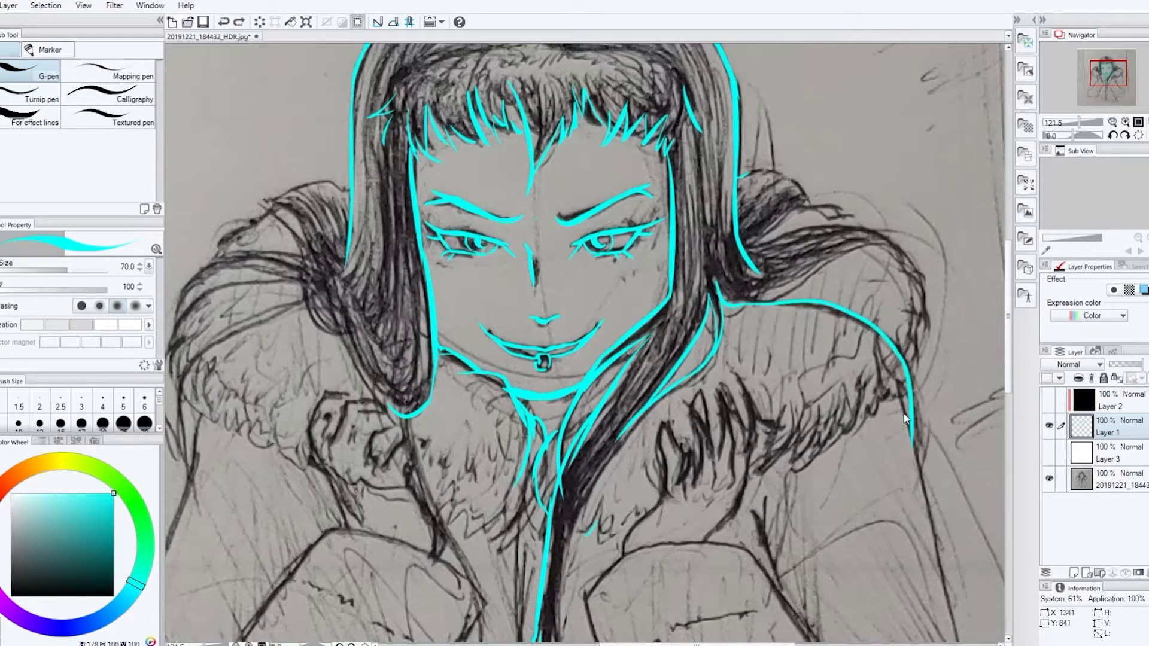
Trace the first fingers and wrist of the right-hand hand and the fur edge between it and the hair lock
{"action": "left_click_drag", "start_coordinate": [689, 400], "coordinate": [696, 432]}
{"action": "left_click_drag", "start_coordinate": [712, 471], "coordinate": [715, 492]}
{"action": "left_click_drag", "start_coordinate": [731, 472], "coordinate": [734, 495]}
{"action": "mouse_move", "coordinate": [747, 468]}
{"action": "left_mouse_down"}
{"action": "mouse_move", "coordinate": [734, 513]}
{"action": "mouse_move", "coordinate": [703, 544]}
{"action": "left_mouse_up"}
{"action": "left_click_drag", "start_coordinate": [663, 498], "coordinate": [624, 552]}
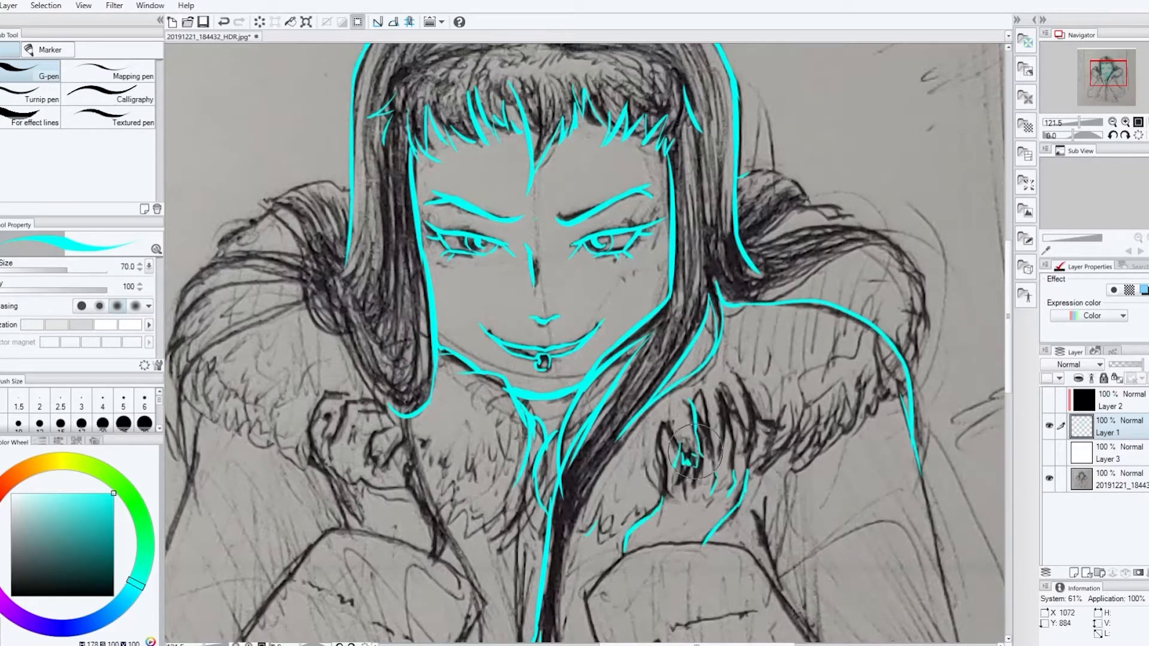
{"action": "mouse_move", "coordinate": [661, 422]}
{"action": "left_mouse_down"}
{"action": "mouse_move", "coordinate": [663, 479]}
{"action": "mouse_move", "coordinate": [649, 503]}
{"action": "mouse_move", "coordinate": [586, 527]}
{"action": "left_mouse_up"}
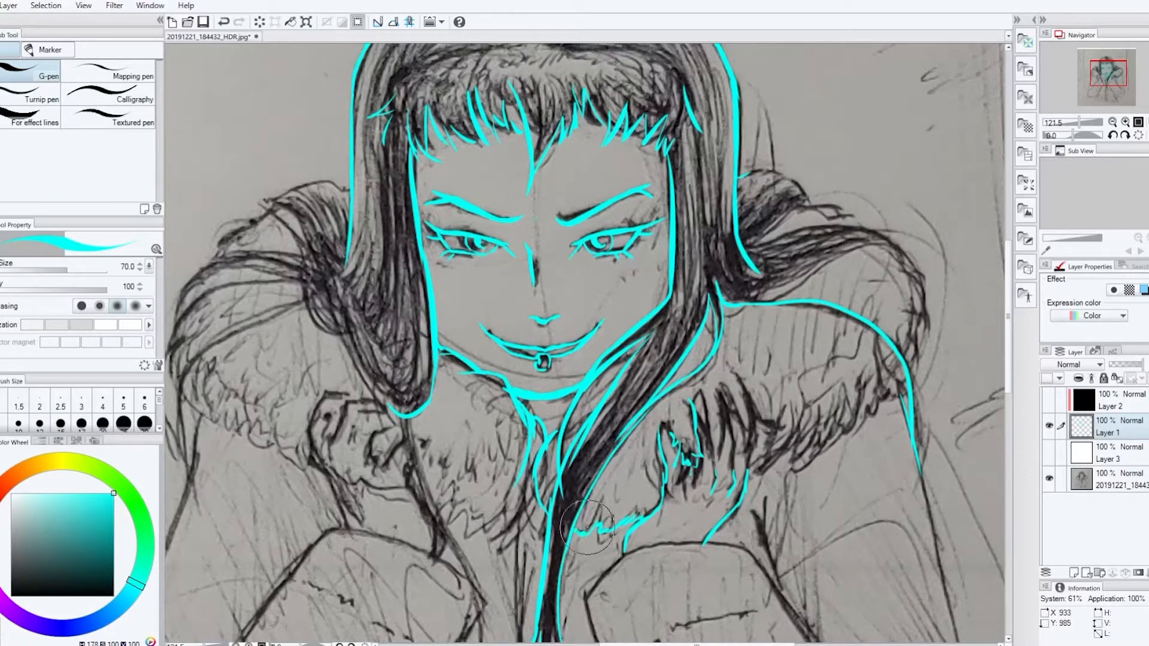
Examine the linework in black on white by showing Layer 2 and Layer 3, and hide both layers again
{"action": "left_click", "coordinate": [1049, 400]}
{"action": "left_click", "coordinate": [1049, 452]}
{"action": "key", "text": "e"}
{"action": "key", "text": "p"}
{"action": "key", "text": "e"}
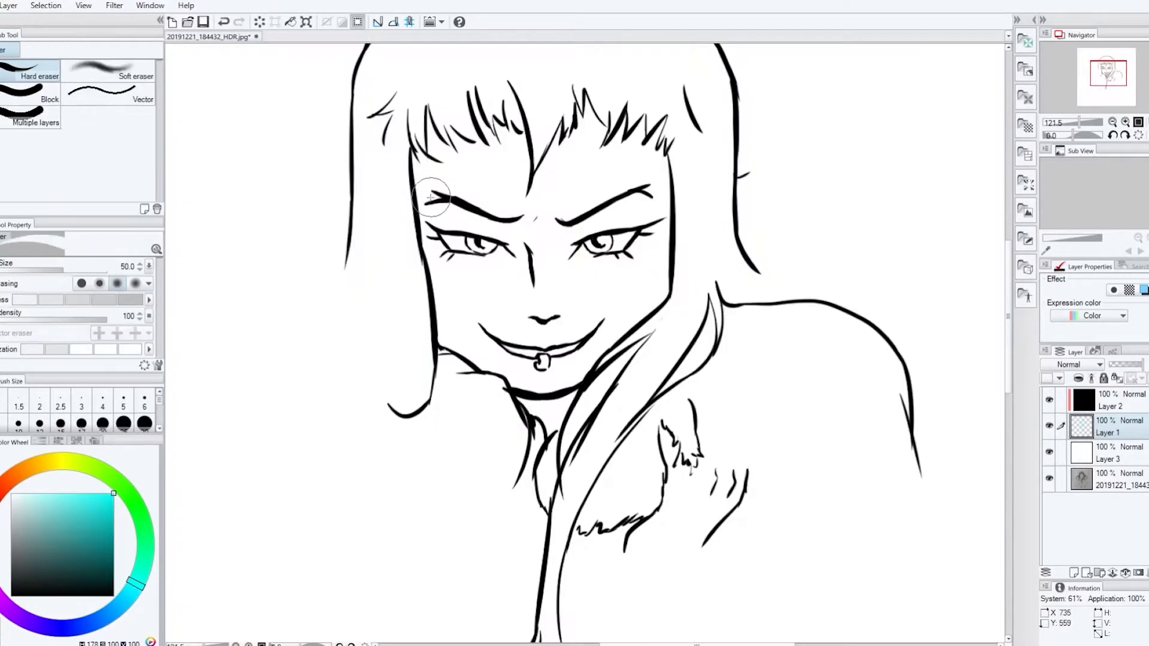
{"action": "key", "text": "p"}
{"action": "key", "text": "e"}
{"action": "left_click", "coordinate": [1049, 400]}
{"action": "left_click", "coordinate": [1049, 452]}
Trace the remaining fingers of the right-hand hand and the jagged fur trim along the hood's lower edge
{"action": "key", "text": "p"}
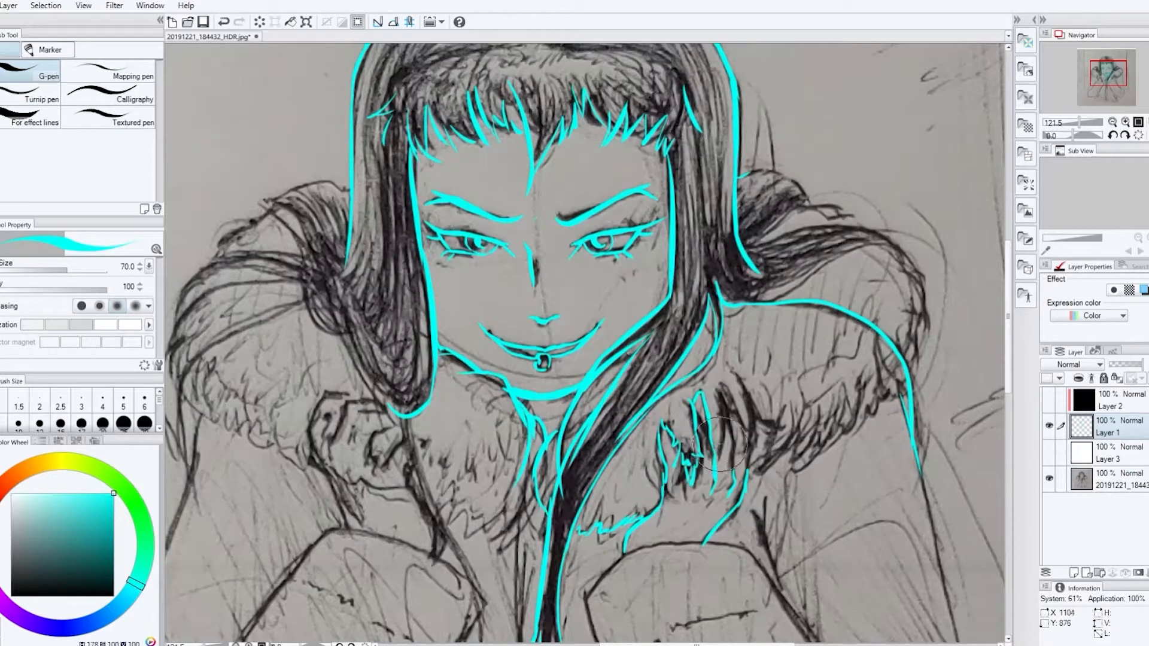
{"action": "left_click_drag", "start_coordinate": [717, 387], "coordinate": [729, 470]}
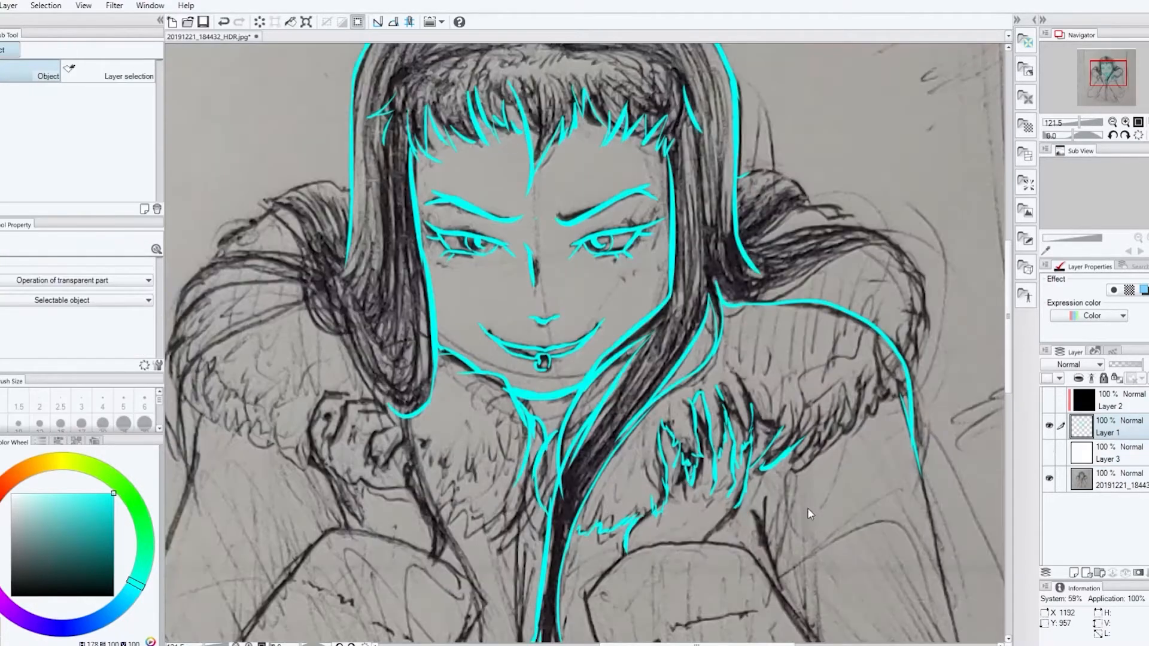
{"action": "mouse_move", "coordinate": [715, 514]}
{"action": "left_mouse_down"}
{"action": "mouse_move", "coordinate": [748, 472]}
{"action": "mouse_move", "coordinate": [874, 412]}
{"action": "mouse_move", "coordinate": [907, 374]}
{"action": "mouse_move", "coordinate": [921, 308]}
{"action": "mouse_move", "coordinate": [887, 386]}
{"action": "left_mouse_up"}
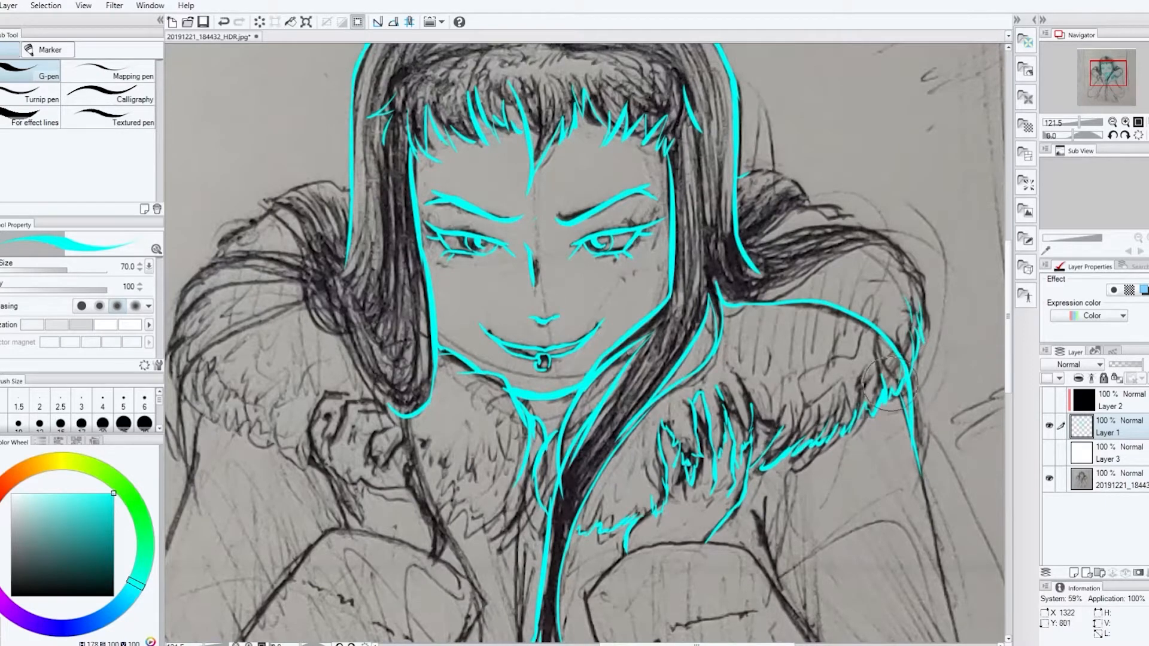
Trace the hood's folds and outer edge above the right shoulder, undoing the misplaced strokes
{"action": "left_click_drag", "start_coordinate": [756, 295], "coordinate": [850, 251]}
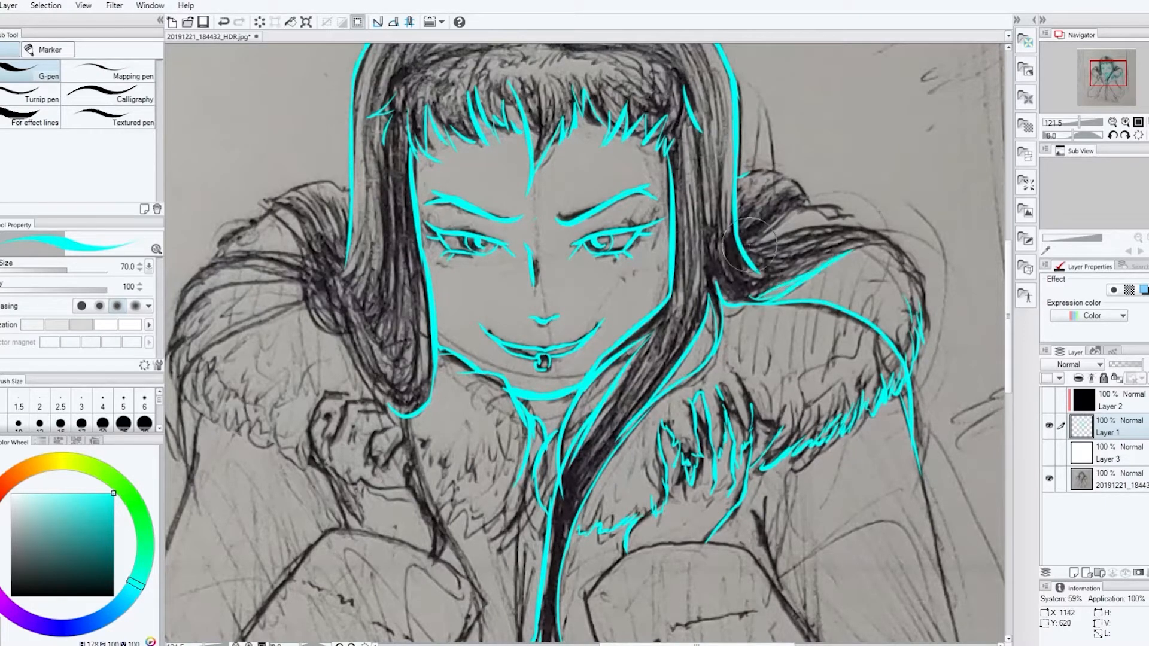
{"action": "mouse_move", "coordinate": [744, 244]}
{"action": "left_mouse_down"}
{"action": "mouse_move", "coordinate": [872, 230]}
{"action": "mouse_move", "coordinate": [906, 257]}
{"action": "mouse_move", "coordinate": [918, 293]}
{"action": "left_mouse_up"}
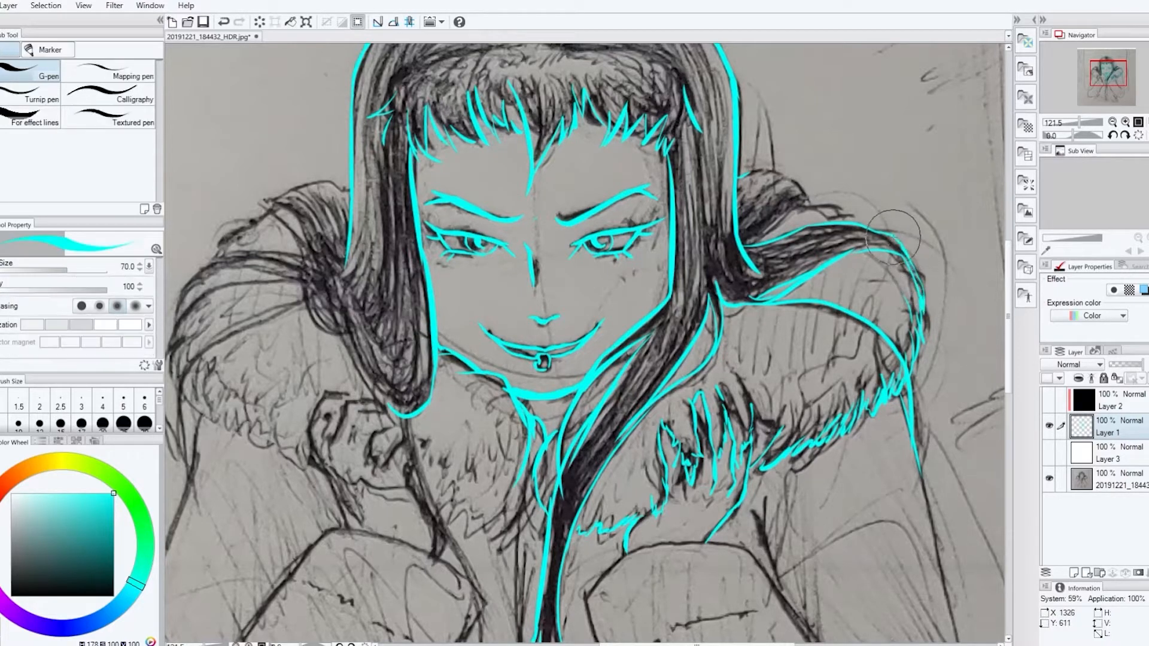
{"action": "key", "text": "ctrl+z"}
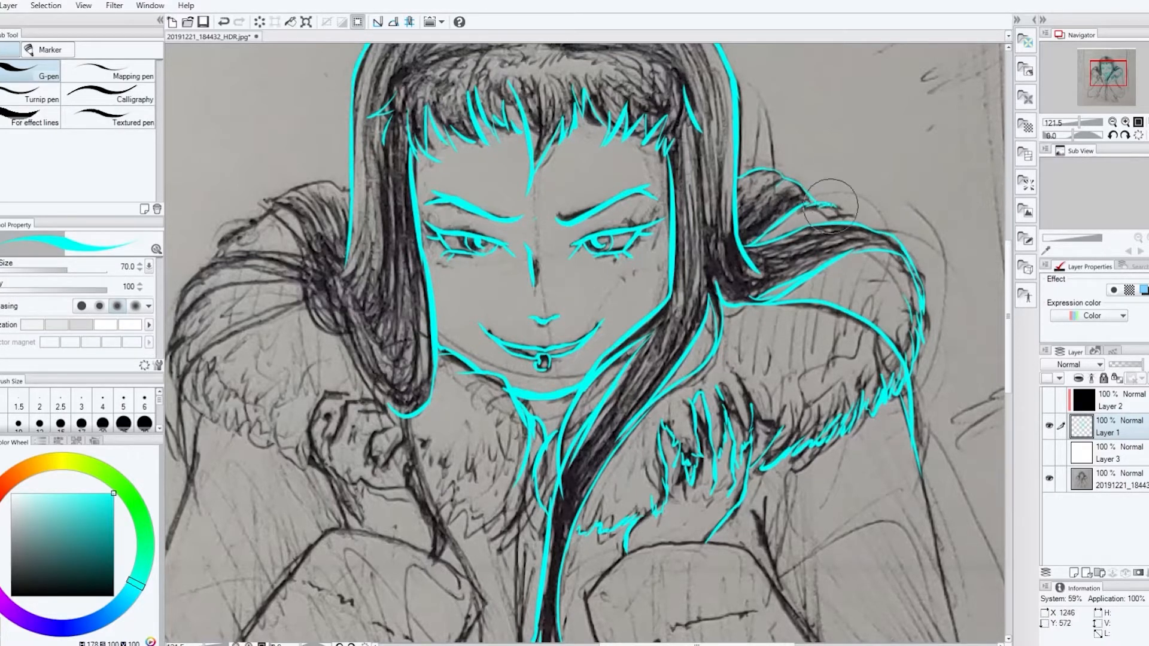
{"action": "key", "text": "ctrl+z"}
Trace the hood's folds, outer edge and fur trim on the left shoulder, undoing the misplaced stroke
{"action": "mouse_move", "coordinate": [267, 208]}
{"action": "left_mouse_down"}
{"action": "mouse_move", "coordinate": [307, 175]}
{"action": "mouse_move", "coordinate": [348, 188]}
{"action": "left_mouse_up"}
{"action": "left_click_drag", "start_coordinate": [308, 244], "coordinate": [269, 210]}
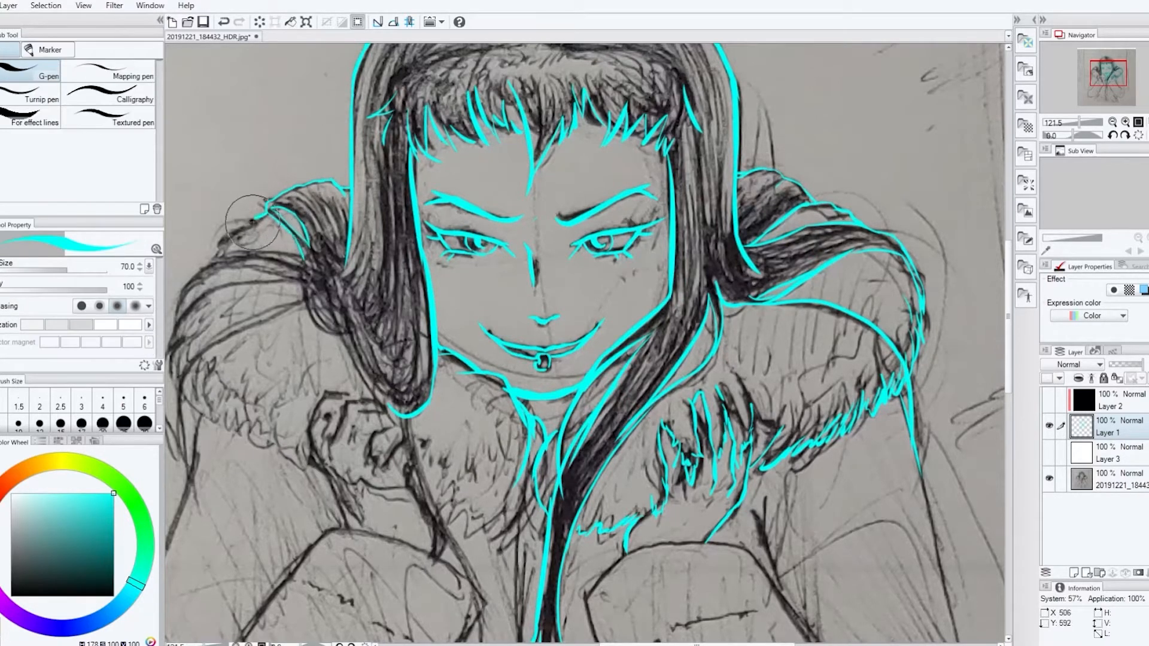
{"action": "left_click_drag", "start_coordinate": [258, 219], "coordinate": [215, 250]}
{"action": "key", "text": "ctrl+z"}
{"action": "mouse_move", "coordinate": [303, 259]}
{"action": "left_mouse_down"}
{"action": "mouse_move", "coordinate": [194, 271]}
{"action": "mouse_move", "coordinate": [170, 326]}
{"action": "left_mouse_up"}
{"action": "mouse_move", "coordinate": [303, 273]}
{"action": "left_mouse_down"}
{"action": "mouse_move", "coordinate": [177, 308]}
{"action": "mouse_move", "coordinate": [304, 275]}
{"action": "left_mouse_up"}
{"action": "left_click_drag", "start_coordinate": [659, 644], "coordinate": [651, 645]}
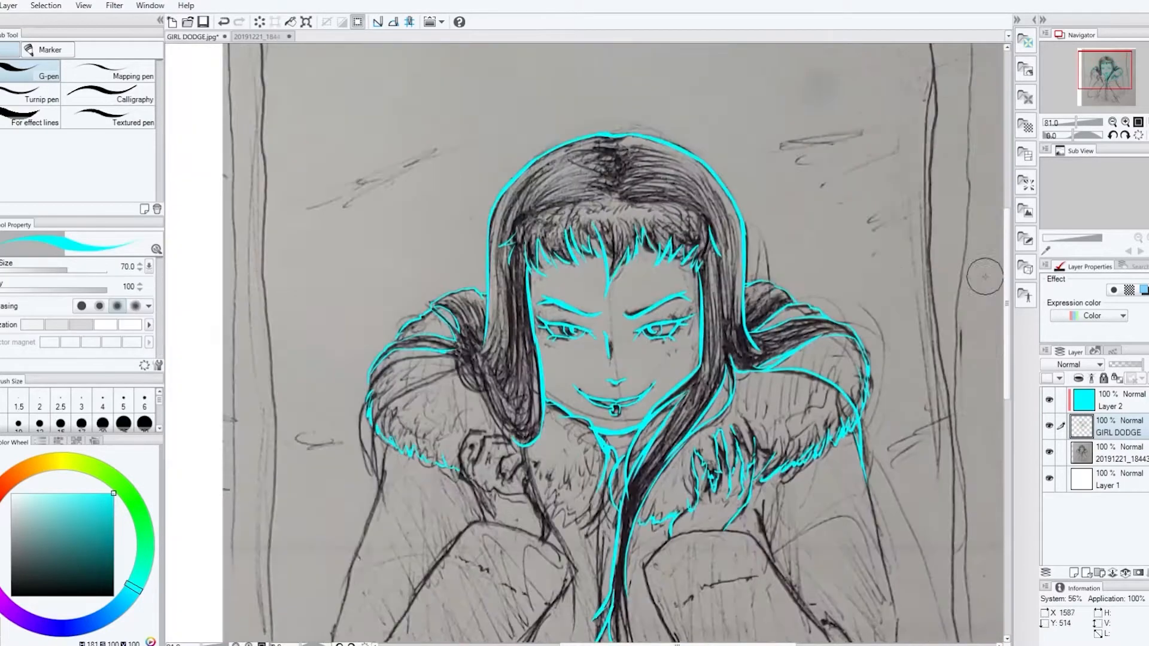
Erase the overshoot beside the left hair lock and trace the coat's left opening edge as a double line down past the cuff
{"action": "scroll", "coordinate": [568, 114], "scroll_direction": "up", "scroll_amount": 2}
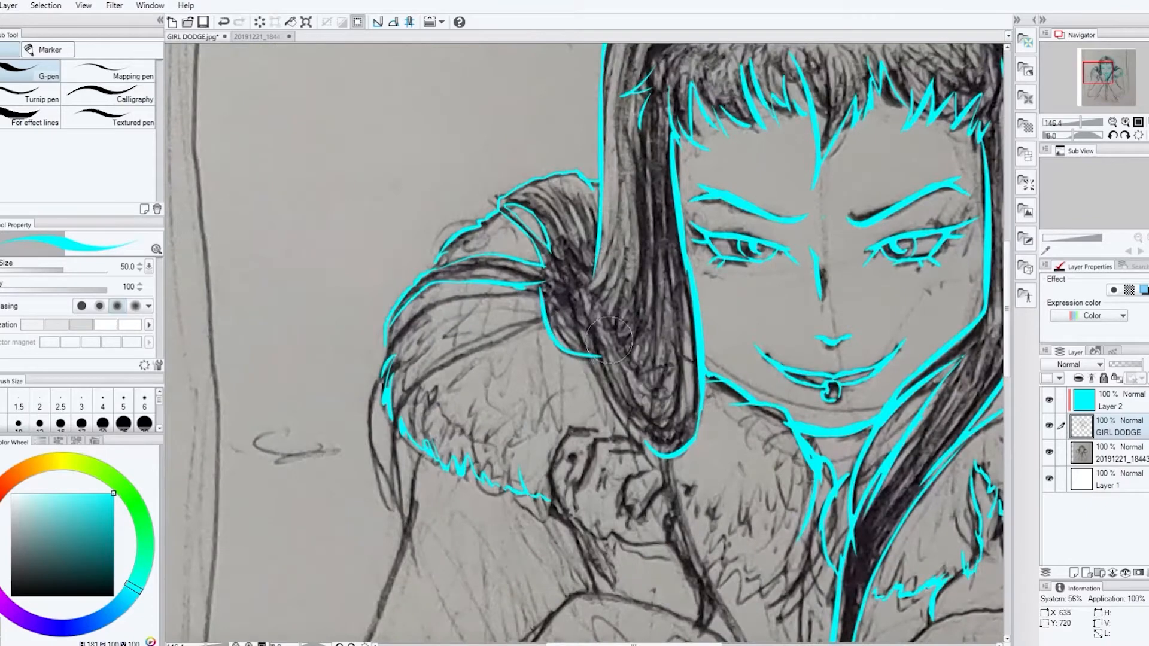
{"action": "key", "text": "e"}
{"action": "left_click_drag", "start_coordinate": [606, 359], "coordinate": [589, 343]}
{"action": "key", "text": "p"}
{"action": "left_click_drag", "start_coordinate": [1007, 308], "coordinate": [1006, 354]}
{"action": "mouse_move", "coordinate": [660, 250]}
{"action": "left_mouse_down"}
{"action": "mouse_move", "coordinate": [689, 364]}
{"action": "mouse_move", "coordinate": [707, 360]}
{"action": "mouse_move", "coordinate": [751, 469]}
{"action": "left_mouse_up"}
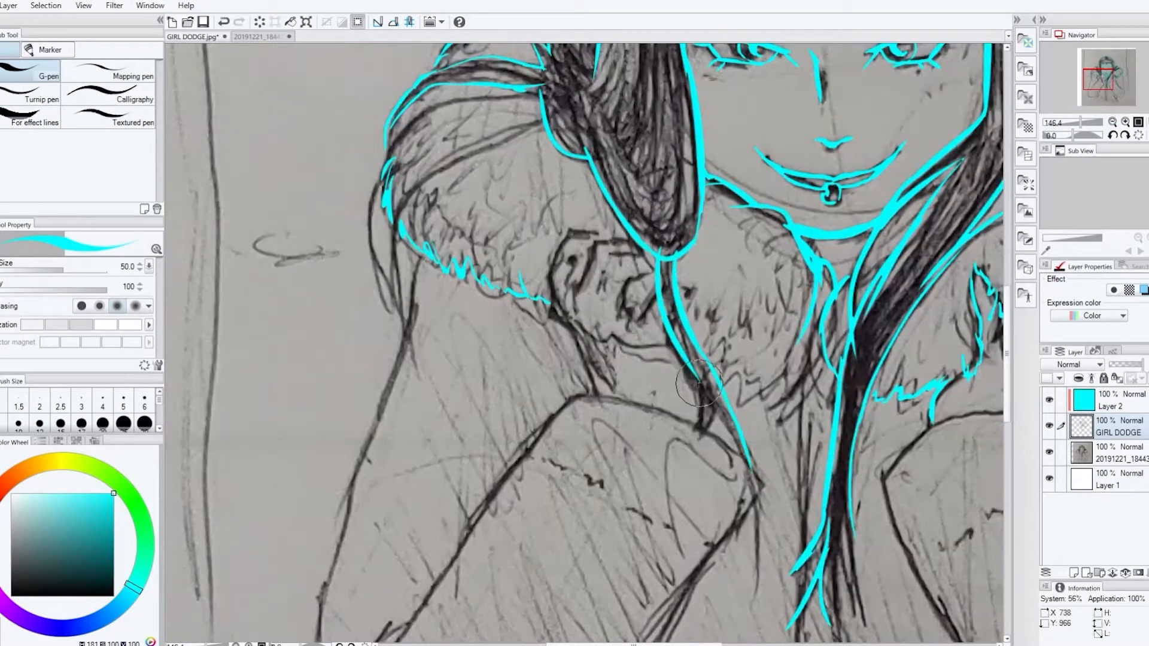
{"action": "left_click_drag", "start_coordinate": [693, 372], "coordinate": [760, 557]}
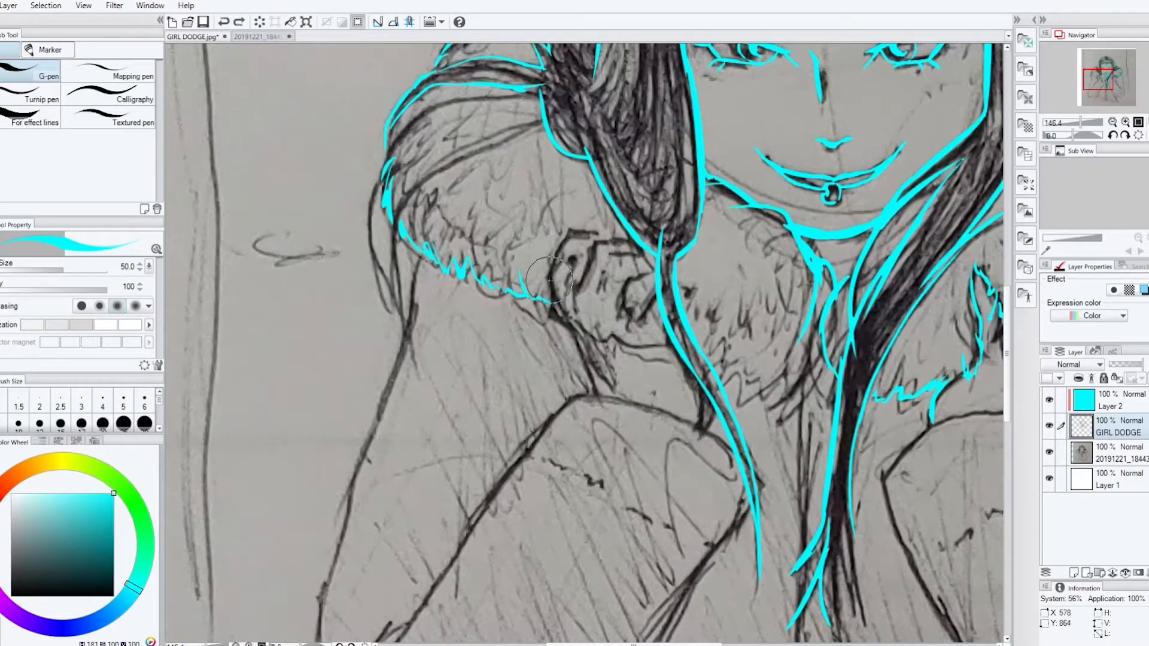
Trace the left hand, the top of its cuff, and the left sleeve's outer contour around the elbow
{"action": "left_click_drag", "start_coordinate": [591, 232], "coordinate": [634, 240]}
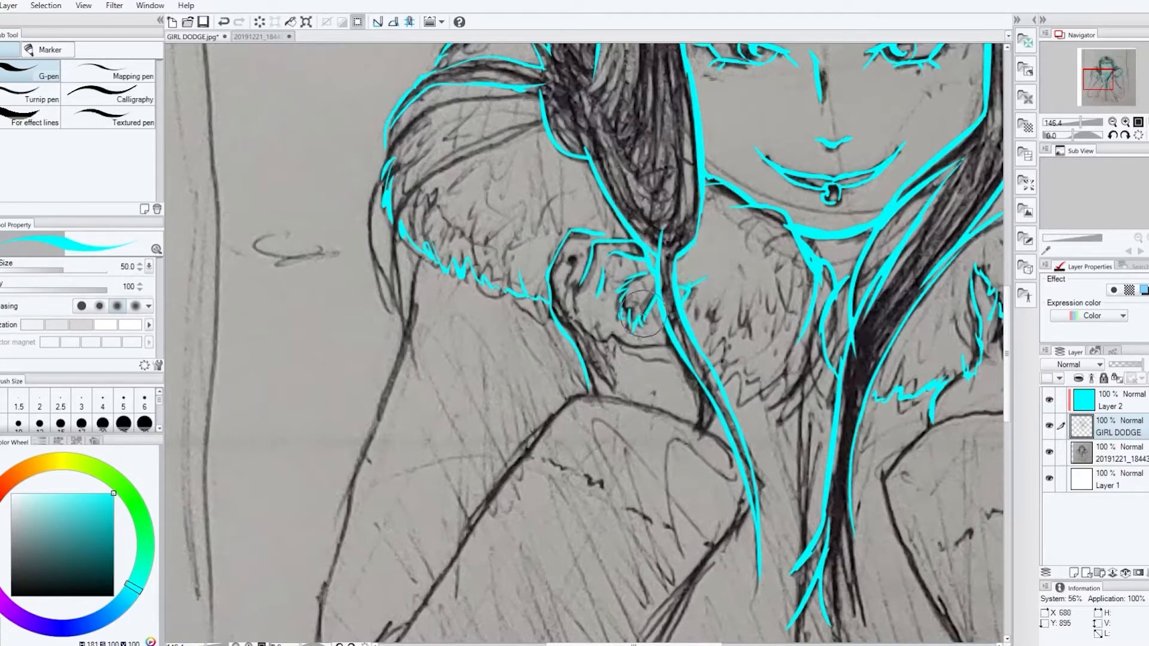
{"action": "left_click_drag", "start_coordinate": [578, 396], "coordinate": [733, 446]}
{"action": "mouse_move", "coordinate": [417, 263]}
{"action": "left_mouse_down"}
{"action": "mouse_move", "coordinate": [346, 469]}
{"action": "mouse_move", "coordinate": [337, 541]}
{"action": "left_mouse_up"}
{"action": "scroll", "coordinate": [339, 290], "scroll_direction": "down", "scroll_amount": 5}
{"action": "mouse_move", "coordinate": [336, 286]}
{"action": "left_mouse_down"}
{"action": "mouse_move", "coordinate": [308, 567]}
{"action": "mouse_move", "coordinate": [428, 585]}
{"action": "mouse_move", "coordinate": [764, 210]}
{"action": "left_mouse_up"}
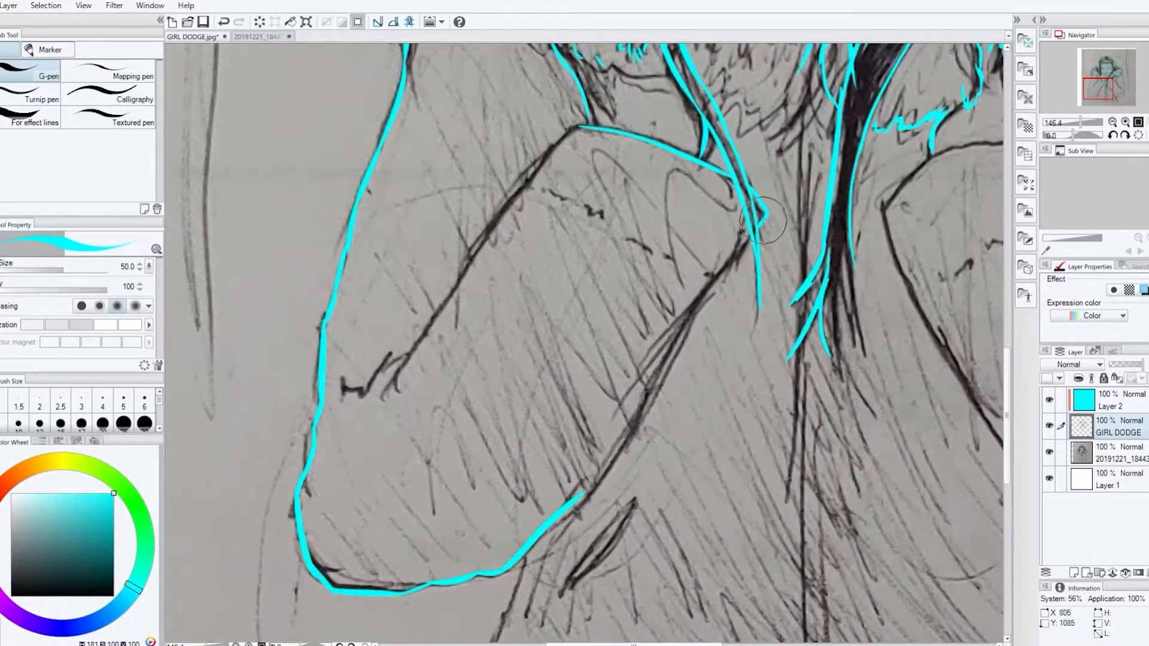
Trace the left forearm's upper edge, its crease marks along the cuff, and the fold at the elbow
{"action": "left_click_drag", "start_coordinate": [549, 201], "coordinate": [605, 217]}
{"action": "left_click_drag", "start_coordinate": [627, 240], "coordinate": [666, 257]}
{"action": "left_click_drag", "start_coordinate": [579, 127], "coordinate": [379, 405]}
{"action": "left_click_drag", "start_coordinate": [402, 356], "coordinate": [345, 388]}
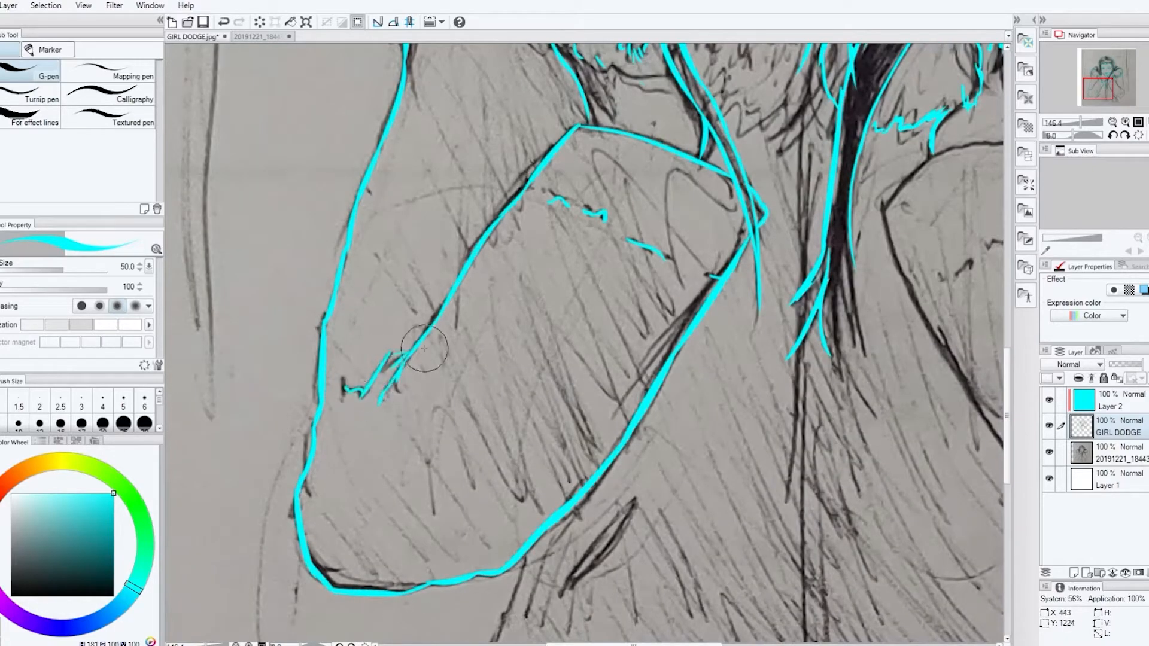
Trace the coat's left side below the elbow and the slanted pocket next to it
{"action": "left_click_drag", "start_coordinate": [524, 555], "coordinate": [500, 641]}
{"action": "scroll", "coordinate": [500, 586], "scroll_direction": "down", "scroll_amount": 4}
{"action": "left_click_drag", "start_coordinate": [506, 425], "coordinate": [464, 538]}
{"action": "mouse_move", "coordinate": [643, 296]}
{"action": "left_mouse_down"}
{"action": "mouse_move", "coordinate": [549, 409]}
{"action": "mouse_move", "coordinate": [635, 407]}
{"action": "left_mouse_up"}
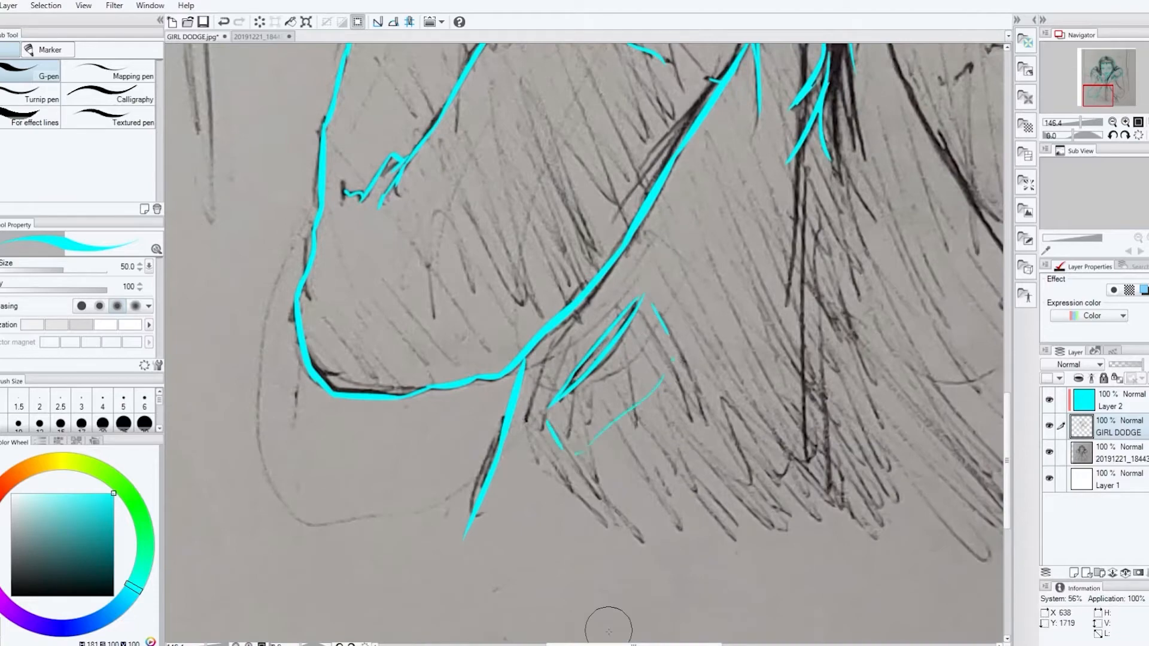
Draw the fur strokes on the chest collar under the chin and clean up the adjoining collar line
{"action": "left_click_drag", "start_coordinate": [608, 644], "coordinate": [646, 644]}
{"action": "left_click_drag", "start_coordinate": [1006, 461], "coordinate": [1007, 365]}
{"action": "left_click_drag", "start_coordinate": [637, 309], "coordinate": [604, 376]}
{"action": "left_click_drag", "start_coordinate": [645, 302], "coordinate": [635, 348]}
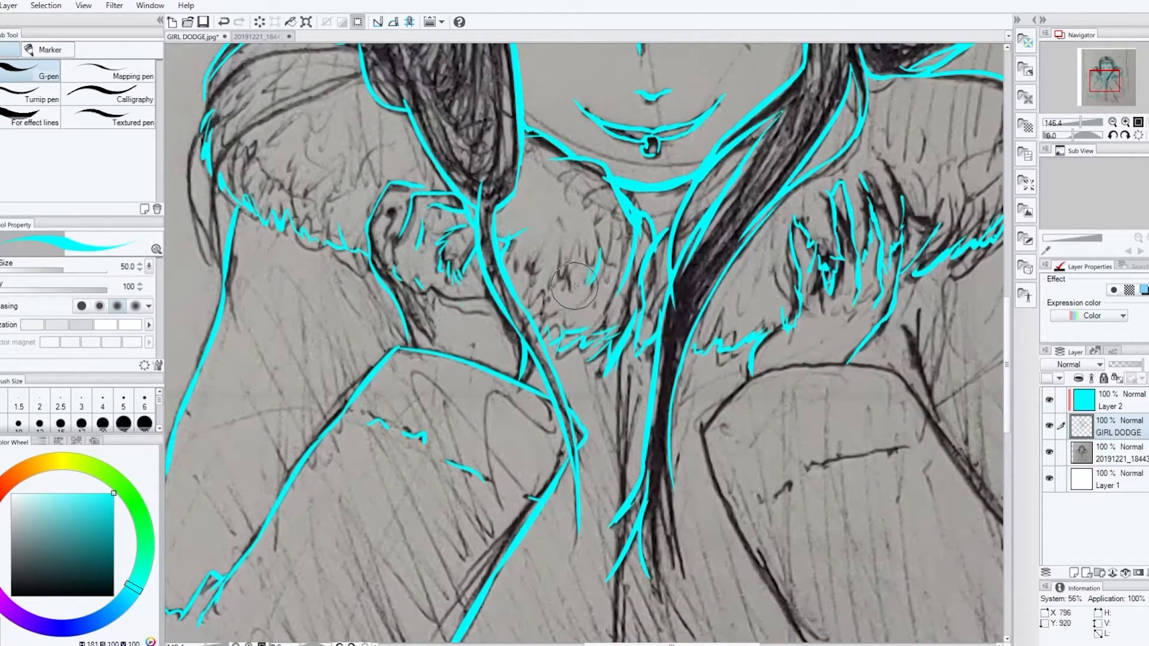
{"action": "key", "text": "e"}
{"action": "left_click_drag", "start_coordinate": [631, 215], "coordinate": [604, 178]}
{"action": "key", "text": "p"}
Trace the right sleeve's wrist fold, outer contour around the elbow, and forearm edges with the inner elbow fold
{"action": "left_click_drag", "start_coordinate": [634, 644], "coordinate": [700, 644]}
{"action": "left_click_drag", "start_coordinate": [597, 219], "coordinate": [627, 294]}
{"action": "mouse_move", "coordinate": [794, 160]}
{"action": "left_mouse_down"}
{"action": "mouse_move", "coordinate": [846, 355]}
{"action": "mouse_move", "coordinate": [850, 459]}
{"action": "left_mouse_up"}
{"action": "left_click_drag", "start_coordinate": [1007, 388], "coordinate": [1006, 427]}
{"action": "mouse_move", "coordinate": [851, 242]}
{"action": "left_mouse_down"}
{"action": "mouse_move", "coordinate": [824, 483]}
{"action": "mouse_move", "coordinate": [720, 536]}
{"action": "left_mouse_up"}
{"action": "mouse_move", "coordinate": [392, 143]}
{"action": "left_mouse_down"}
{"action": "mouse_move", "coordinate": [568, 455]}
{"action": "mouse_move", "coordinate": [739, 538]}
{"action": "mouse_move", "coordinate": [467, 81]}
{"action": "mouse_move", "coordinate": [601, 87]}
{"action": "mouse_move", "coordinate": [748, 299]}
{"action": "mouse_move", "coordinate": [789, 291]}
{"action": "left_mouse_up"}
{"action": "left_click_drag", "start_coordinate": [1007, 413], "coordinate": [1006, 380]}
Draw the broken cuff seam line across the right forearm
{"action": "left_click_drag", "start_coordinate": [496, 328], "coordinate": [598, 309]}
{"action": "left_click_drag", "start_coordinate": [616, 297], "coordinate": [620, 302]}
{"action": "left_click_drag", "start_coordinate": [480, 348], "coordinate": [466, 358]}
{"action": "left_click_drag", "start_coordinate": [451, 353], "coordinate": [455, 363]}
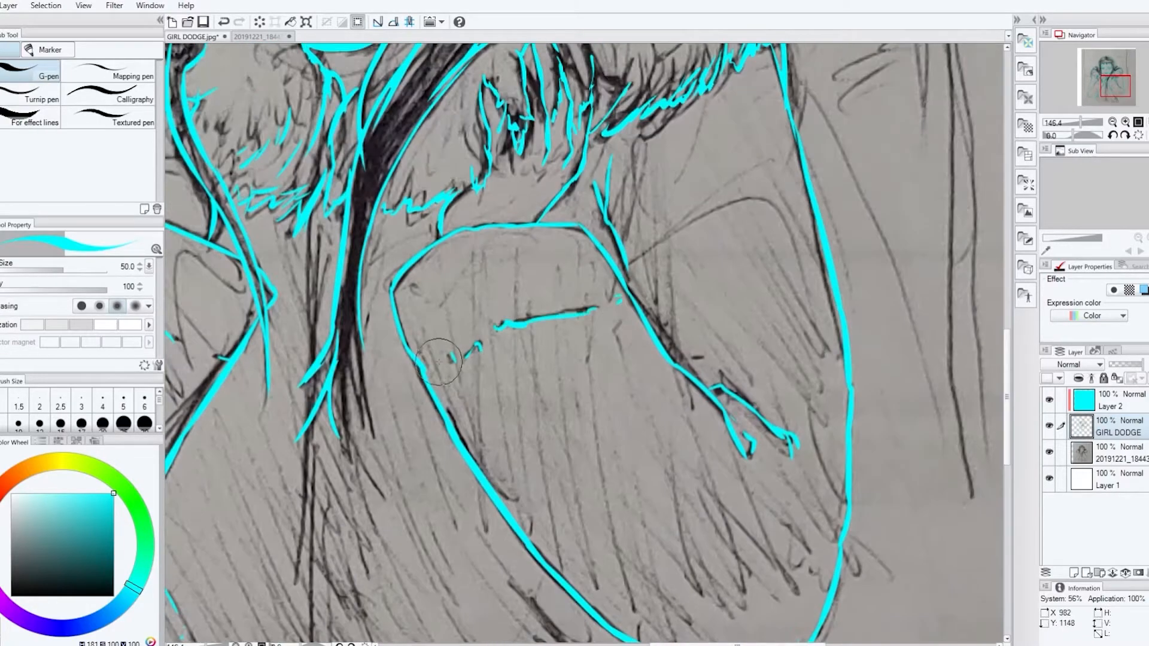
Trace the coat's central front line, its right side below the elbow, and the right pocket
{"action": "left_click_drag", "start_coordinate": [316, 220], "coordinate": [313, 598]}
{"action": "left_click_drag", "start_coordinate": [1007, 396], "coordinate": [1006, 445]}
{"action": "left_click_drag", "start_coordinate": [314, 320], "coordinate": [310, 494]}
{"action": "left_click_drag", "start_coordinate": [525, 384], "coordinate": [612, 494]}
{"action": "left_click_drag", "start_coordinate": [627, 433], "coordinate": [668, 584]}
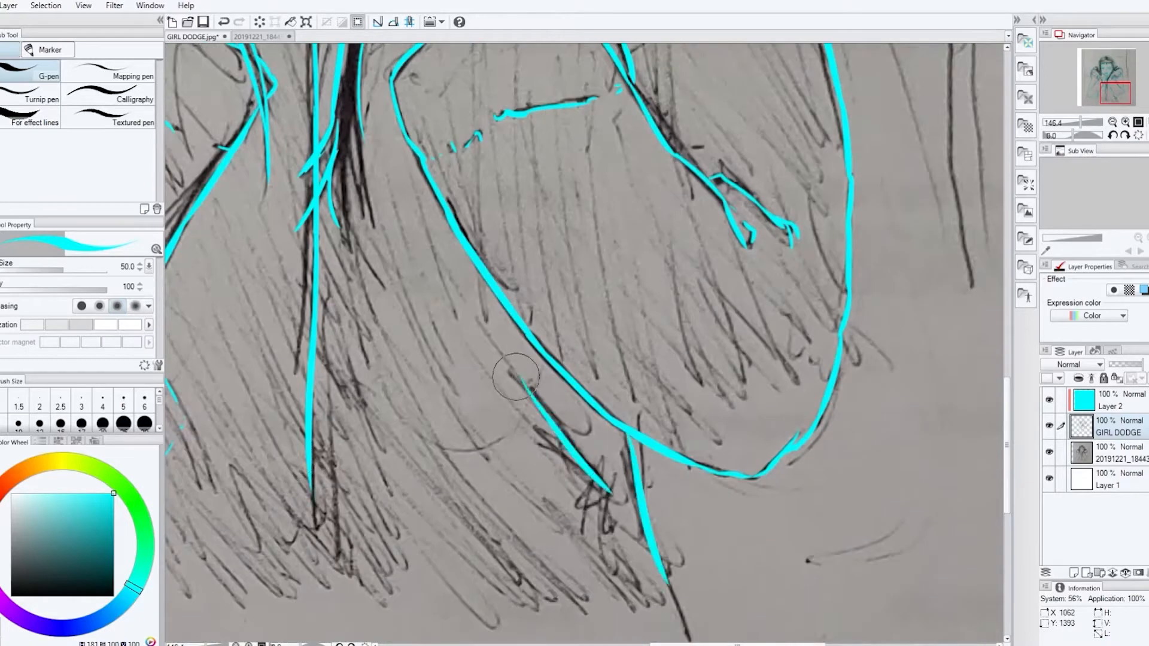
{"action": "left_click_drag", "start_coordinate": [522, 379], "coordinate": [593, 467]}
{"action": "left_click_drag", "start_coordinate": [500, 431], "coordinate": [538, 485]}
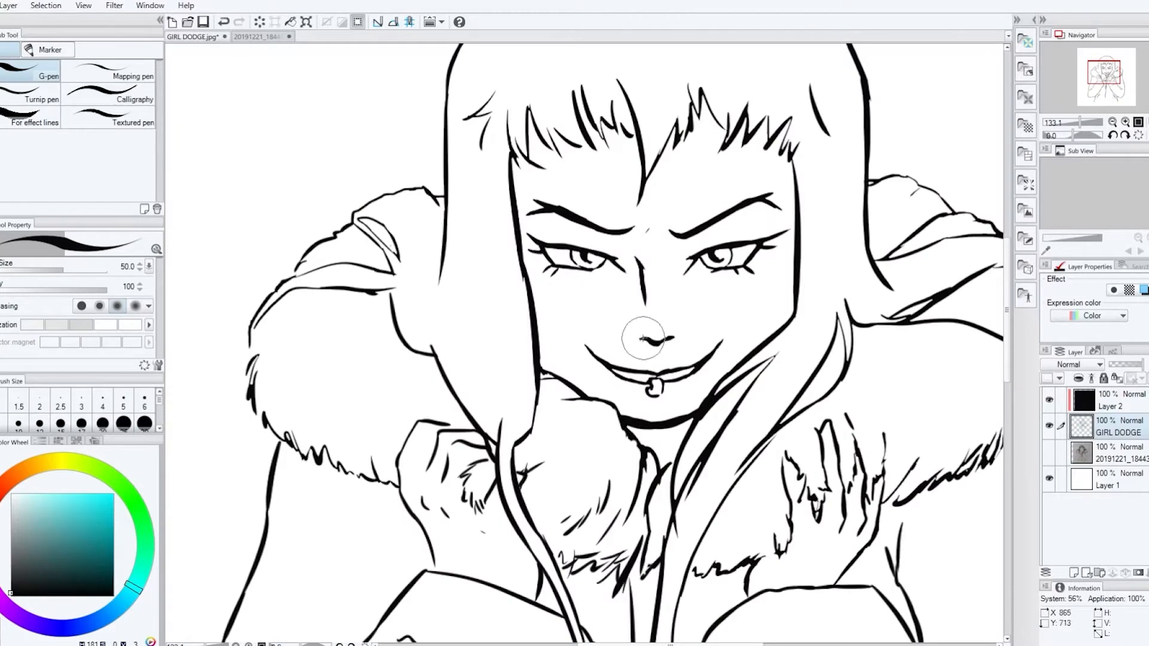
Rework the short line under the nose and thicken the inner ends of both eyebrows
{"action": "scroll", "coordinate": [740, 246], "scroll_direction": "up", "scroll_amount": 2}
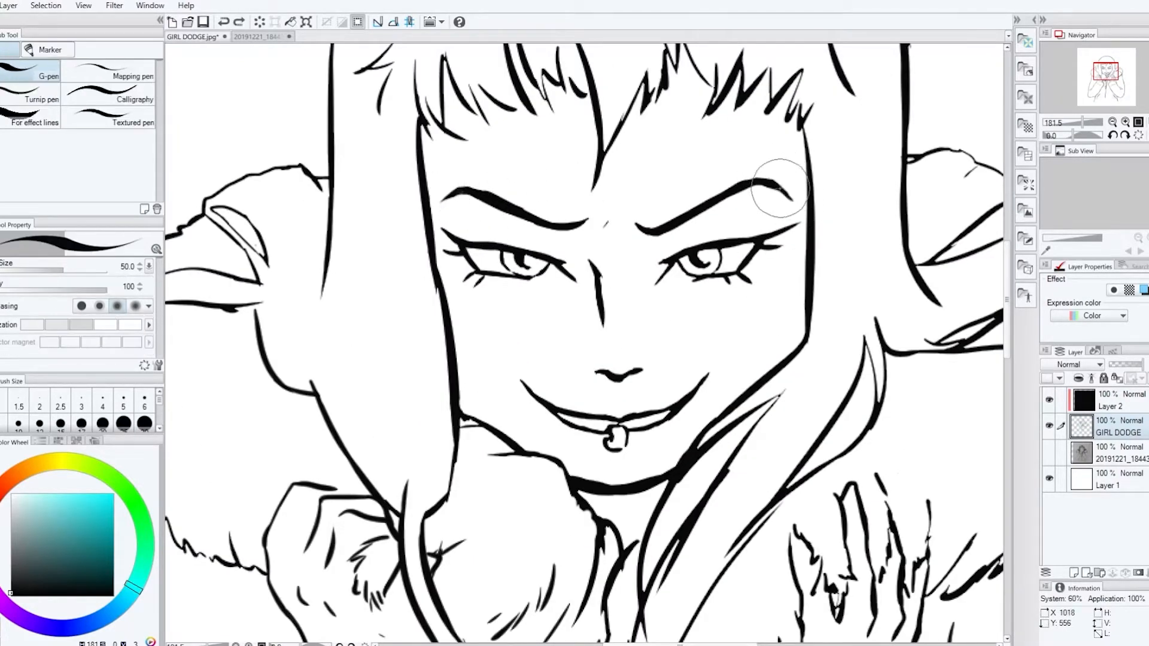
{"action": "left_click_drag", "start_coordinate": [590, 367], "coordinate": [648, 370]}
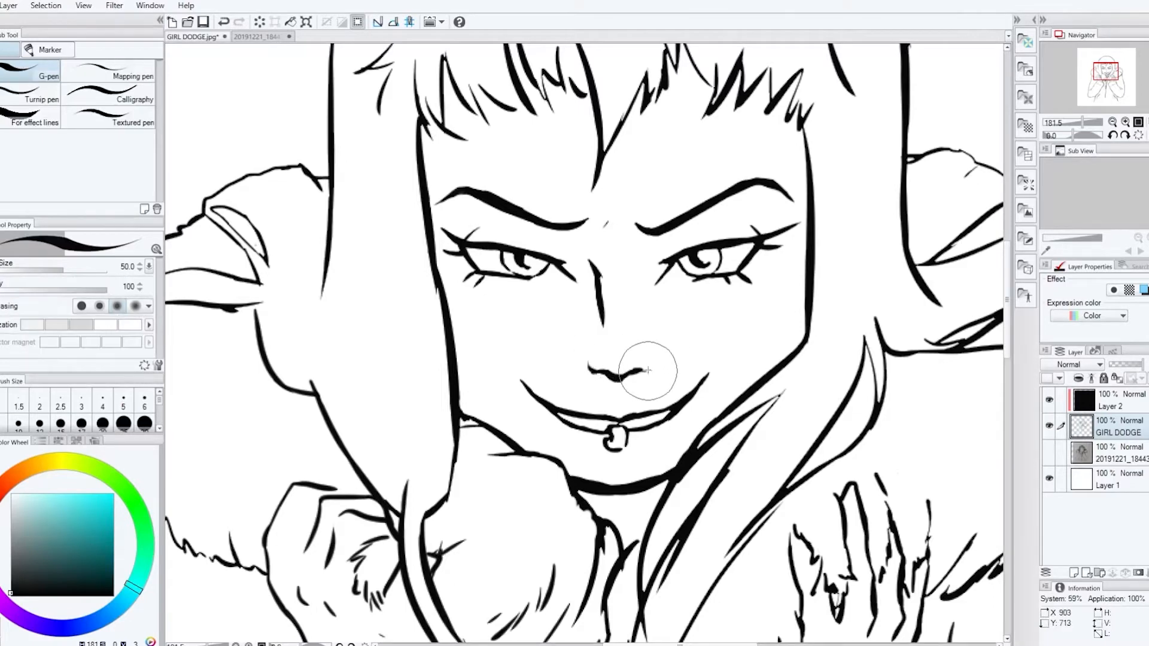
{"action": "key", "text": "ctrl+z"}
{"action": "left_click_drag", "start_coordinate": [669, 238], "coordinate": [641, 229]}
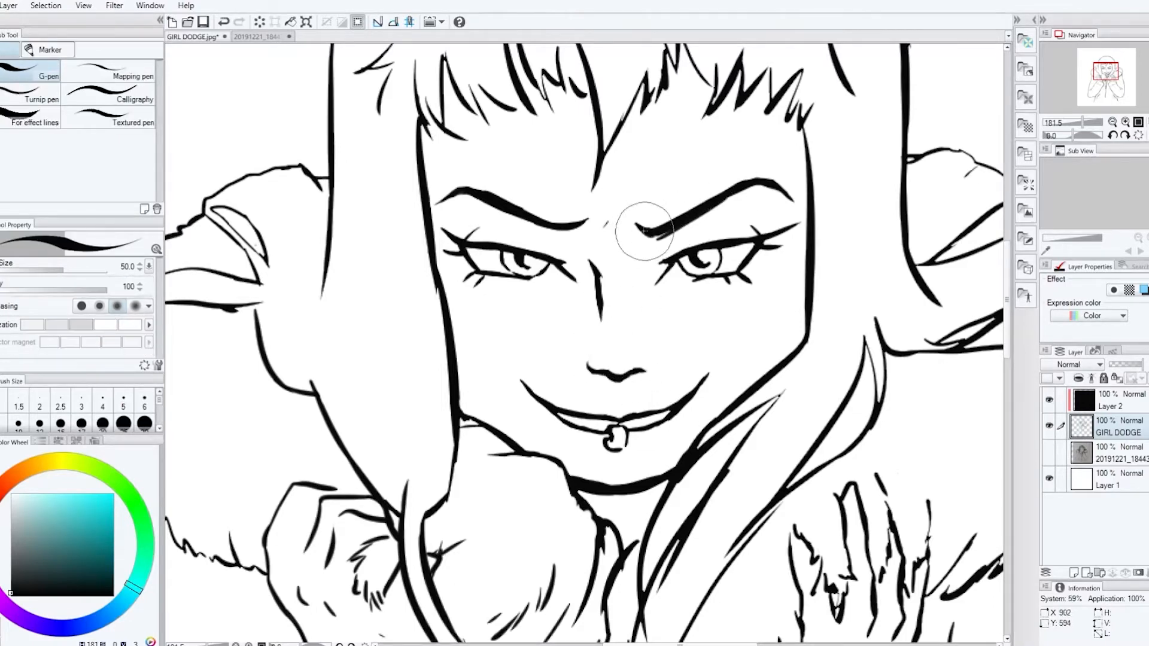
{"action": "left_click_drag", "start_coordinate": [539, 228], "coordinate": [587, 220]}
{"action": "key", "text": "e"}
{"action": "key", "text": "p"}
{"action": "mouse_move", "coordinate": [672, 235]}
{"action": "left_mouse_down"}
{"action": "mouse_move", "coordinate": [601, 229]}
{"action": "mouse_move", "coordinate": [633, 229]}
{"action": "left_mouse_up"}
{"action": "key", "text": "e"}
{"action": "key", "text": "p"}
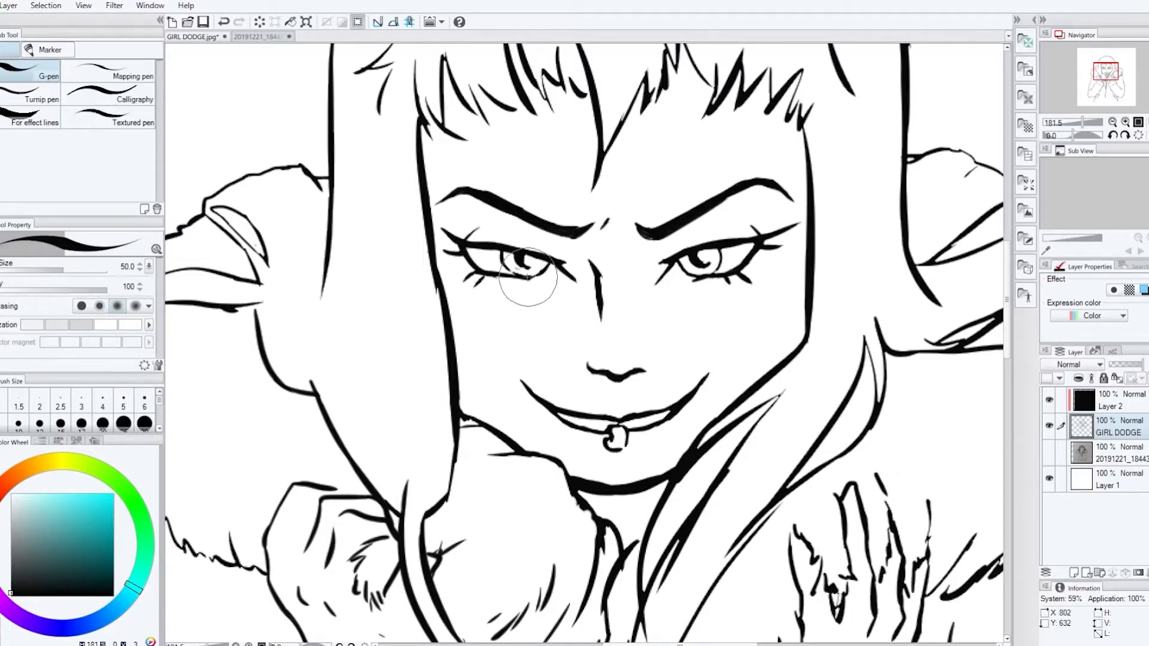
Add short crease lines under both eyes and at their outer corners, plus a faint upper-lip contour
{"action": "left_click_drag", "start_coordinate": [543, 293], "coordinate": [569, 306]}
{"action": "left_click_drag", "start_coordinate": [658, 302], "coordinate": [701, 286]}
{"action": "left_click_drag", "start_coordinate": [458, 276], "coordinate": [446, 280]}
{"action": "left_click_drag", "start_coordinate": [768, 268], "coordinate": [783, 272]}
{"action": "mouse_move", "coordinate": [611, 405]}
{"action": "left_mouse_down"}
{"action": "mouse_move", "coordinate": [626, 407]}
{"action": "mouse_move", "coordinate": [595, 403]}
{"action": "left_mouse_up"}
{"action": "left_click_drag", "start_coordinate": [637, 399], "coordinate": [653, 402]}
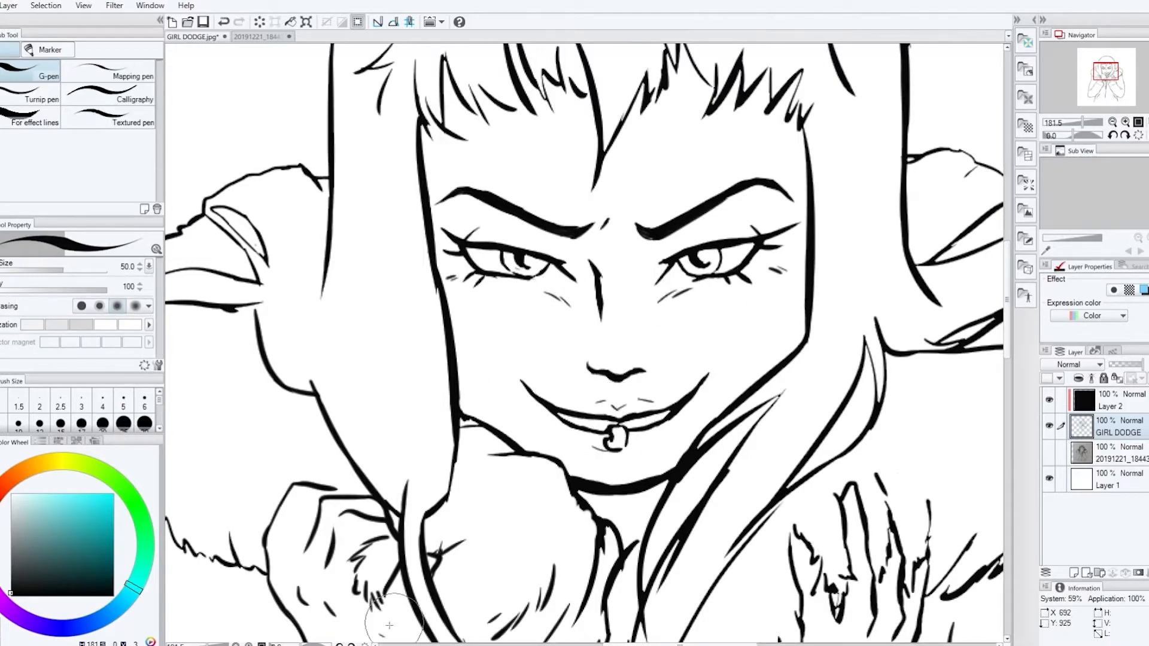
Erase and redraw the lip ring as a clean loop and tidy the contour above the upper lip
{"action": "key", "text": "e"}
{"action": "mouse_move", "coordinate": [604, 435]}
{"action": "left_mouse_down"}
{"action": "mouse_move", "coordinate": [601, 446]}
{"action": "mouse_move", "coordinate": [657, 442]}
{"action": "mouse_move", "coordinate": [623, 457]}
{"action": "left_mouse_up"}
{"action": "key", "text": "p"}
{"action": "key", "text": "e"}
{"action": "key", "text": "ctrl+z"}
{"action": "key", "text": "p"}
{"action": "key", "text": "e"}
{"action": "key", "text": "p"}
{"action": "key", "text": "e"}
{"action": "mouse_move", "coordinate": [601, 397]}
{"action": "left_mouse_down"}
{"action": "mouse_move", "coordinate": [649, 401]}
{"action": "mouse_move", "coordinate": [638, 401]}
{"action": "left_mouse_up"}
{"action": "key", "text": "p"}
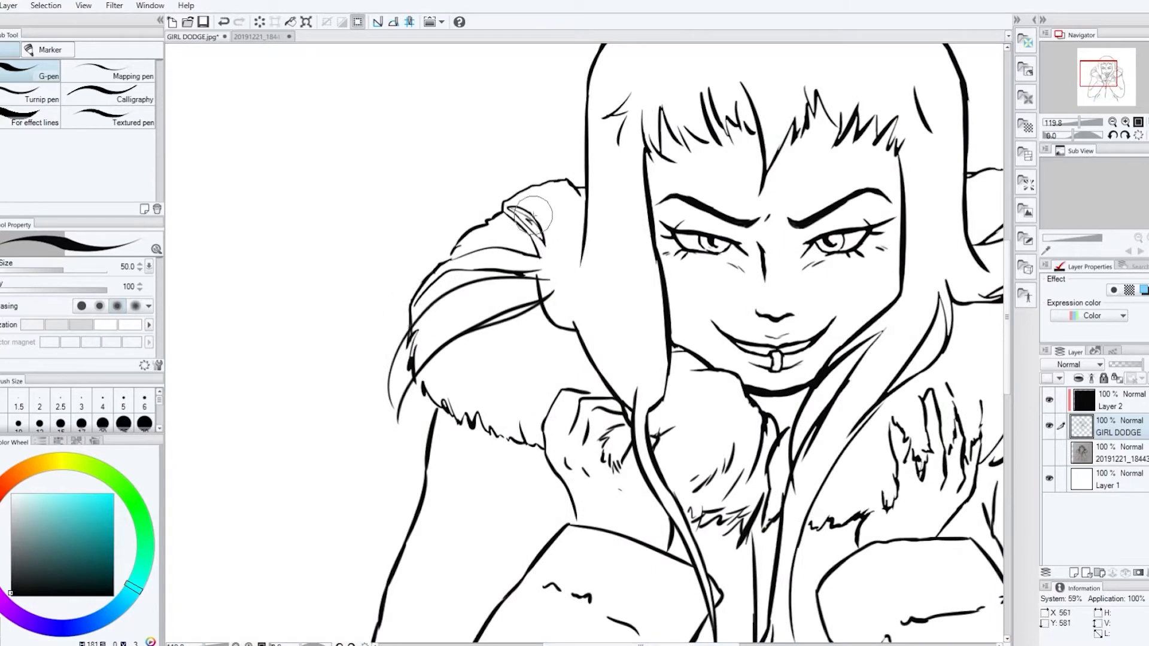
Draw long loose hair strands sweeping over the hood's left side and hanging past the fur edge
{"action": "left_click_drag", "start_coordinate": [508, 277], "coordinate": [401, 440]}
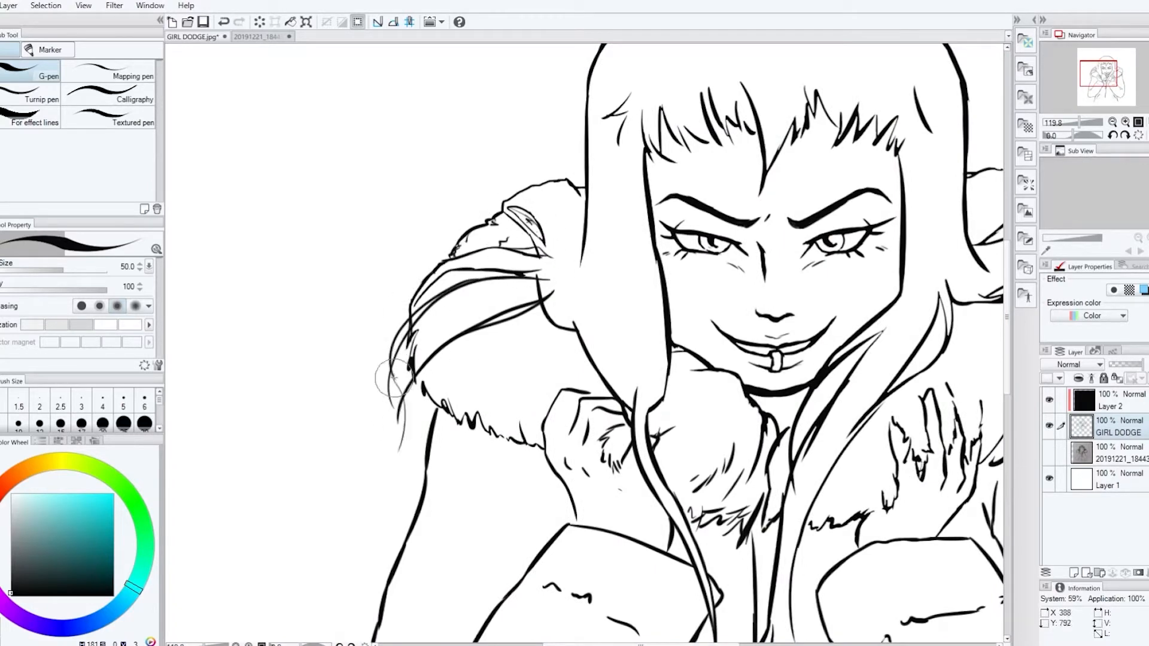
{"action": "left_click_drag", "start_coordinate": [393, 375], "coordinate": [403, 475]}
{"action": "left_click_drag", "start_coordinate": [405, 390], "coordinate": [407, 505]}
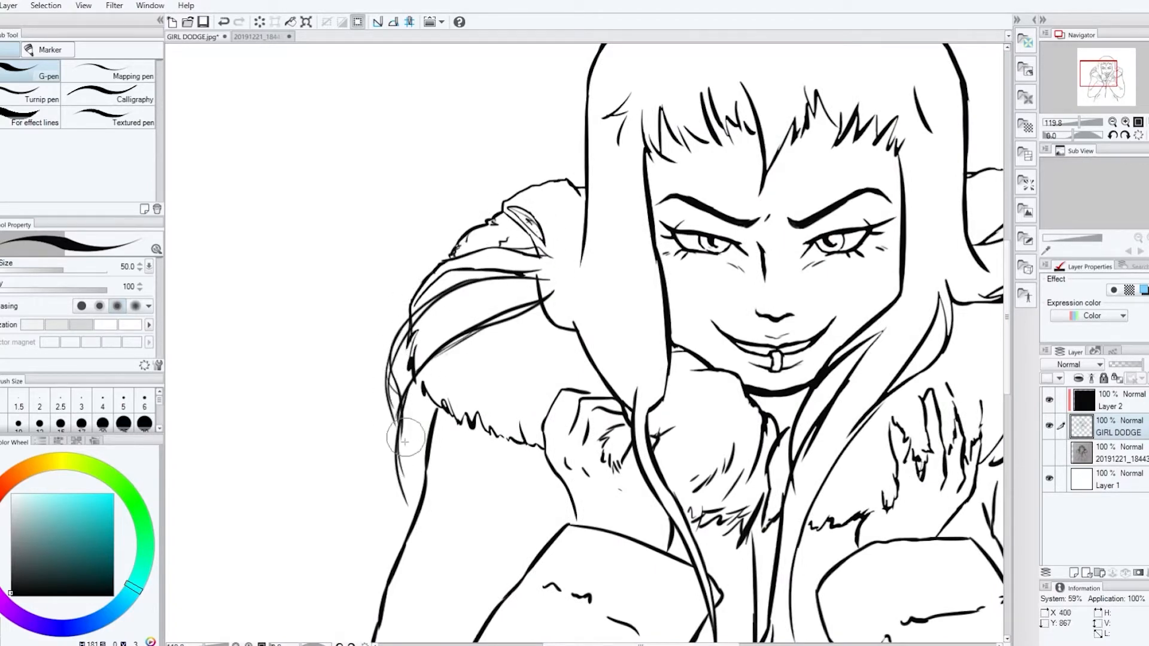
Add fine fur strokes along the collar and thin loose strands to the hair locks framing the face
{"action": "left_click_drag", "start_coordinate": [566, 319], "coordinate": [393, 319]}
{"action": "left_click_drag", "start_coordinate": [287, 397], "coordinate": [335, 426]}
{"action": "left_click_drag", "start_coordinate": [652, 509], "coordinate": [688, 496]}
{"action": "left_click_drag", "start_coordinate": [766, 300], "coordinate": [768, 355]}
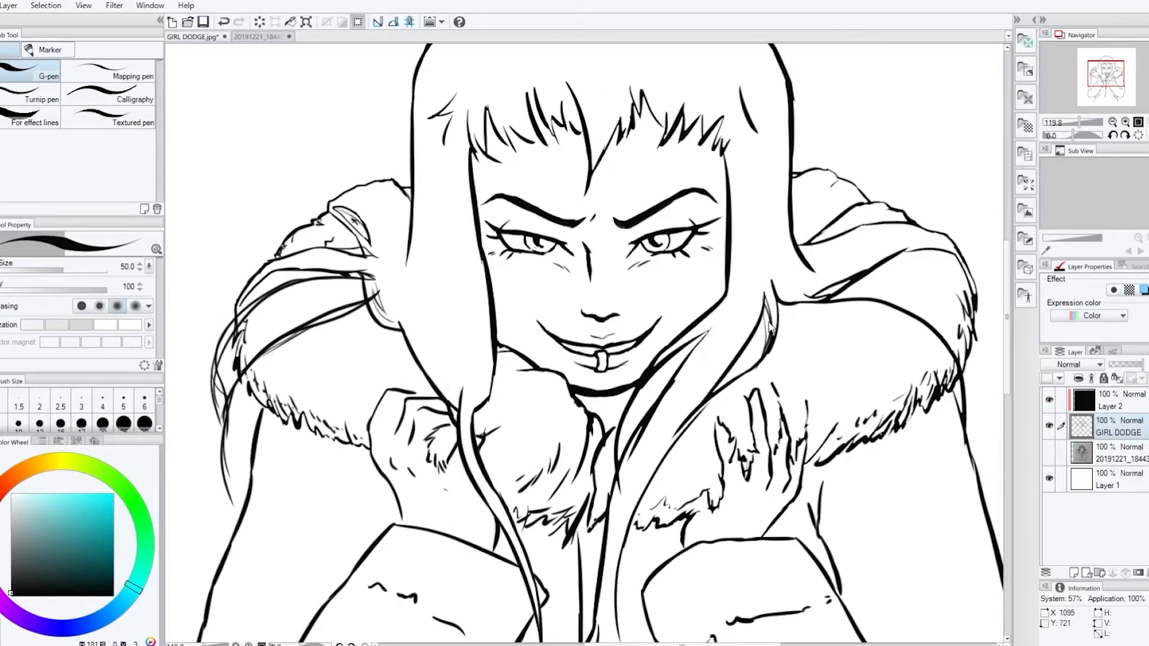
{"action": "key", "text": "ctrl+z"}
{"action": "key", "text": "e"}
{"action": "key", "text": "p"}
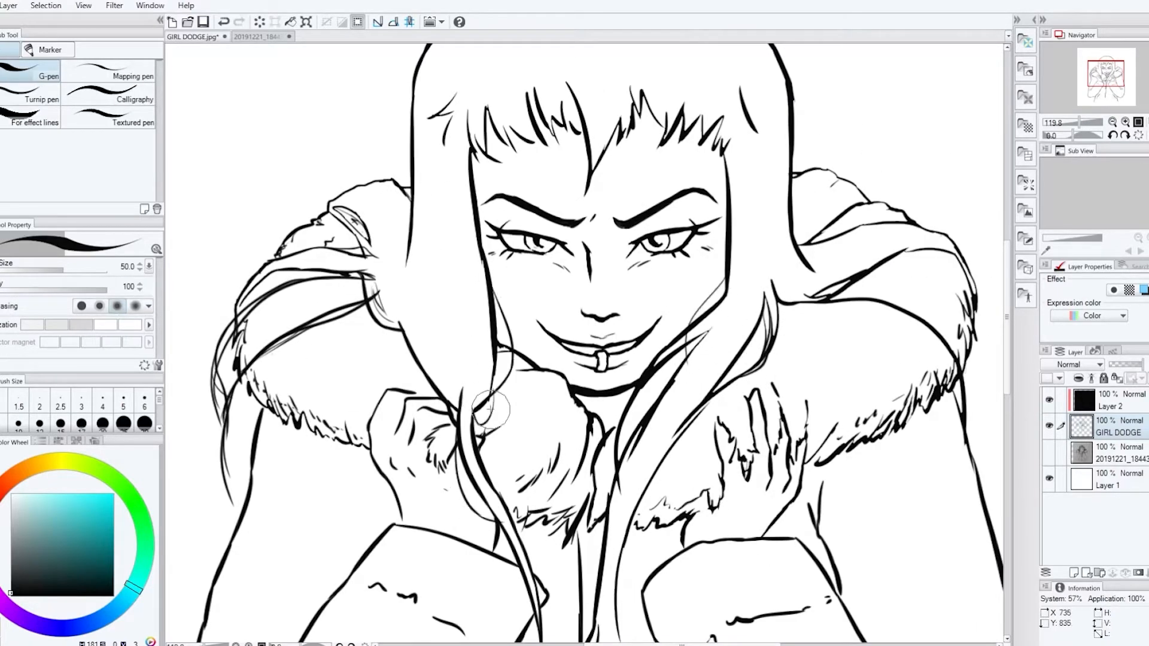
{"action": "left_click_drag", "start_coordinate": [490, 410], "coordinate": [475, 419]}
Draw wispy strand tips at the lower end of the right hair lock over the coat front
{"action": "left_click_drag", "start_coordinate": [1007, 317], "coordinate": [1007, 376]}
{"action": "key", "text": "ctrl+z"}
{"action": "left_click_drag", "start_coordinate": [611, 339], "coordinate": [620, 469]}
{"action": "left_click_drag", "start_coordinate": [608, 413], "coordinate": [636, 495]}
{"action": "key", "text": "ctrl+z"}
{"action": "left_click_drag", "start_coordinate": [604, 413], "coordinate": [629, 525]}
{"action": "left_click_drag", "start_coordinate": [593, 444], "coordinate": [607, 494]}
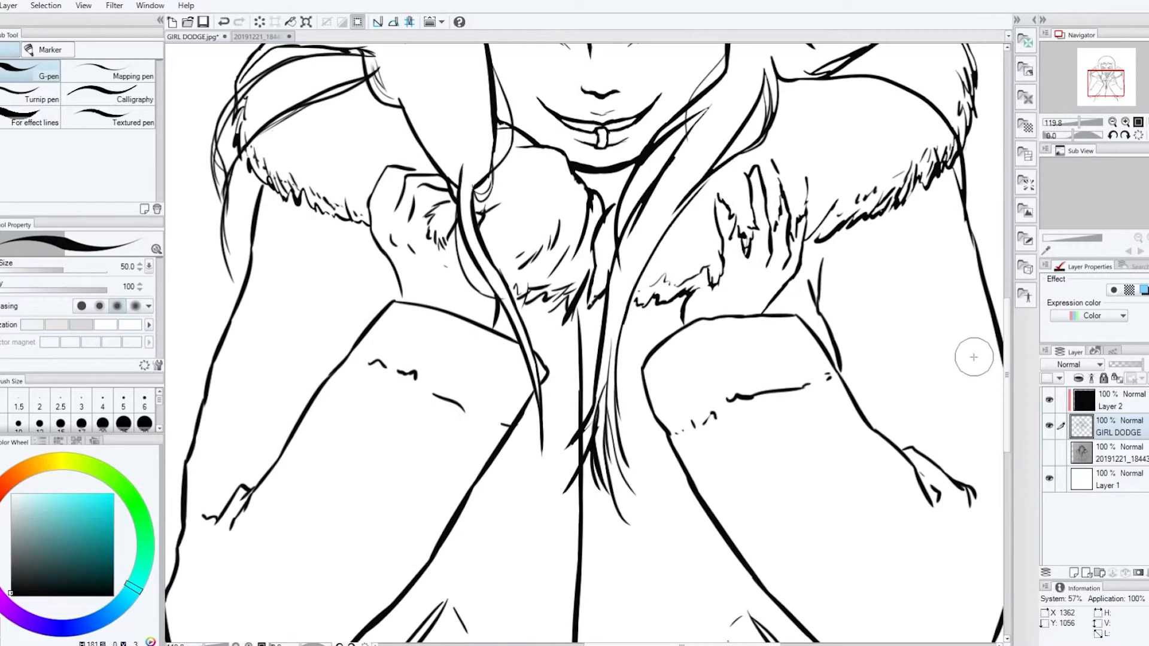
Draw thin stray strands beside the face and longer ones hanging over the hood's right shoulder edge
{"action": "left_click", "coordinate": [1112, 122]}
{"action": "left_click", "coordinate": [1111, 74]}
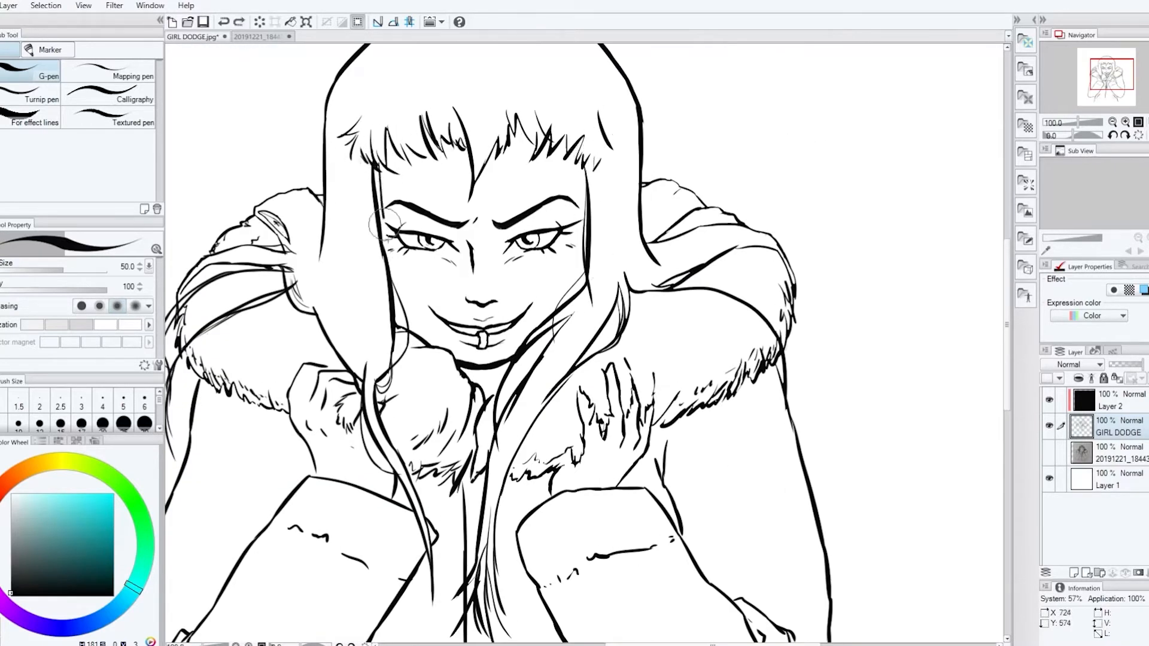
{"action": "left_click_drag", "start_coordinate": [376, 170], "coordinate": [398, 284]}
{"action": "left_click_drag", "start_coordinate": [610, 157], "coordinate": [654, 286]}
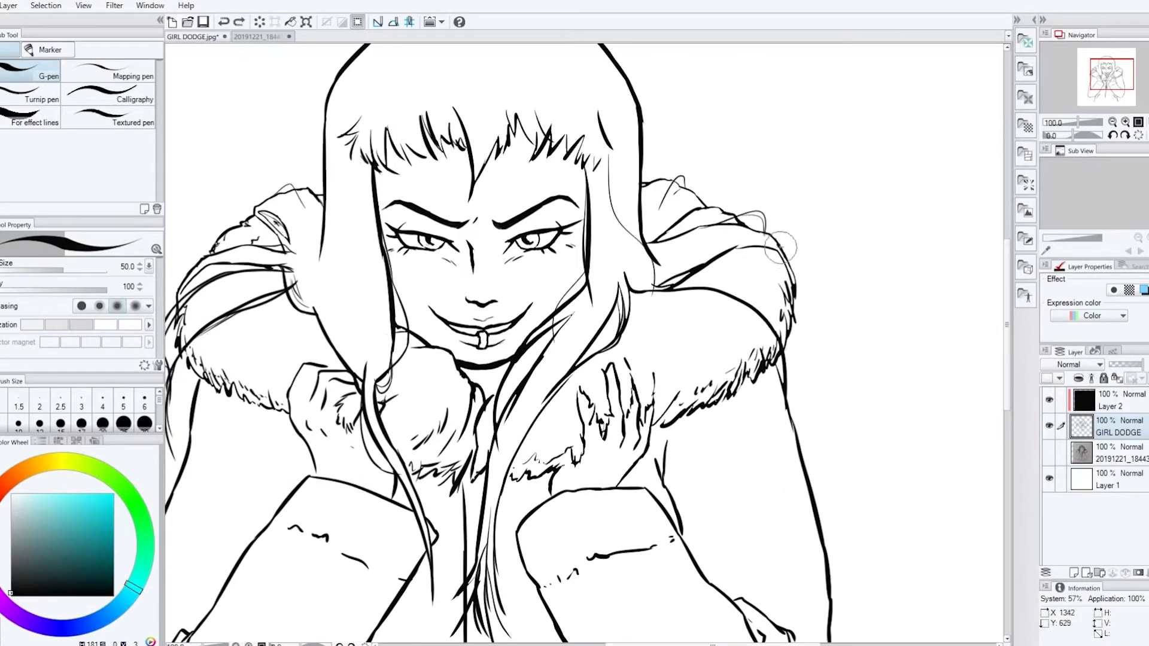
{"action": "left_click_drag", "start_coordinate": [780, 247], "coordinate": [798, 400]}
{"action": "left_click_drag", "start_coordinate": [791, 317], "coordinate": [802, 418]}
Sketch a faint curved guide line across the hair above the fringe
{"action": "left_click_drag", "start_coordinate": [712, 644], "coordinate": [689, 644]}
{"action": "left_click_drag", "start_coordinate": [445, 356], "coordinate": [445, 307]}
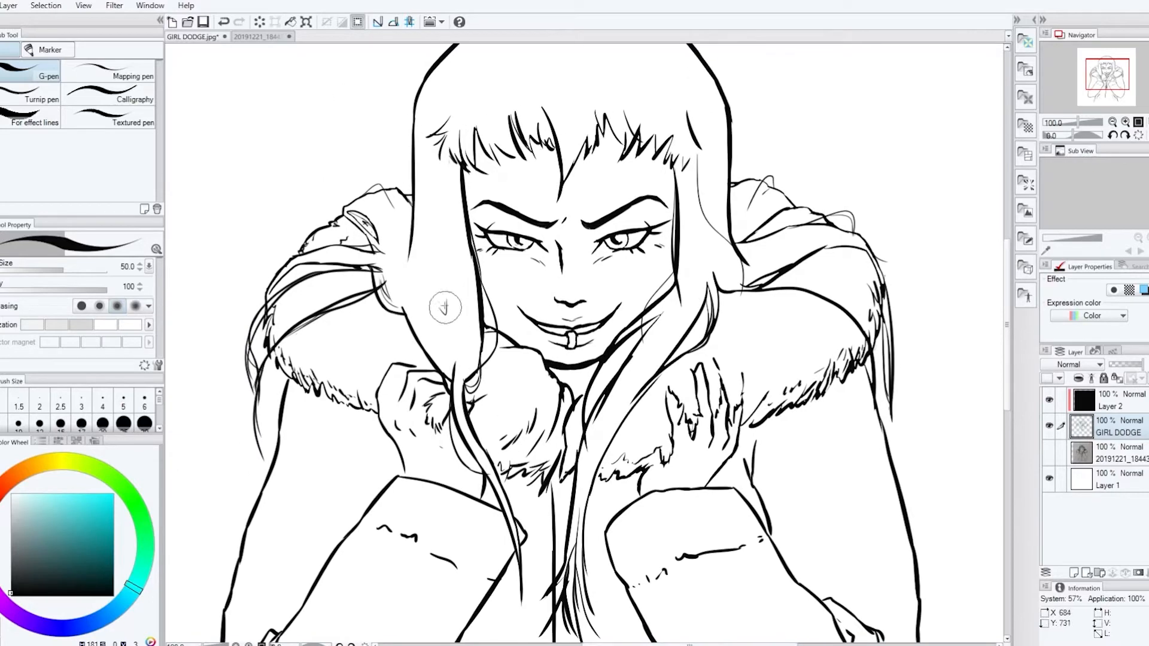
{"action": "key", "text": "ctrl+z"}
{"action": "left_click_drag", "start_coordinate": [471, 111], "coordinate": [674, 126]}
{"action": "left_click_drag", "start_coordinate": [1008, 363], "coordinate": [1010, 348]}
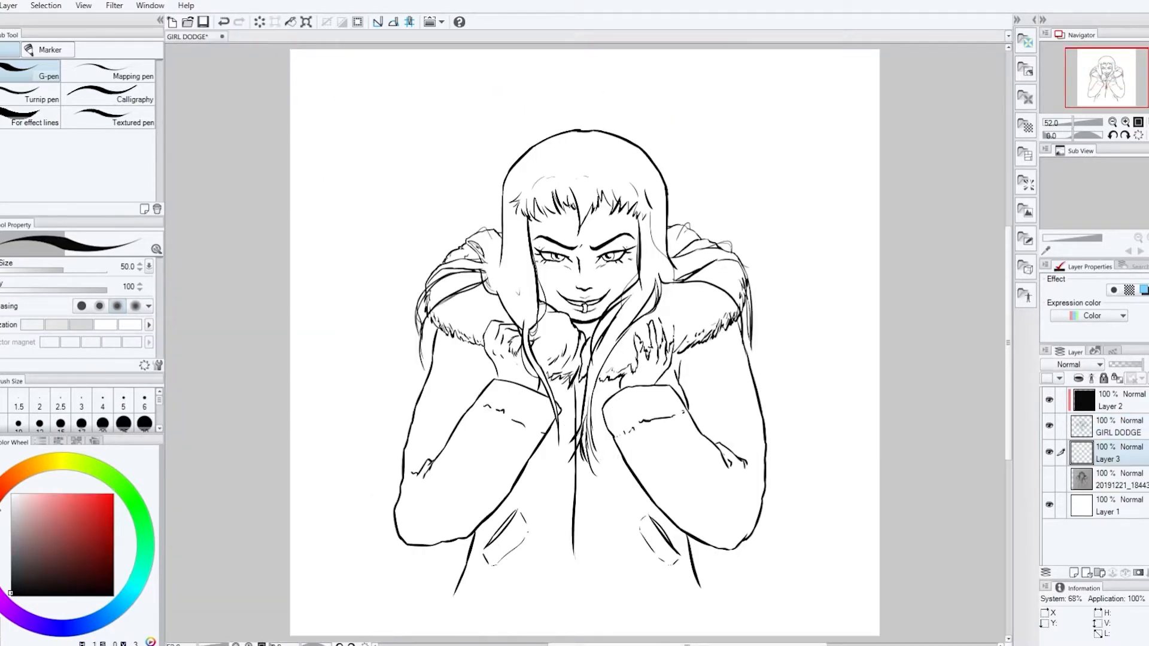
Paint the long right hair lock down to its tips in a near-black brown on a layer beneath the line art
{"action": "left_click", "coordinate": [5, 482]}
{"action": "left_click", "coordinate": [75, 589]}
{"action": "mouse_move", "coordinate": [648, 223]}
{"action": "left_mouse_down"}
{"action": "mouse_move", "coordinate": [662, 267]}
{"action": "mouse_move", "coordinate": [646, 278]}
{"action": "mouse_move", "coordinate": [564, 528]}
{"action": "mouse_move", "coordinate": [546, 450]}
{"action": "mouse_move", "coordinate": [646, 174]}
{"action": "mouse_move", "coordinate": [576, 219]}
{"action": "mouse_move", "coordinate": [688, 177]}
{"action": "mouse_move", "coordinate": [752, 124]}
{"action": "left_mouse_up"}
{"action": "scroll", "coordinate": [665, 214], "scroll_direction": "up", "scroll_amount": 1}
{"action": "scroll", "coordinate": [567, 505], "scroll_direction": "up", "scroll_amount": 3}
{"action": "left_click_drag", "start_coordinate": [740, 86], "coordinate": [752, 102]}
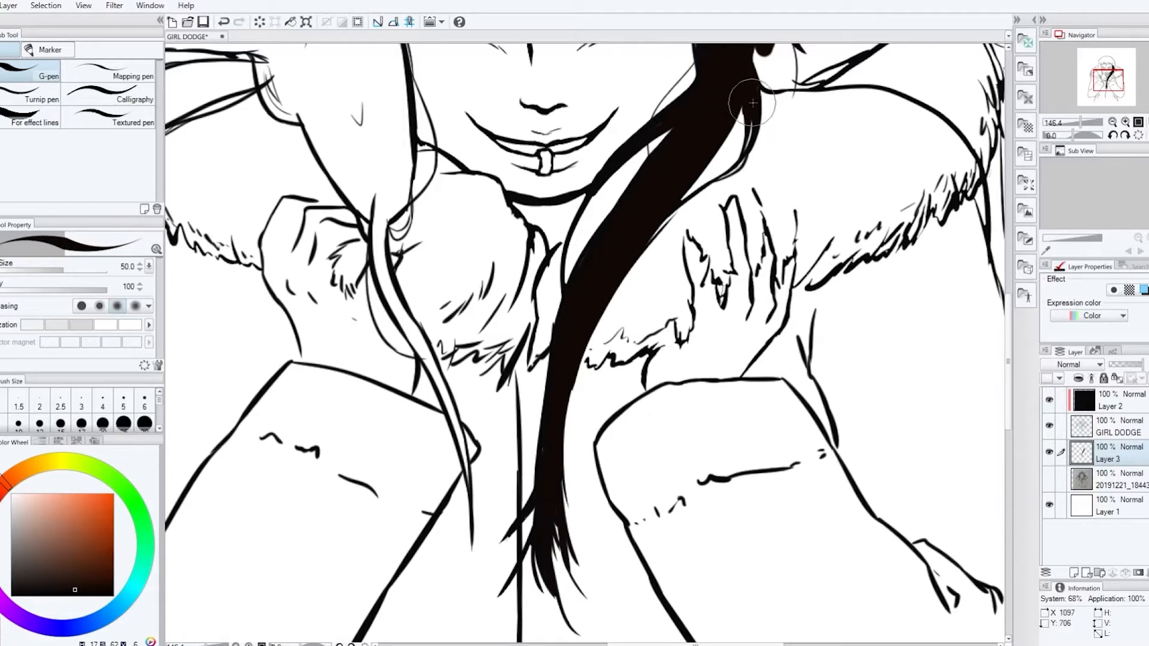
Paint the right side hair and the strands sweeping over the hood's right side in near-black
{"action": "left_click_drag", "start_coordinate": [1008, 330], "coordinate": [1008, 263]}
{"action": "mouse_move", "coordinate": [768, 359]}
{"action": "left_mouse_down"}
{"action": "mouse_move", "coordinate": [754, 347]}
{"action": "mouse_move", "coordinate": [894, 312]}
{"action": "mouse_move", "coordinate": [966, 311]}
{"action": "left_mouse_up"}
{"action": "left_click_drag", "start_coordinate": [695, 645], "coordinate": [718, 645]}
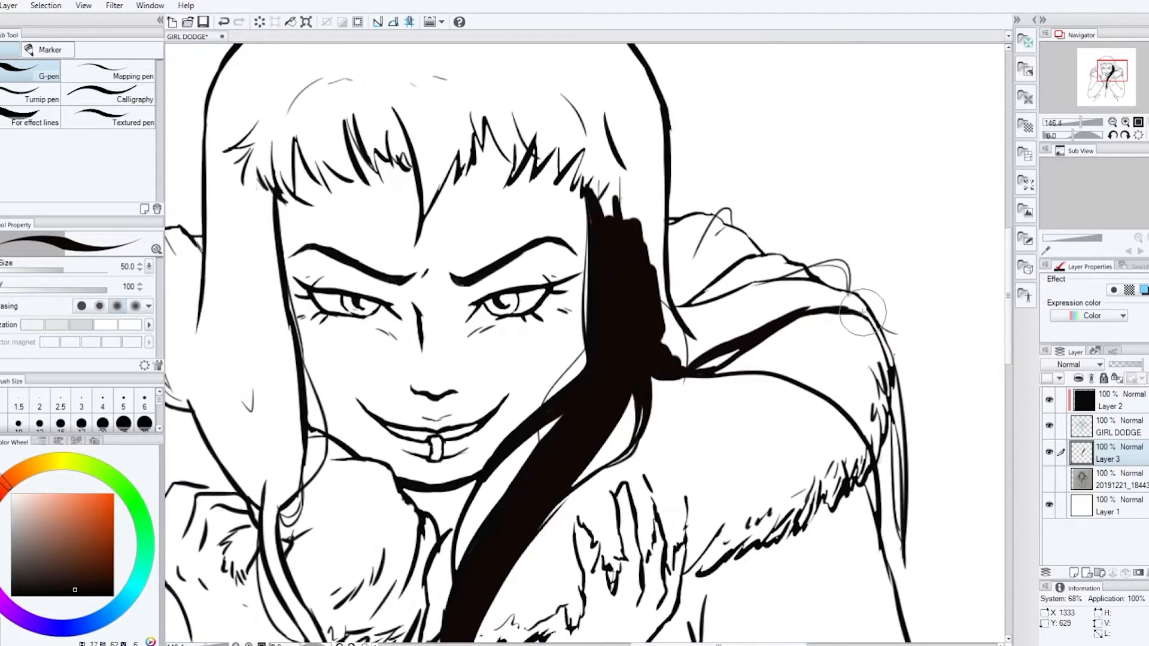
{"action": "mouse_move", "coordinate": [862, 312]}
{"action": "left_mouse_down"}
{"action": "mouse_move", "coordinate": [892, 362]}
{"action": "mouse_move", "coordinate": [902, 456]}
{"action": "left_mouse_up"}
{"action": "mouse_move", "coordinate": [869, 321]}
{"action": "left_mouse_down"}
{"action": "mouse_move", "coordinate": [772, 287]}
{"action": "mouse_move", "coordinate": [667, 310]}
{"action": "mouse_move", "coordinate": [737, 300]}
{"action": "left_mouse_up"}
Paint the fringe spikes and the inner and outer edges of the side hair in near-black
{"action": "mouse_move", "coordinate": [757, 251]}
{"action": "left_mouse_down"}
{"action": "mouse_move", "coordinate": [718, 219]}
{"action": "mouse_move", "coordinate": [673, 209]}
{"action": "mouse_move", "coordinate": [706, 281]}
{"action": "mouse_move", "coordinate": [688, 249]}
{"action": "mouse_move", "coordinate": [583, 179]}
{"action": "mouse_move", "coordinate": [556, 125]}
{"action": "mouse_move", "coordinate": [481, 137]}
{"action": "mouse_move", "coordinate": [422, 209]}
{"action": "mouse_move", "coordinate": [398, 120]}
{"action": "mouse_move", "coordinate": [372, 160]}
{"action": "mouse_move", "coordinate": [356, 134]}
{"action": "mouse_move", "coordinate": [344, 180]}
{"action": "mouse_move", "coordinate": [293, 117]}
{"action": "mouse_move", "coordinate": [299, 182]}
{"action": "mouse_move", "coordinate": [268, 141]}
{"action": "left_mouse_up"}
{"action": "scroll", "coordinate": [270, 180], "scroll_direction": "up", "scroll_amount": 3}
{"action": "left_click_drag", "start_coordinate": [658, 419], "coordinate": [659, 270]}
{"action": "mouse_move", "coordinate": [642, 227]}
{"action": "left_mouse_down"}
{"action": "mouse_move", "coordinate": [563, 114]}
{"action": "mouse_move", "coordinate": [419, 87]}
{"action": "mouse_move", "coordinate": [202, 264]}
{"action": "mouse_move", "coordinate": [197, 437]}
{"action": "left_mouse_up"}
{"action": "scroll", "coordinate": [981, 303], "scroll_direction": "down", "scroll_amount": 3}
{"action": "left_click_drag", "start_coordinate": [282, 287], "coordinate": [299, 416]}
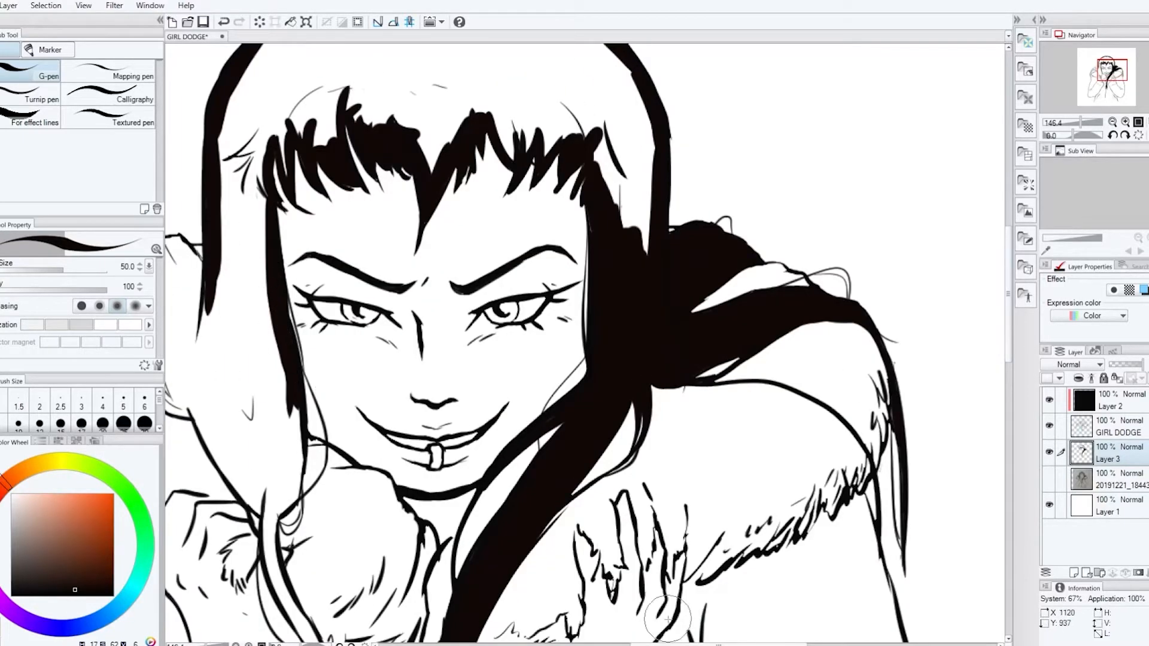
Paint the left side hair and the strand bundle resting on the hood's left side in near-black
{"action": "scroll", "coordinate": [299, 416], "scroll_direction": "left", "scroll_amount": 3}
{"action": "mouse_move", "coordinate": [413, 398]}
{"action": "left_mouse_down"}
{"action": "mouse_move", "coordinate": [415, 466]}
{"action": "mouse_move", "coordinate": [397, 509]}
{"action": "left_mouse_up"}
{"action": "mouse_move", "coordinate": [308, 407]}
{"action": "left_mouse_down"}
{"action": "mouse_move", "coordinate": [372, 501]}
{"action": "mouse_move", "coordinate": [400, 503]}
{"action": "left_mouse_up"}
{"action": "mouse_move", "coordinate": [222, 268]}
{"action": "left_mouse_down"}
{"action": "mouse_move", "coordinate": [275, 310]}
{"action": "mouse_move", "coordinate": [269, 244]}
{"action": "mouse_move", "coordinate": [319, 273]}
{"action": "left_mouse_up"}
{"action": "left_click_drag", "start_coordinate": [252, 303], "coordinate": [301, 405]}
{"action": "left_click", "coordinate": [305, 353]}
{"action": "mouse_move", "coordinate": [292, 251]}
{"action": "left_mouse_down"}
{"action": "mouse_move", "coordinate": [282, 302]}
{"action": "mouse_move", "coordinate": [344, 458]}
{"action": "left_mouse_up"}
{"action": "left_click_drag", "start_coordinate": [392, 134], "coordinate": [400, 383]}
Fill the remaining gaps across the crown and fringe with near-black and tidy the fringe edge
{"action": "left_click_drag", "start_coordinate": [752, 245], "coordinate": [712, 161]}
{"action": "left_click_drag", "start_coordinate": [1008, 318], "coordinate": [1008, 289]}
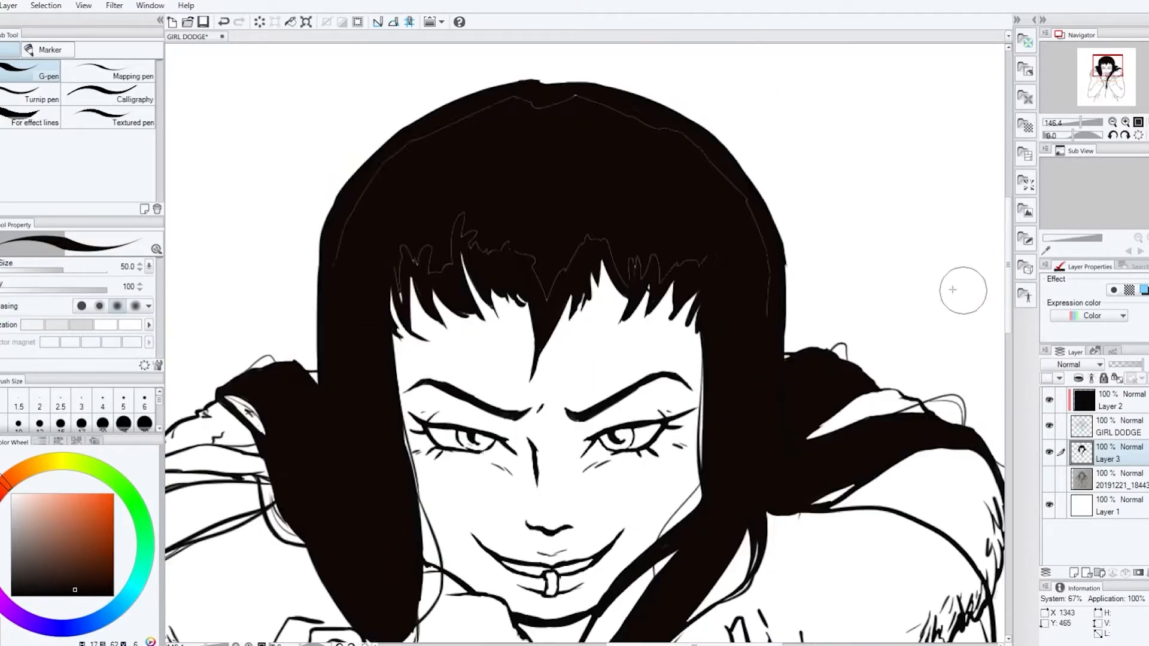
{"action": "mouse_move", "coordinate": [353, 239]}
{"action": "left_mouse_down"}
{"action": "mouse_move", "coordinate": [772, 264]}
{"action": "mouse_move", "coordinate": [692, 242]}
{"action": "mouse_move", "coordinate": [413, 263]}
{"action": "left_mouse_up"}
{"action": "key", "text": "e"}
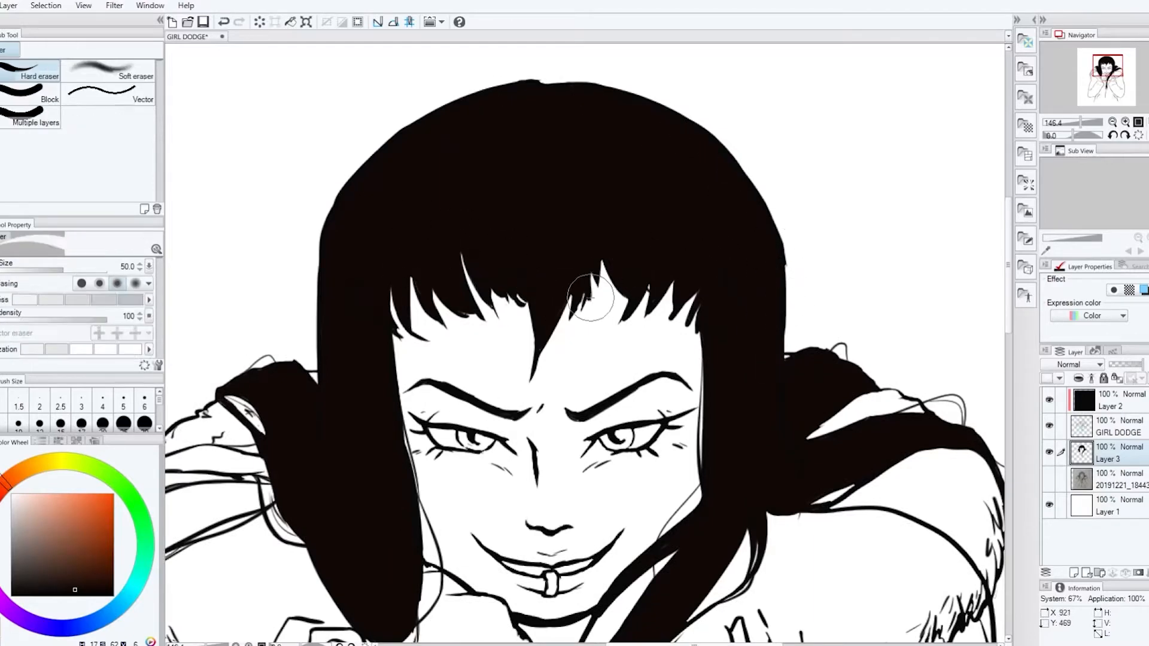
{"action": "key", "text": "p"}
Paint the strand crossing the hood's left side and the thin left lock down to its tip in near-black
{"action": "left_click_drag", "start_coordinate": [694, 644], "coordinate": [654, 645]}
{"action": "left_click_drag", "start_coordinate": [1008, 325], "coordinate": [1008, 360]}
{"action": "mouse_move", "coordinate": [297, 356]}
{"action": "left_mouse_down"}
{"action": "mouse_move", "coordinate": [320, 327]}
{"action": "mouse_move", "coordinate": [398, 307]}
{"action": "mouse_move", "coordinate": [351, 302]}
{"action": "mouse_move", "coordinate": [405, 293]}
{"action": "mouse_move", "coordinate": [463, 307]}
{"action": "left_mouse_up"}
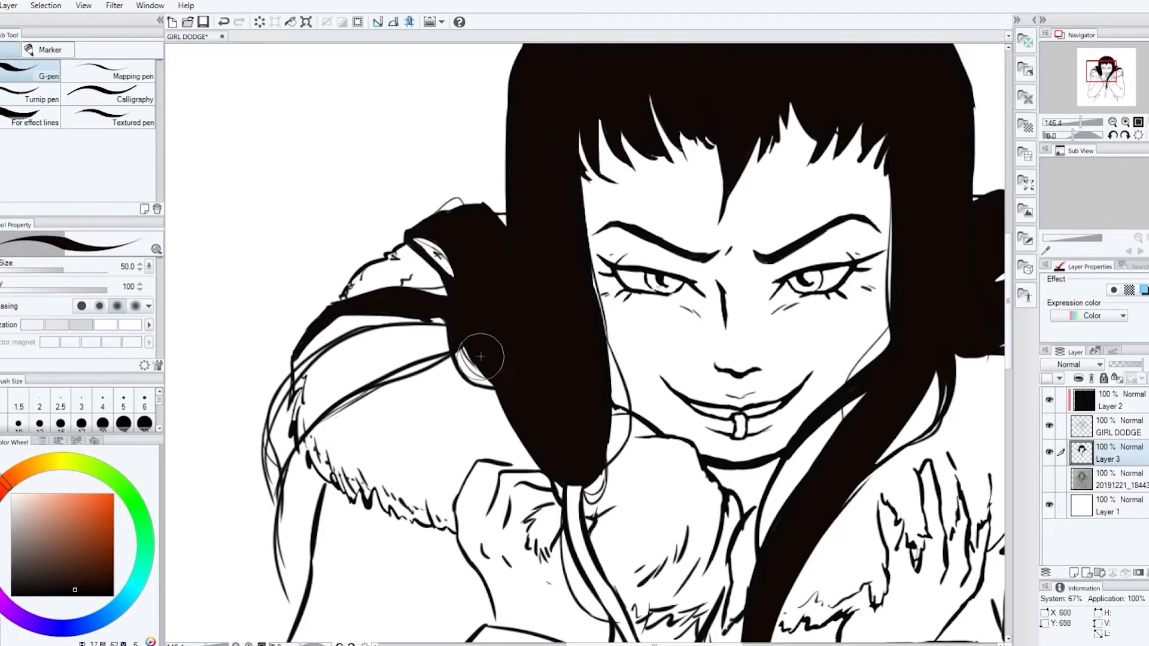
{"action": "left_click_drag", "start_coordinate": [1008, 302], "coordinate": [1008, 357]}
{"action": "mouse_move", "coordinate": [661, 506]}
{"action": "left_mouse_down"}
{"action": "mouse_move", "coordinate": [578, 249]}
{"action": "mouse_move", "coordinate": [594, 377]}
{"action": "left_mouse_up"}
{"action": "scroll", "coordinate": [728, 363], "scroll_direction": "down", "scroll_amount": 4}
{"action": "left_click_drag", "start_coordinate": [639, 645], "coordinate": [683, 645]}
Choose a light orange and add a new layer directly above the photo layer for the coat color
{"action": "left_click", "coordinate": [103, 533]}
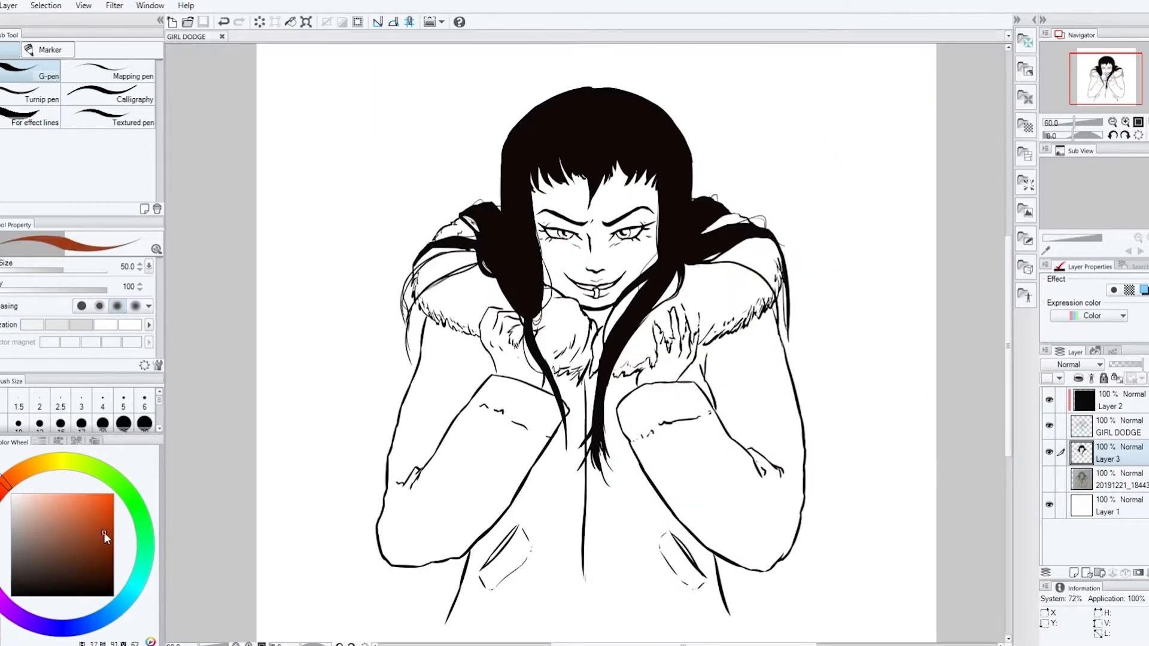
{"action": "left_click", "coordinate": [60, 497]}
{"action": "left_click", "coordinate": [1112, 480]}
{"action": "left_click", "coordinate": [1074, 573]}
Paint orange along the coat's edge below the fur collar and along the upper edges of both cuffs
{"action": "mouse_move", "coordinate": [699, 350]}
{"action": "left_mouse_down"}
{"action": "mouse_move", "coordinate": [689, 388]}
{"action": "mouse_move", "coordinate": [768, 313]}
{"action": "mouse_move", "coordinate": [809, 354]}
{"action": "left_mouse_up"}
{"action": "scroll", "coordinate": [724, 304], "scroll_direction": "up", "scroll_amount": 2}
{"action": "mouse_move", "coordinate": [616, 438]}
{"action": "left_mouse_down"}
{"action": "mouse_move", "coordinate": [598, 439]}
{"action": "mouse_move", "coordinate": [578, 471]}
{"action": "left_mouse_up"}
{"action": "left_click_drag", "start_coordinate": [589, 444], "coordinate": [645, 443]}
{"action": "left_click_drag", "start_coordinate": [581, 414], "coordinate": [540, 422]}
{"action": "left_click_drag", "start_coordinate": [513, 414], "coordinate": [429, 446]}
{"action": "left_click_drag", "start_coordinate": [350, 427], "coordinate": [423, 459]}
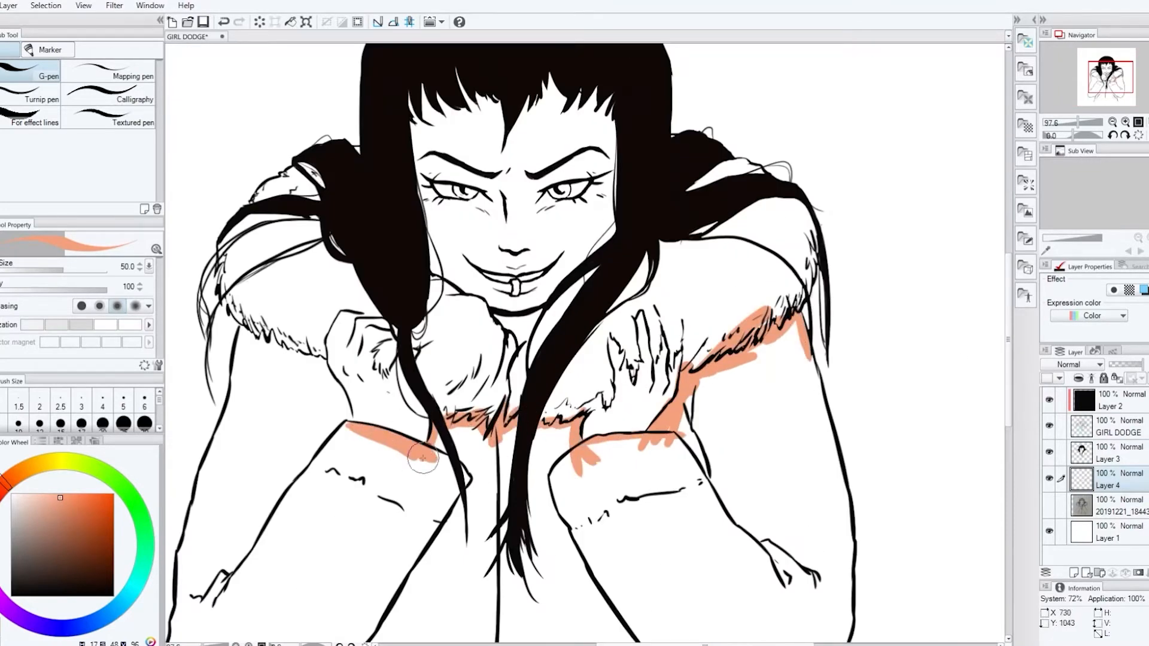
Outline the left sleeve and the coat's lower left side in orange, starting below the fur hem
{"action": "mouse_move", "coordinate": [325, 364]}
{"action": "left_mouse_down"}
{"action": "mouse_move", "coordinate": [346, 413]}
{"action": "mouse_move", "coordinate": [246, 337]}
{"action": "left_mouse_up"}
{"action": "left_click_drag", "start_coordinate": [240, 334], "coordinate": [236, 407]}
{"action": "left_click_drag", "start_coordinate": [1008, 339], "coordinate": [1008, 388]}
{"action": "left_click_drag", "start_coordinate": [705, 645], "coordinate": [674, 645]}
{"action": "left_click_drag", "start_coordinate": [351, 243], "coordinate": [309, 402]}
{"action": "mouse_move", "coordinate": [338, 287]}
{"action": "left_mouse_down"}
{"action": "mouse_move", "coordinate": [293, 404]}
{"action": "mouse_move", "coordinate": [302, 565]}
{"action": "mouse_move", "coordinate": [450, 513]}
{"action": "left_mouse_up"}
{"action": "left_click_drag", "start_coordinate": [433, 533], "coordinate": [417, 623]}
{"action": "left_click_drag", "start_coordinate": [1008, 387], "coordinate": [1008, 405]}
{"action": "left_click_drag", "start_coordinate": [418, 562], "coordinate": [389, 622]}
Outline the right sleeve and the coat's bottom hem in orange with the brush enlarged to 150, and fill the enclosed coat area
{"action": "left_click_drag", "start_coordinate": [925, 119], "coordinate": [935, 226]}
{"action": "left_click_drag", "start_coordinate": [933, 164], "coordinate": [950, 277]}
{"action": "mouse_move", "coordinate": [956, 252]}
{"action": "left_mouse_down"}
{"action": "mouse_move", "coordinate": [954, 448]}
{"action": "mouse_move", "coordinate": [853, 482]}
{"action": "mouse_move", "coordinate": [838, 578]}
{"action": "left_mouse_up"}
{"action": "key", "text": "bracketright"}
{"action": "key", "text": "bracketright"}
{"action": "key", "text": "bracketright"}
{"action": "key", "text": "bracketright"}
{"action": "key", "text": "bracketright"}
{"action": "key", "text": "bracketright"}
{"action": "mouse_move", "coordinate": [832, 592]}
{"action": "left_mouse_down"}
{"action": "mouse_move", "coordinate": [819, 581]}
{"action": "mouse_move", "coordinate": [413, 623]}
{"action": "left_mouse_up"}
{"action": "key", "text": "g"}
{"action": "left_click", "coordinate": [514, 563]}
{"action": "key", "text": "p"}
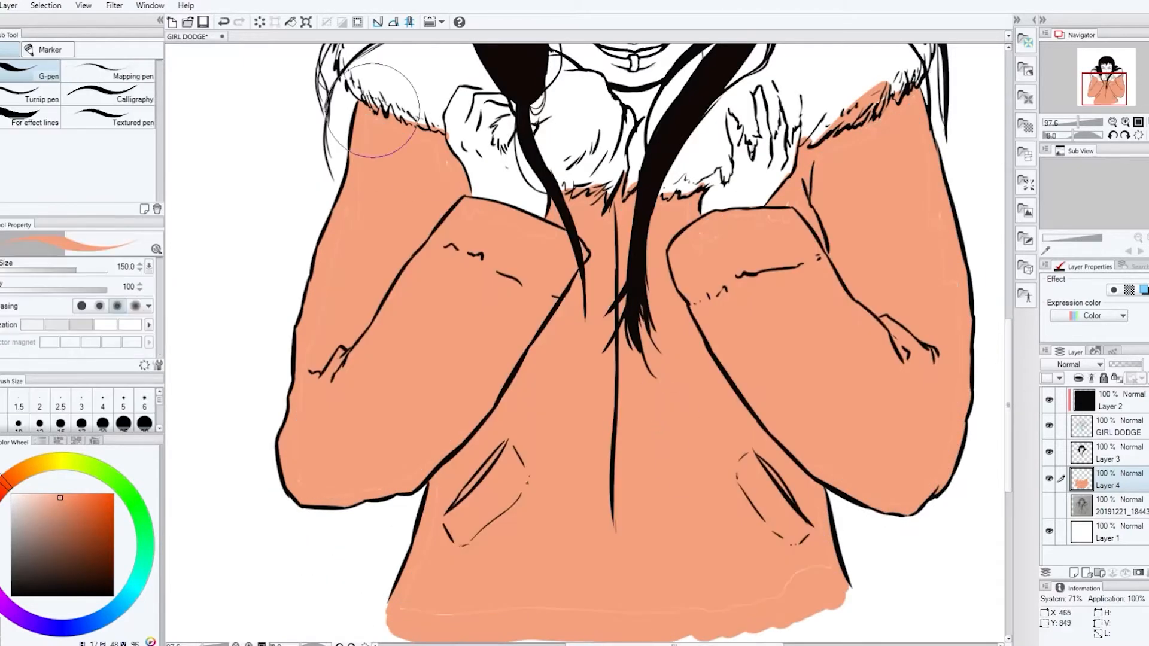
Touch up unfilled gaps in the coat's orange near the shoulders and hem, reducing the brush size to 70
{"action": "left_click_drag", "start_coordinate": [371, 113], "coordinate": [344, 217]}
{"action": "key", "text": "bracketleft"}
{"action": "key", "text": "bracketleft"}
{"action": "key", "text": "bracketleft"}
{"action": "key", "text": "bracketleft"}
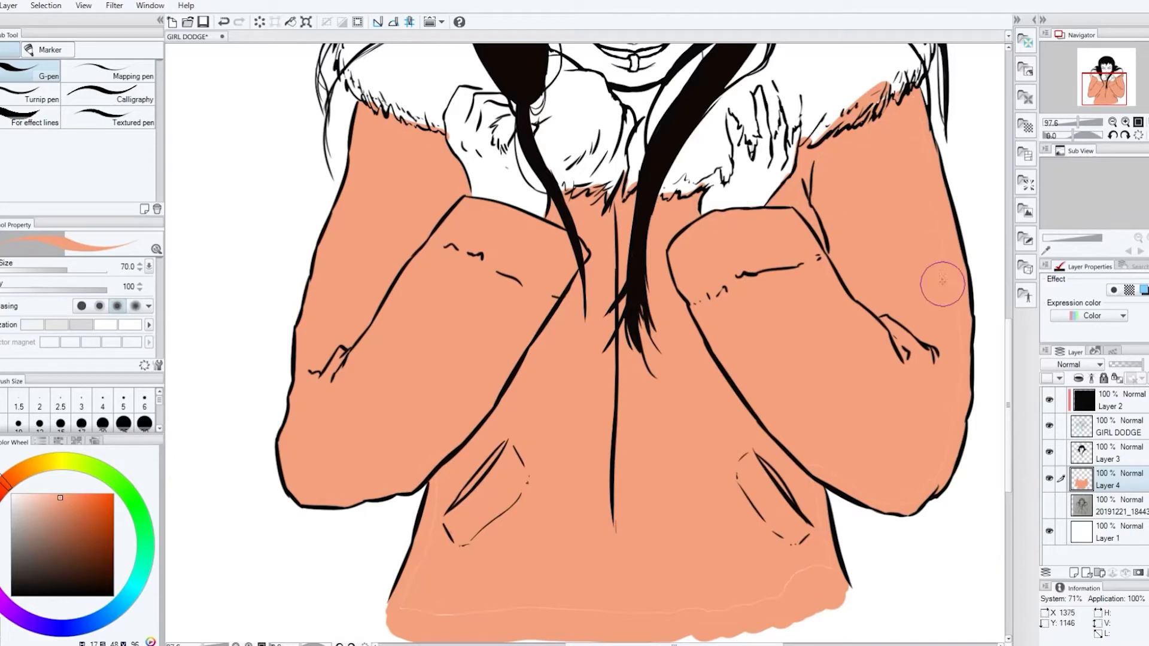
{"action": "key", "text": "e"}
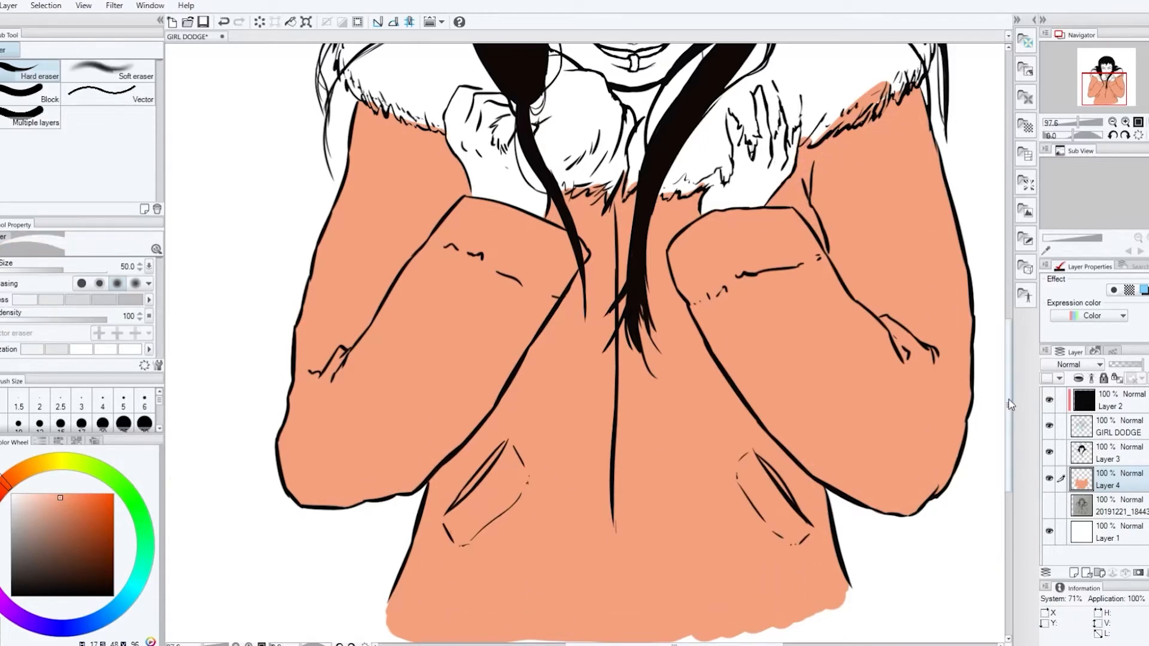
Add a new layer above the coat color layer and choose a pale pink for the fur
{"action": "left_click_drag", "start_coordinate": [1009, 405], "coordinate": [1010, 351]}
{"action": "left_click", "coordinate": [1109, 506]}
{"action": "left_click", "coordinate": [1074, 573]}
{"action": "left_click", "coordinate": [22, 499]}
{"action": "left_click_drag", "start_coordinate": [1106, 505], "coordinate": [1104, 474]}
{"action": "key", "text": "p"}
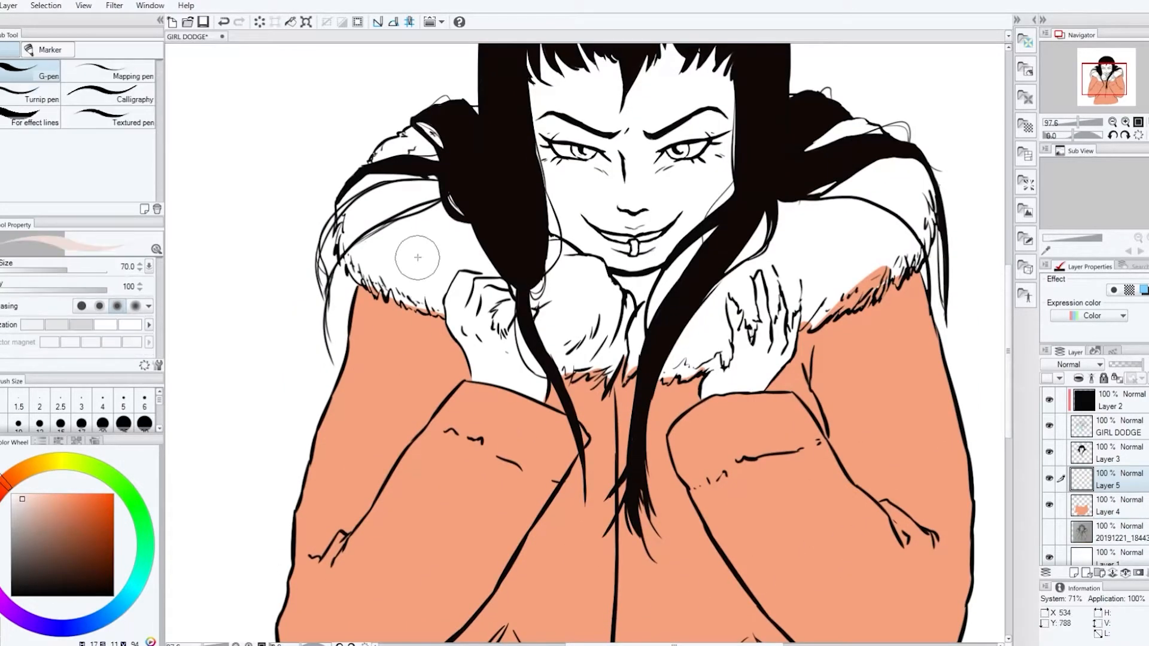
Paint pale pink along the fur on the hood's left side and around the left hand
{"action": "mouse_move", "coordinate": [417, 257]}
{"action": "left_mouse_down"}
{"action": "mouse_move", "coordinate": [431, 312]}
{"action": "mouse_move", "coordinate": [351, 264]}
{"action": "left_mouse_up"}
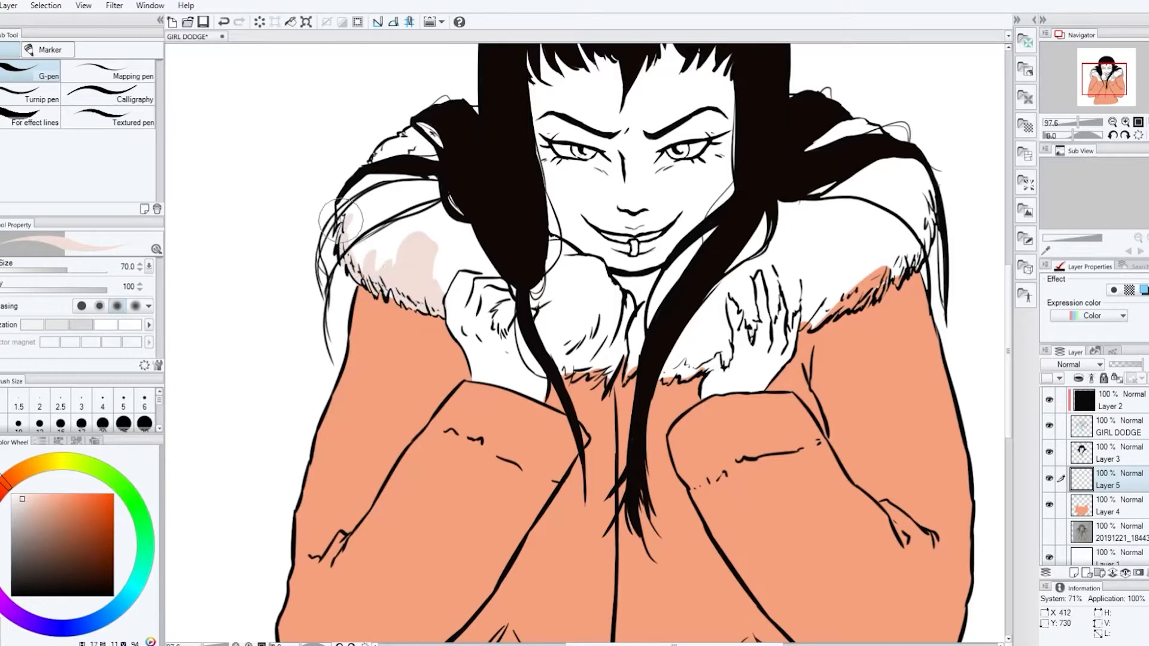
{"action": "mouse_move", "coordinate": [341, 221]}
{"action": "left_mouse_down"}
{"action": "mouse_move", "coordinate": [375, 157]}
{"action": "mouse_move", "coordinate": [441, 140]}
{"action": "left_mouse_up"}
{"action": "left_click_drag", "start_coordinate": [463, 230], "coordinate": [492, 271]}
{"action": "left_click_drag", "start_coordinate": [504, 326], "coordinate": [552, 303]}
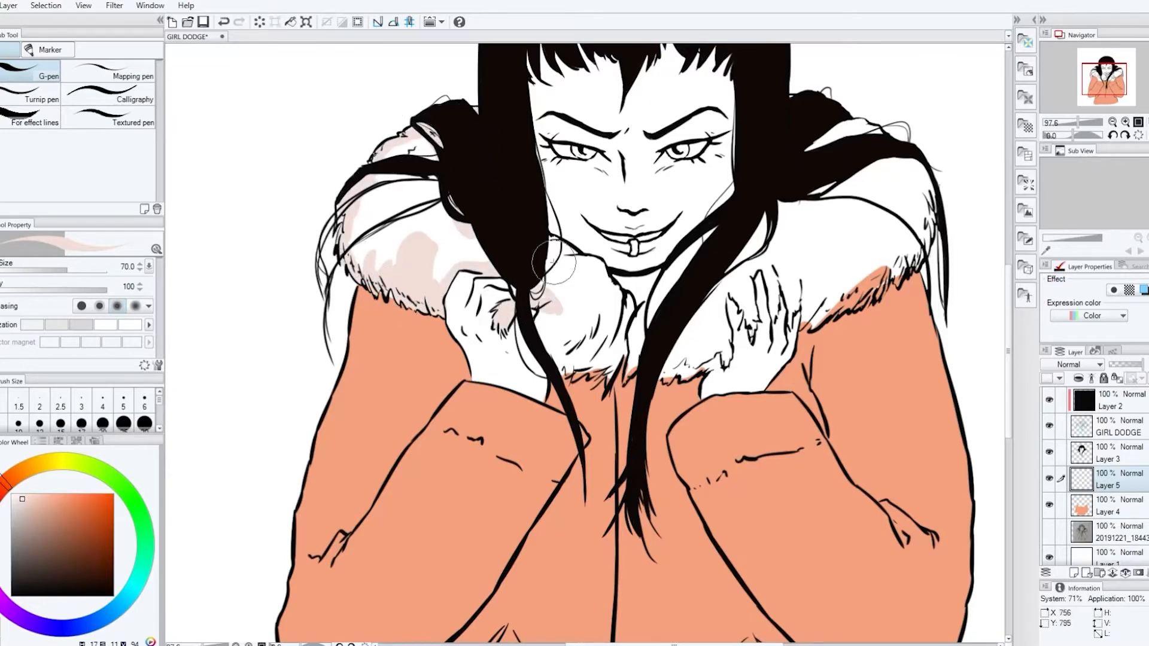
Paint the chest collar and the remaining left fur pale pink, and outline the right fur in the same color
{"action": "mouse_move", "coordinate": [554, 261]}
{"action": "left_mouse_down"}
{"action": "mouse_move", "coordinate": [543, 328]}
{"action": "mouse_move", "coordinate": [589, 353]}
{"action": "mouse_move", "coordinate": [597, 379]}
{"action": "mouse_move", "coordinate": [626, 313]}
{"action": "mouse_move", "coordinate": [643, 317]}
{"action": "mouse_move", "coordinate": [709, 240]}
{"action": "left_mouse_up"}
{"action": "mouse_move", "coordinate": [709, 241]}
{"action": "left_mouse_down"}
{"action": "mouse_move", "coordinate": [649, 319]}
{"action": "mouse_move", "coordinate": [647, 351]}
{"action": "left_mouse_up"}
{"action": "key", "text": "g"}
{"action": "key", "text": "p"}
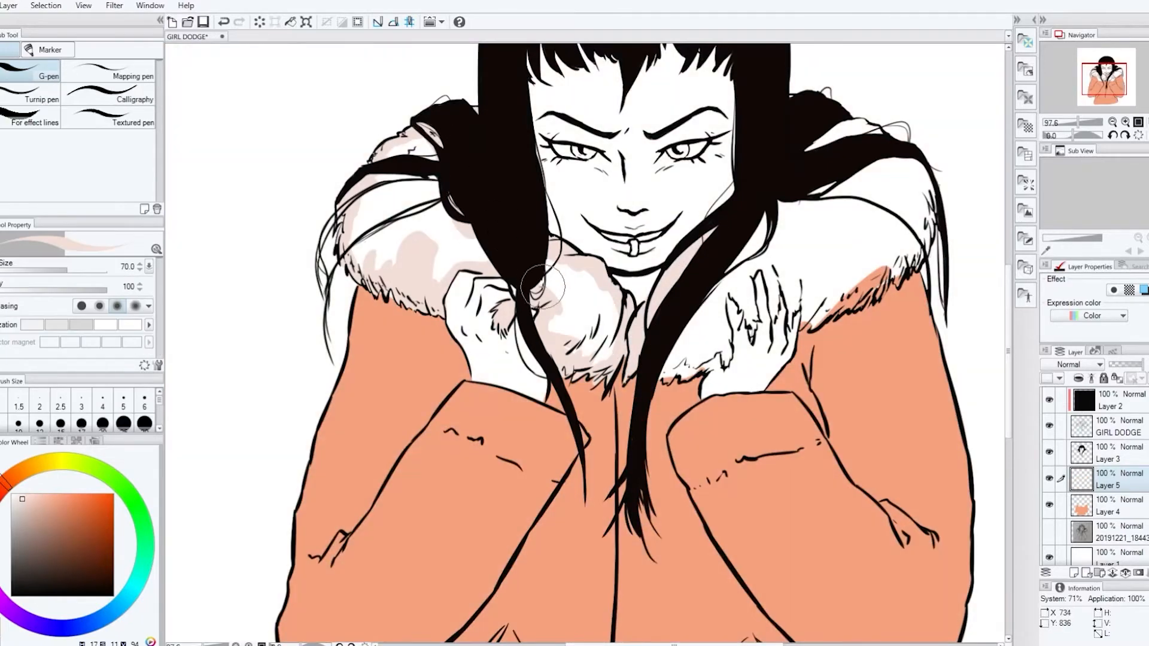
{"action": "left_click_drag", "start_coordinate": [542, 286], "coordinate": [366, 245]}
{"action": "mouse_move", "coordinate": [601, 341]}
{"action": "left_mouse_down"}
{"action": "mouse_move", "coordinate": [658, 374]}
{"action": "mouse_move", "coordinate": [703, 368]}
{"action": "mouse_move", "coordinate": [728, 339]}
{"action": "mouse_move", "coordinate": [732, 288]}
{"action": "mouse_move", "coordinate": [751, 338]}
{"action": "mouse_move", "coordinate": [750, 273]}
{"action": "mouse_move", "coordinate": [789, 302]}
{"action": "mouse_move", "coordinate": [763, 205]}
{"action": "mouse_move", "coordinate": [793, 100]}
{"action": "mouse_move", "coordinate": [869, 128]}
{"action": "mouse_move", "coordinate": [873, 147]}
{"action": "mouse_move", "coordinate": [836, 306]}
{"action": "mouse_move", "coordinate": [805, 296]}
{"action": "mouse_move", "coordinate": [815, 323]}
{"action": "mouse_move", "coordinate": [883, 271]}
{"action": "mouse_move", "coordinate": [883, 292]}
{"action": "mouse_move", "coordinate": [924, 252]}
{"action": "left_mouse_up"}
Fill the enclosed fur area on the hood's right side with pale pink
{"action": "key", "text": "g"}
{"action": "left_click", "coordinate": [872, 249]}
{"action": "key", "text": "ctrl+z"}
{"action": "left_click", "coordinate": [861, 245]}
{"action": "key", "text": "p"}
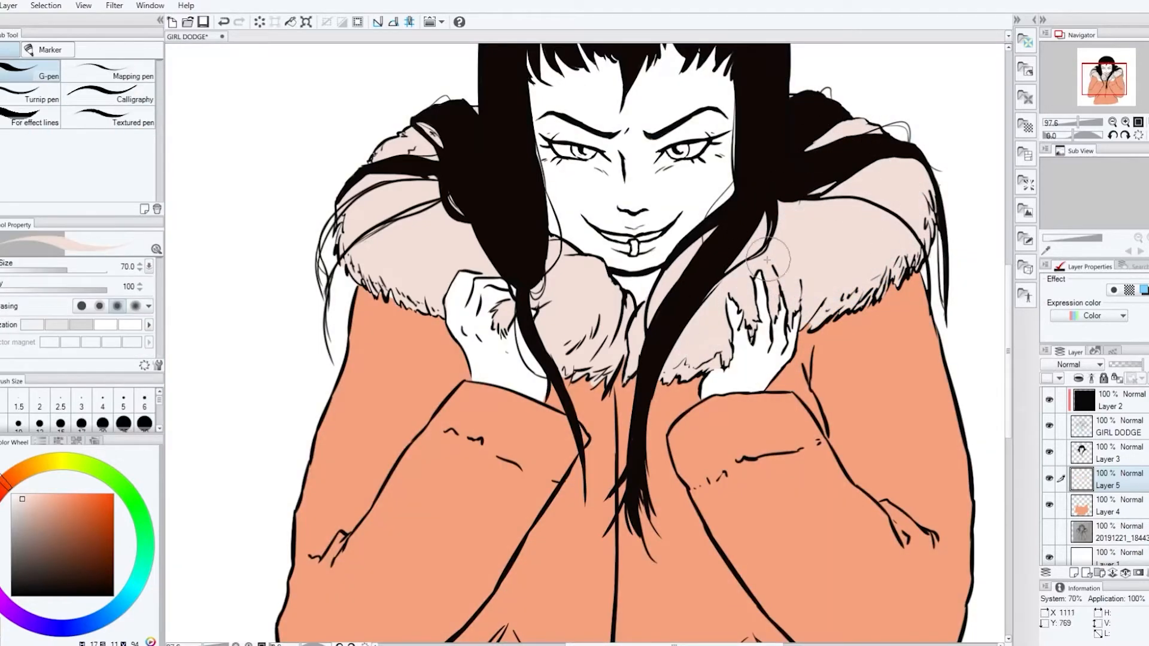
Add a skin color layer beneath the fur and coat layers and paint the right hand in light tan
{"action": "left_click", "coordinate": [1073, 573]}
{"action": "left_click_drag", "start_coordinate": [1118, 480], "coordinate": [1120, 525]}
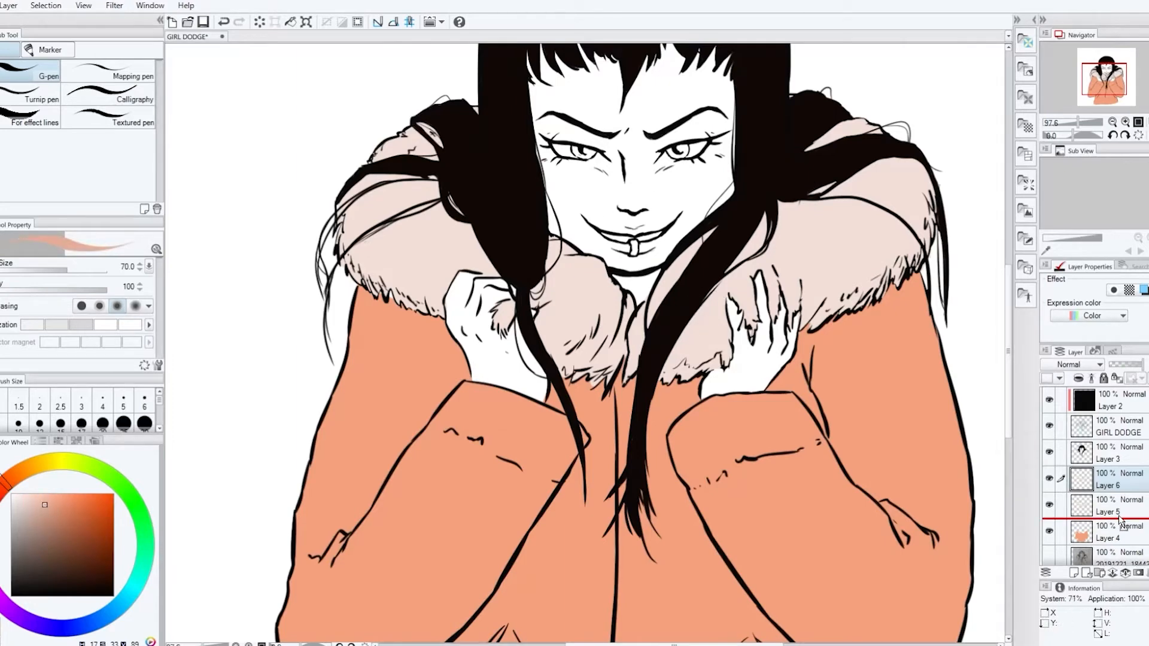
{"action": "left_click_drag", "start_coordinate": [741, 373], "coordinate": [736, 318]}
{"action": "left_click_drag", "start_coordinate": [1112, 531], "coordinate": [1112, 500]}
{"action": "mouse_move", "coordinate": [738, 374]}
{"action": "left_mouse_down"}
{"action": "mouse_move", "coordinate": [725, 377]}
{"action": "mouse_move", "coordinate": [737, 312]}
{"action": "mouse_move", "coordinate": [774, 344]}
{"action": "mouse_move", "coordinate": [795, 329]}
{"action": "left_mouse_up"}
{"action": "key", "text": "ctrl+z"}
{"action": "left_click", "coordinate": [1111, 531]}
Paint the left hand and neck light tan on the skin layer, outline the forehead, and fill the face with the same color
{"action": "left_click_drag", "start_coordinate": [478, 293], "coordinate": [507, 327]}
{"action": "left_click_drag", "start_coordinate": [635, 282], "coordinate": [648, 284]}
{"action": "scroll", "coordinate": [634, 269], "scroll_direction": "up", "scroll_amount": 2}
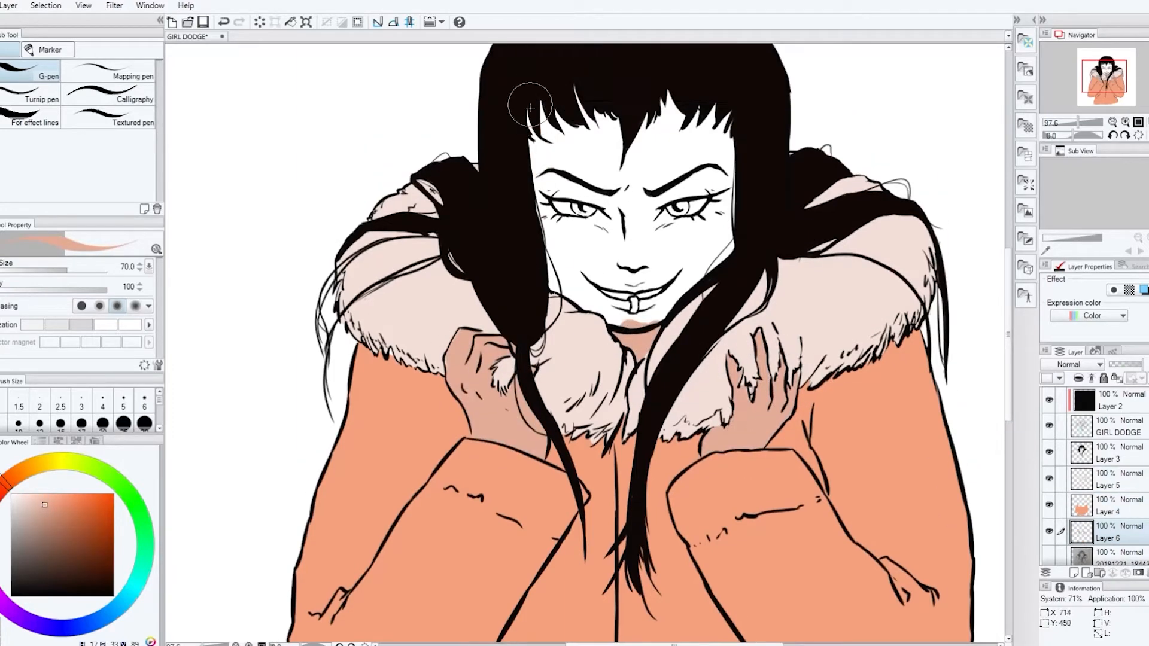
{"action": "left_click_drag", "start_coordinate": [526, 103], "coordinate": [571, 289]}
{"action": "key", "text": "g"}
{"action": "left_click", "coordinate": [652, 239]}
Recolor the face on the skin layer by filling it with a light orange based on the coat color
{"action": "key", "text": "p"}
{"action": "left_click", "coordinate": [1112, 479]}
{"action": "key", "text": "e"}
{"action": "left_click", "coordinate": [1111, 505]}
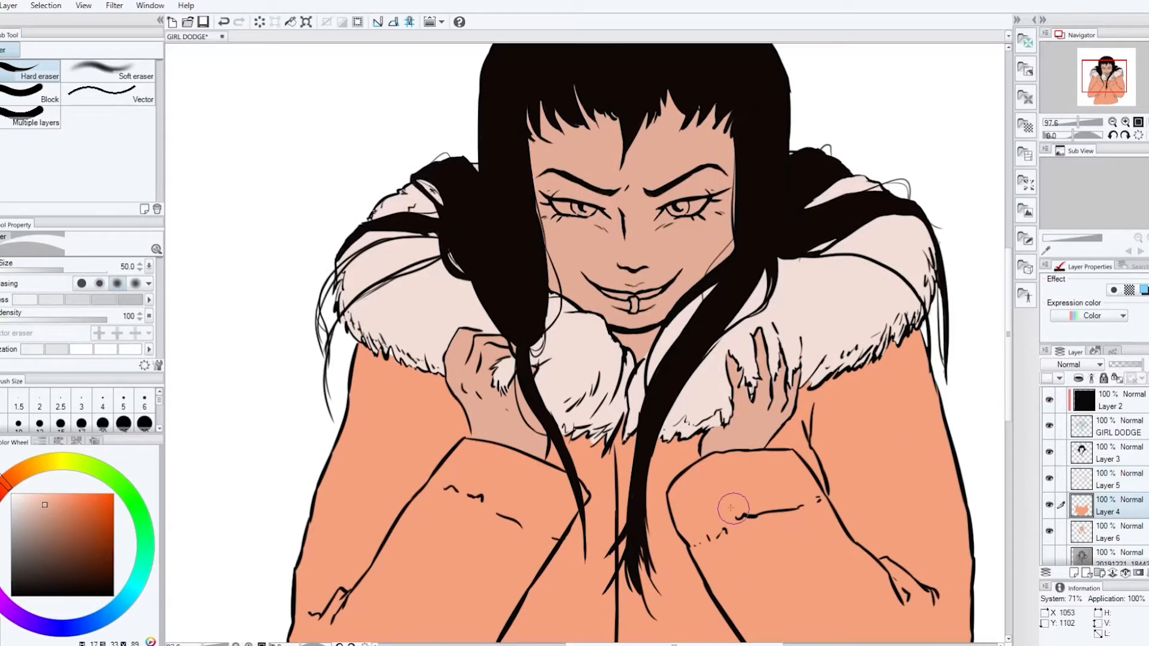
{"action": "key", "text": "p"}
{"action": "left_click", "coordinate": [387, 360], "text": "alt"}
{"action": "left_click", "coordinate": [1111, 531]}
{"action": "left_click", "coordinate": [54, 495]}
{"action": "key", "text": "g"}
{"action": "left_click", "coordinate": [640, 239]}
{"action": "key", "text": "p"}
Adjust the skin layer's hue, saturation and luminosity to a paler, pinkish skin tone
{"action": "key", "text": "ctrl+u"}
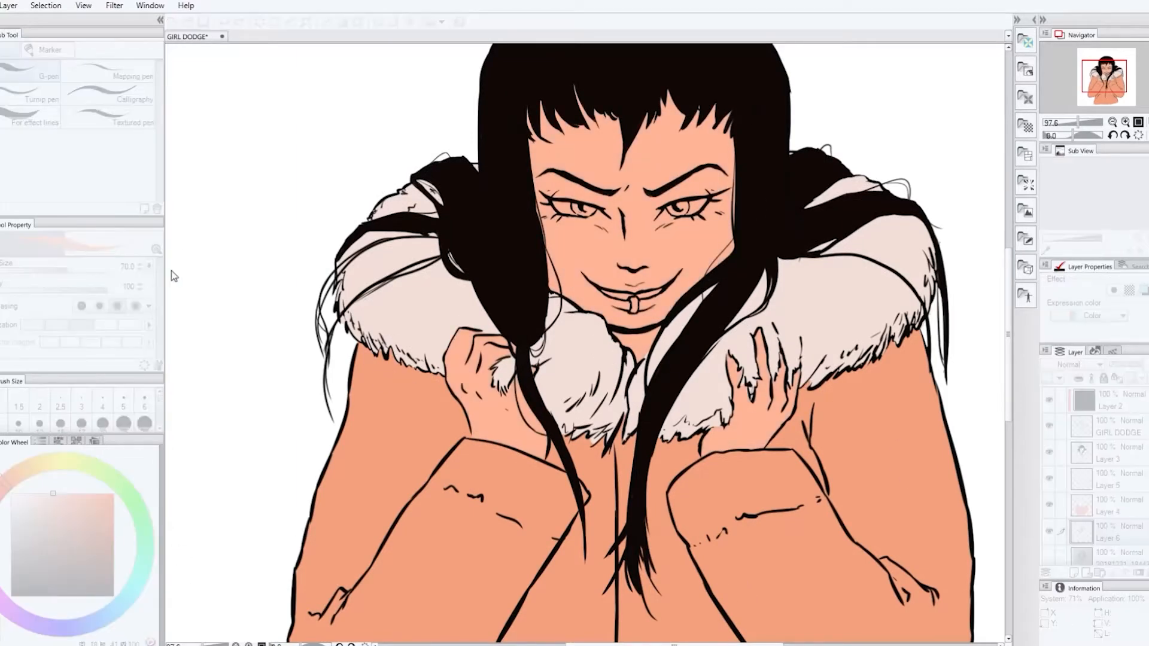
{"action": "left_click_drag", "start_coordinate": [143, 238], "coordinate": [137, 238]}
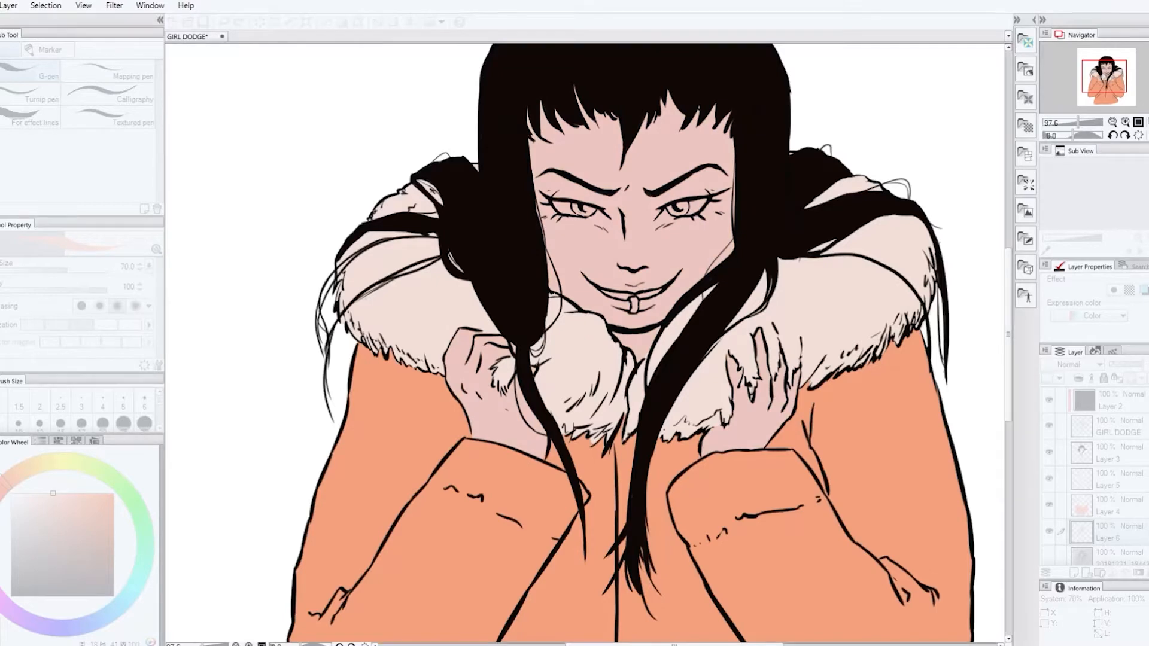
{"action": "mouse_move", "coordinate": [146, 301]}
{"action": "left_mouse_down"}
{"action": "mouse_move", "coordinate": [133, 301]}
{"action": "mouse_move", "coordinate": [149, 307]}
{"action": "left_mouse_up"}
{"action": "left_click_drag", "start_coordinate": [137, 240], "coordinate": [144, 242]}
{"action": "left_click", "coordinate": [231, 246]}
Add a layer above the skin layer and paint the teeth and the whites of both eyes white
{"action": "left_click", "coordinate": [1073, 573]}
{"action": "left_click", "coordinate": [969, 299], "text": "alt"}
{"action": "scroll", "coordinate": [682, 317], "scroll_direction": "up", "scroll_amount": 3}
{"action": "left_click_drag", "start_coordinate": [577, 285], "coordinate": [652, 283]}
{"action": "left_click_drag", "start_coordinate": [661, 173], "coordinate": [717, 158]}
{"action": "mouse_move", "coordinate": [665, 171]}
{"action": "left_mouse_down"}
{"action": "mouse_move", "coordinate": [656, 180]}
{"action": "mouse_move", "coordinate": [677, 179]}
{"action": "left_mouse_up"}
{"action": "mouse_move", "coordinate": [513, 160]}
{"action": "left_mouse_down"}
{"action": "mouse_move", "coordinate": [575, 178]}
{"action": "mouse_move", "coordinate": [561, 174]}
{"action": "left_mouse_up"}
{"action": "key", "text": "e"}
Paint both irises golden orange on the eye layer, leaving the whites of the eyes clear
{"action": "key", "text": "p"}
{"action": "left_click", "coordinate": [673, 514], "text": "alt"}
{"action": "left_click", "coordinate": [20, 471]}
{"action": "left_click", "coordinate": [73, 494]}
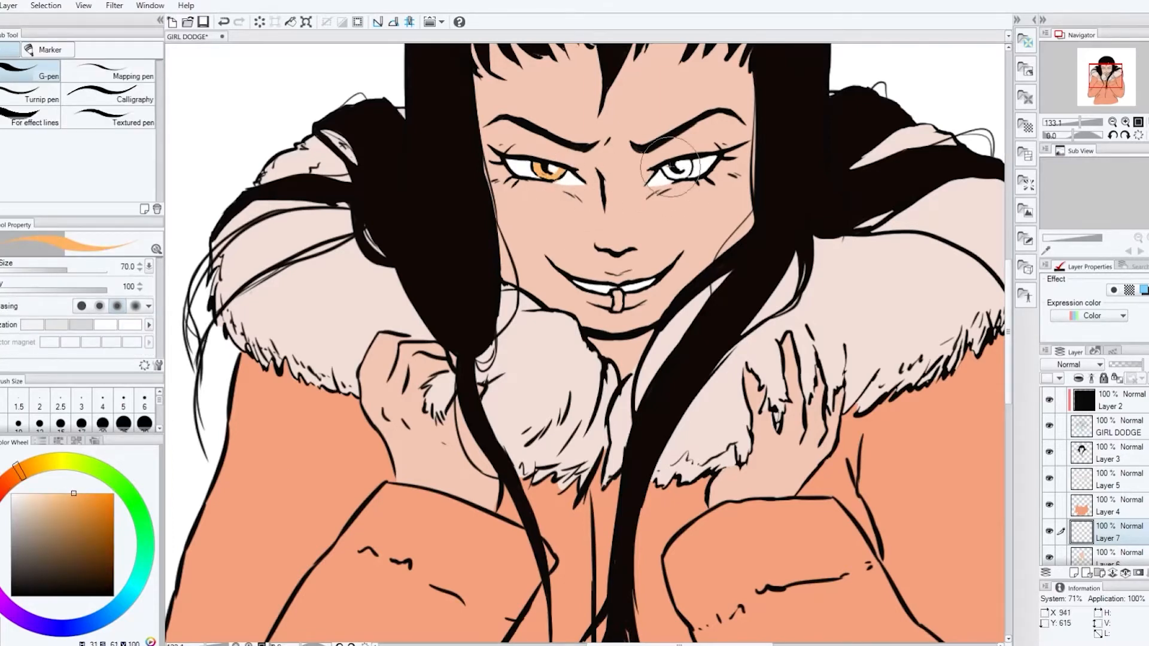
{"action": "left_click_drag", "start_coordinate": [670, 167], "coordinate": [687, 163]}
{"action": "left_click", "coordinate": [525, 168], "text": "alt"}
{"action": "left_click_drag", "start_coordinate": [556, 181], "coordinate": [563, 178]}
{"action": "left_click_drag", "start_coordinate": [1010, 331], "coordinate": [1009, 333]}
{"action": "scroll", "coordinate": [633, 342], "scroll_direction": "down", "scroll_amount": 9}
Darken the coat layer to a brownish orange with a hue, saturation and luminosity adjustment
{"action": "left_click", "coordinate": [1107, 506]}
{"action": "key", "text": "ctrl+u"}
{"action": "left_click_drag", "start_coordinate": [131, 303], "coordinate": [116, 302]}
{"action": "key", "text": "Return"}
{"action": "left_click_drag", "start_coordinate": [807, 644], "coordinate": [815, 644]}
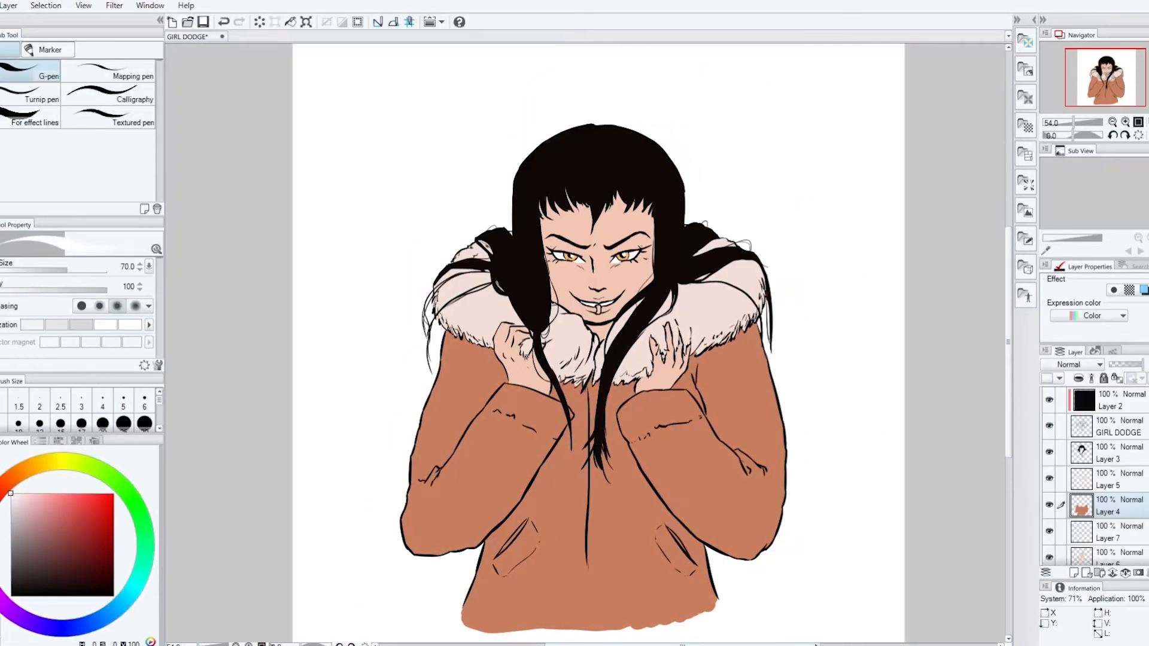
Erase part of the line above the left hand's fingers on the GIRL DODGE line-art layer with brush size 30
{"action": "scroll", "coordinate": [556, 326], "scroll_direction": "up", "scroll_amount": 5}
{"action": "left_click", "coordinate": [1117, 427]}
{"action": "left_click", "coordinate": [136, 583]}
{"action": "key", "text": "ctrl+z"}
{"action": "left_click", "coordinate": [144, 423]}
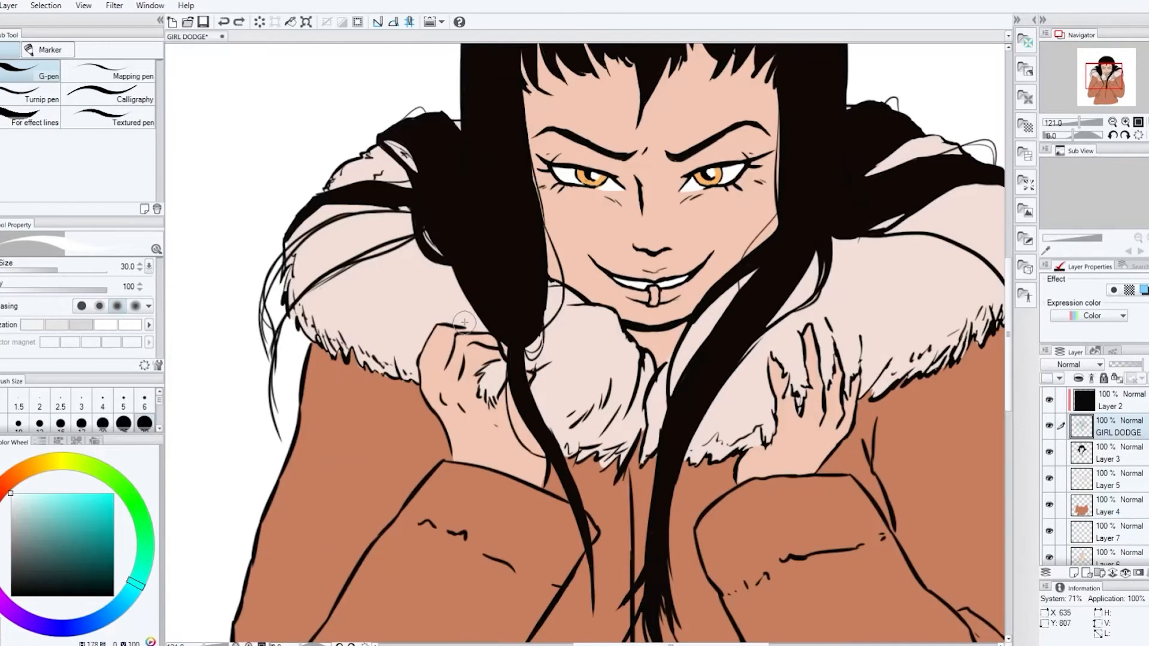
{"action": "key", "text": "e"}
{"action": "left_click_drag", "start_coordinate": [461, 328], "coordinate": [470, 329]}
Touch up the fur above the left hand's fingers with pale pink on the fur layer
{"action": "key", "text": "p"}
{"action": "left_click", "coordinate": [1109, 479]}
{"action": "left_click", "coordinate": [477, 318], "text": "alt"}
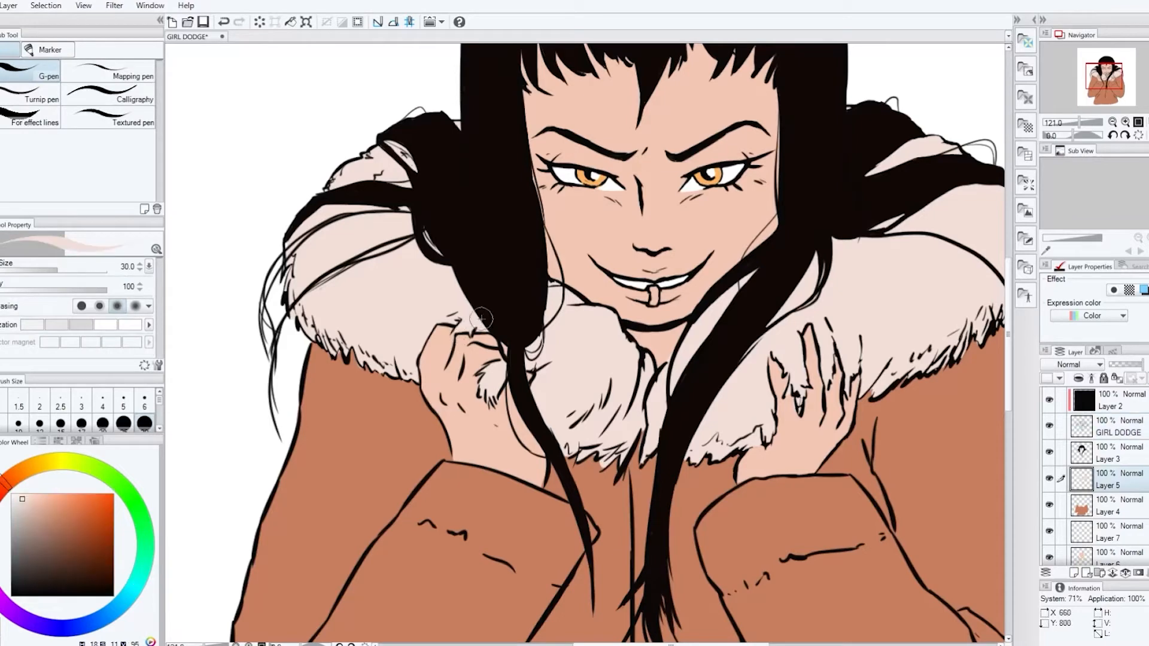
{"action": "key", "text": "ctrl+0"}
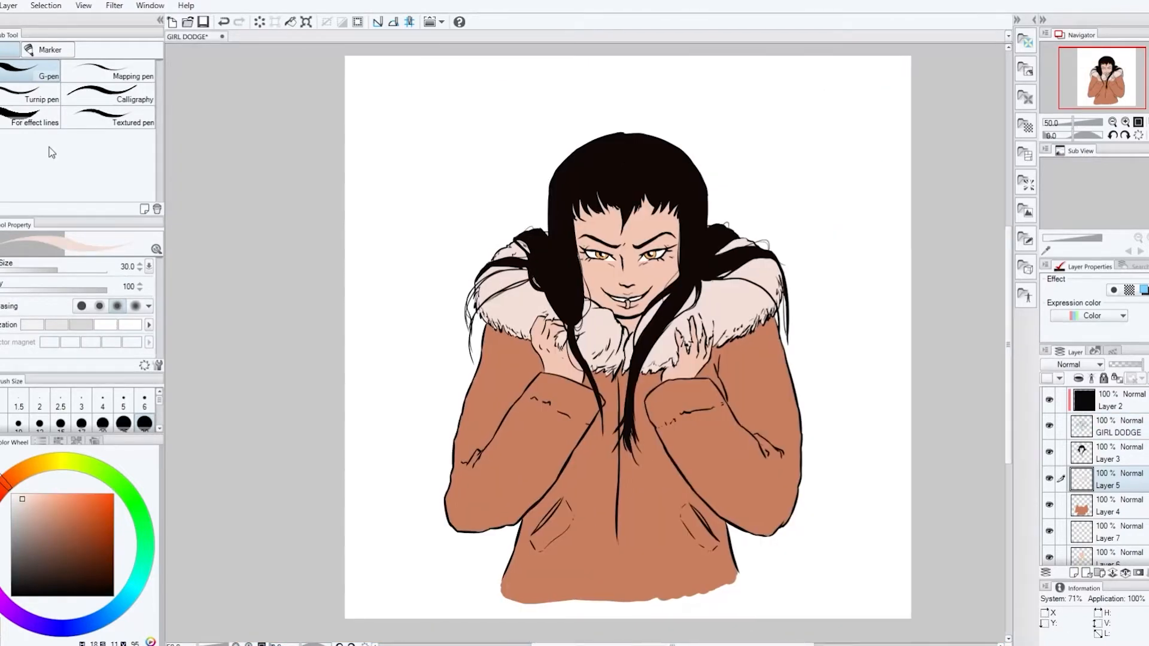
{"action": "key", "text": "Return"}
Adjust the skin layer's hue and saturation to a paler beige tone
{"action": "scroll", "coordinate": [667, 413], "scroll_direction": "up", "scroll_amount": 2}
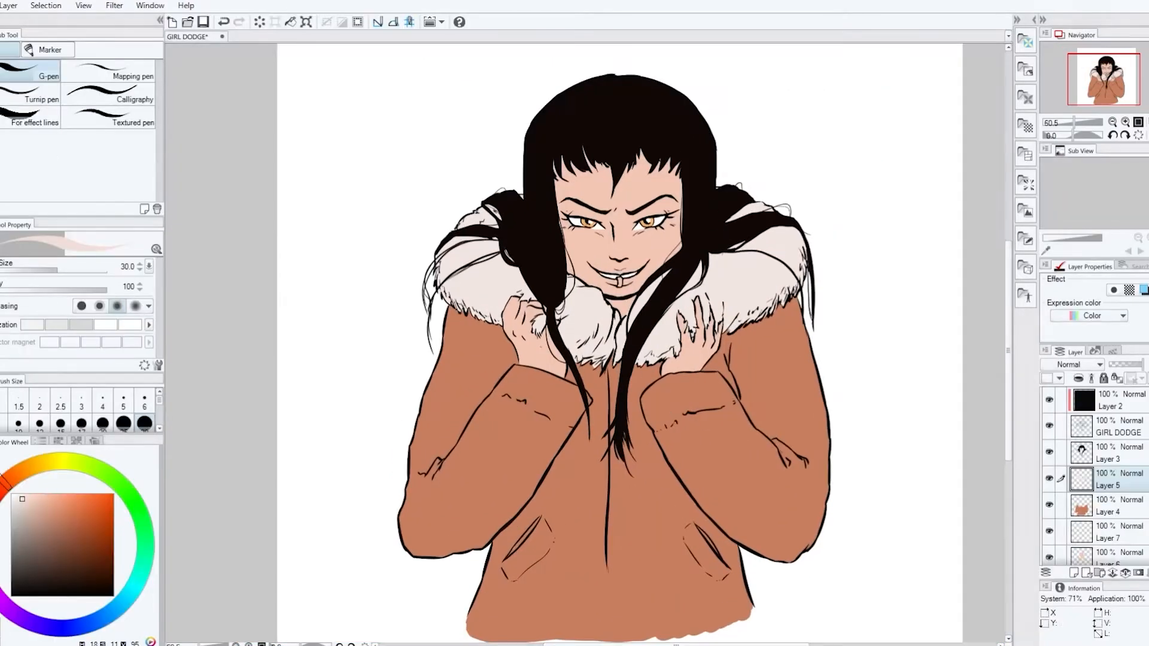
{"action": "left_click", "coordinate": [1106, 561]}
{"action": "key", "text": "ctrl+u"}
{"action": "left_click_drag", "start_coordinate": [289, 220], "coordinate": [279, 220]}
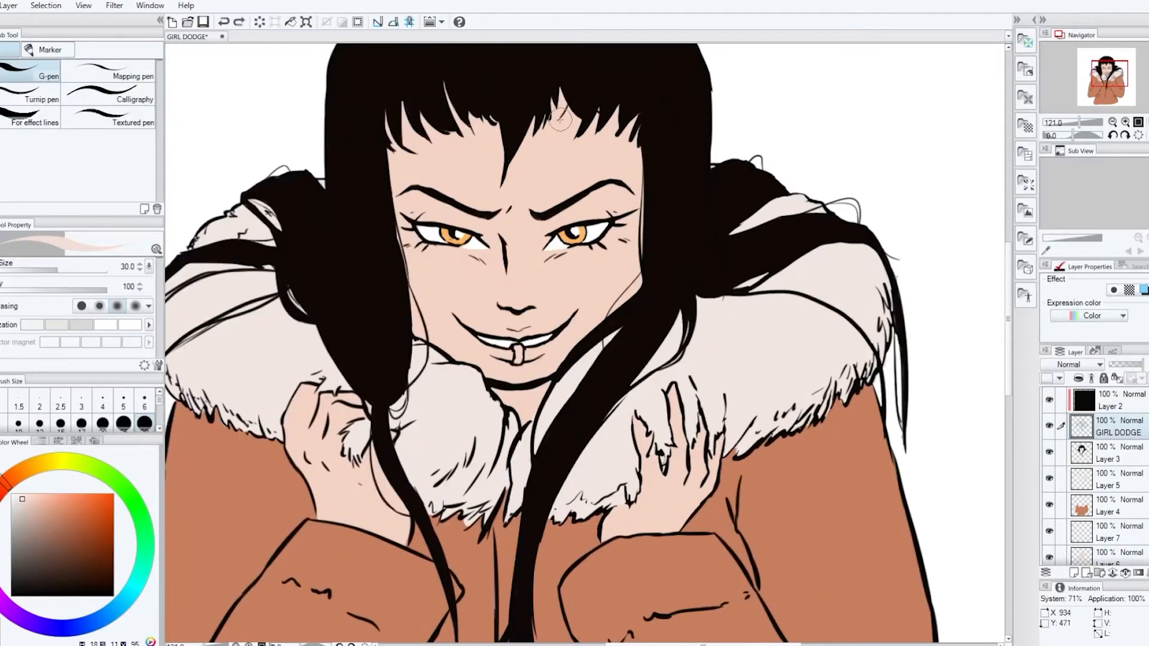
Draw fine black hair strands along the bangs and the sides of the face on the GIRL DODGE layer
{"action": "left_click", "coordinate": [1116, 453]}
{"action": "left_click", "coordinate": [589, 95], "text": "alt"}
{"action": "key", "text": "ctrl+z"}
{"action": "left_click", "coordinate": [1116, 427]}
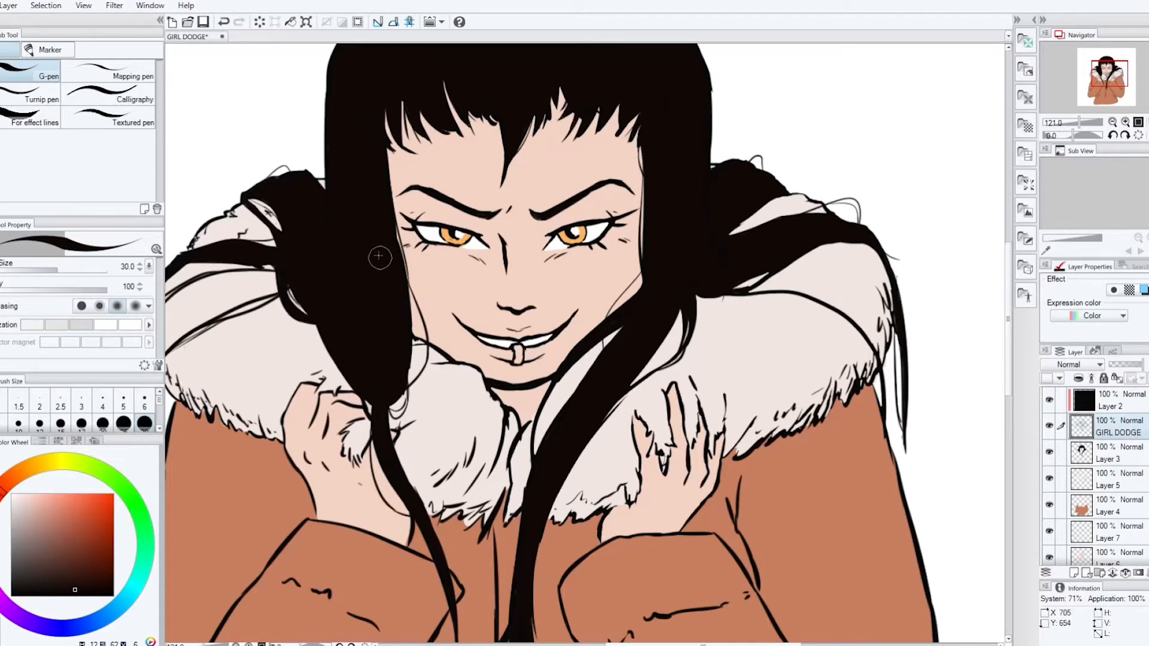
{"action": "left_click_drag", "start_coordinate": [1008, 333], "coordinate": [1012, 315]}
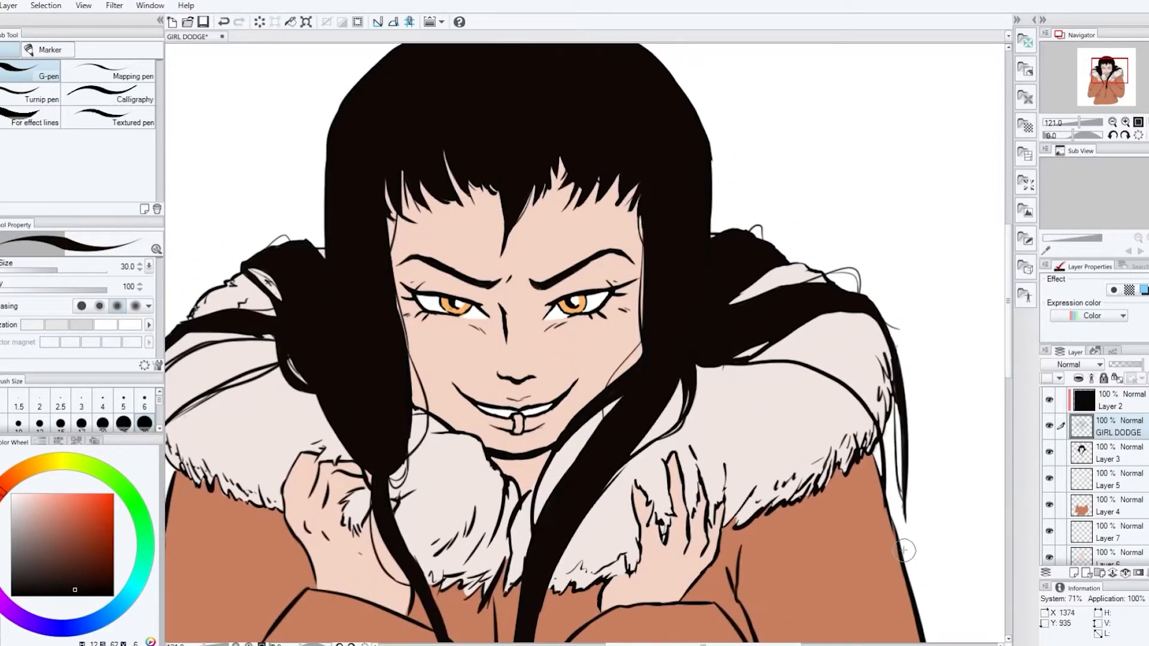
Add a layer clipped to the skin layer and begin shading the face in darker tan with the Stronger airbrush
{"action": "left_click", "coordinate": [1114, 558]}
{"action": "left_click", "coordinate": [1073, 572]}
{"action": "left_click", "coordinate": [1078, 378]}
{"action": "left_click", "coordinate": [585, 343], "text": "alt"}
{"action": "key", "text": "b"}
{"action": "key", "text": "b"}
{"action": "left_click_drag", "start_coordinate": [589, 276], "coordinate": [608, 319]}
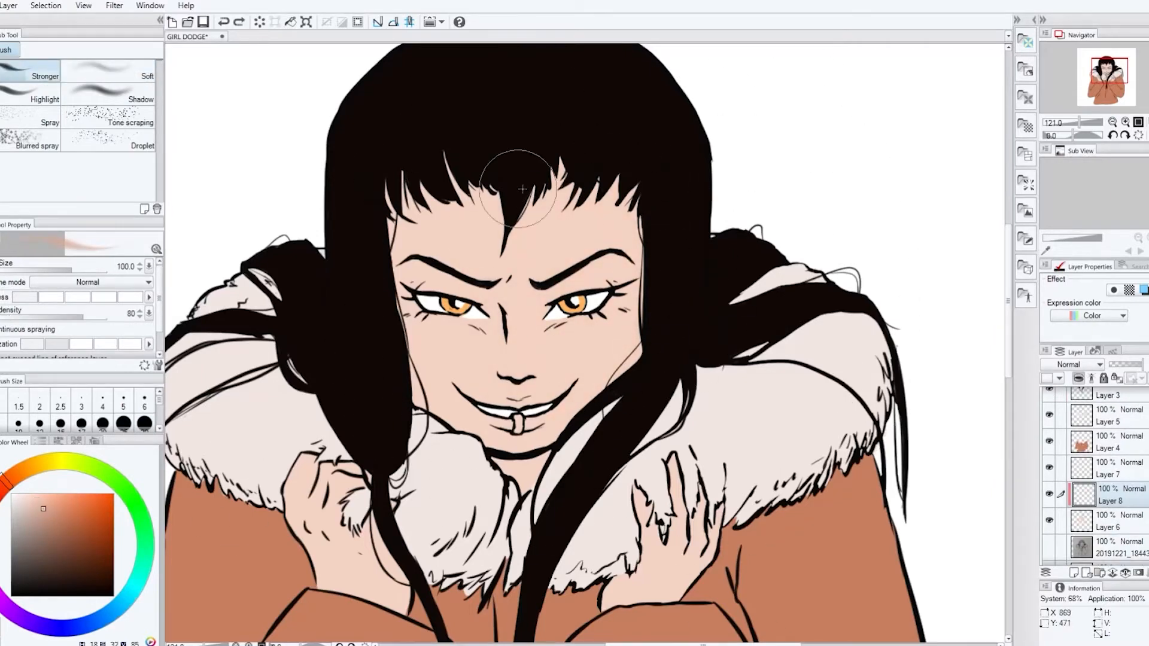
Airbrush soft tan shading down the forehead, nose and cheeks with brush sizes from 200 to 170
{"action": "key", "text": "bracketright"}
{"action": "key", "text": "bracketright"}
{"action": "key", "text": "bracketright"}
{"action": "key", "text": "bracketright"}
{"action": "left_click_drag", "start_coordinate": [526, 239], "coordinate": [526, 383]}
{"action": "left_click_drag", "start_coordinate": [467, 174], "coordinate": [464, 382]}
{"action": "left_click_drag", "start_coordinate": [553, 252], "coordinate": [551, 383]}
{"action": "left_click_drag", "start_coordinate": [458, 287], "coordinate": [457, 377]}
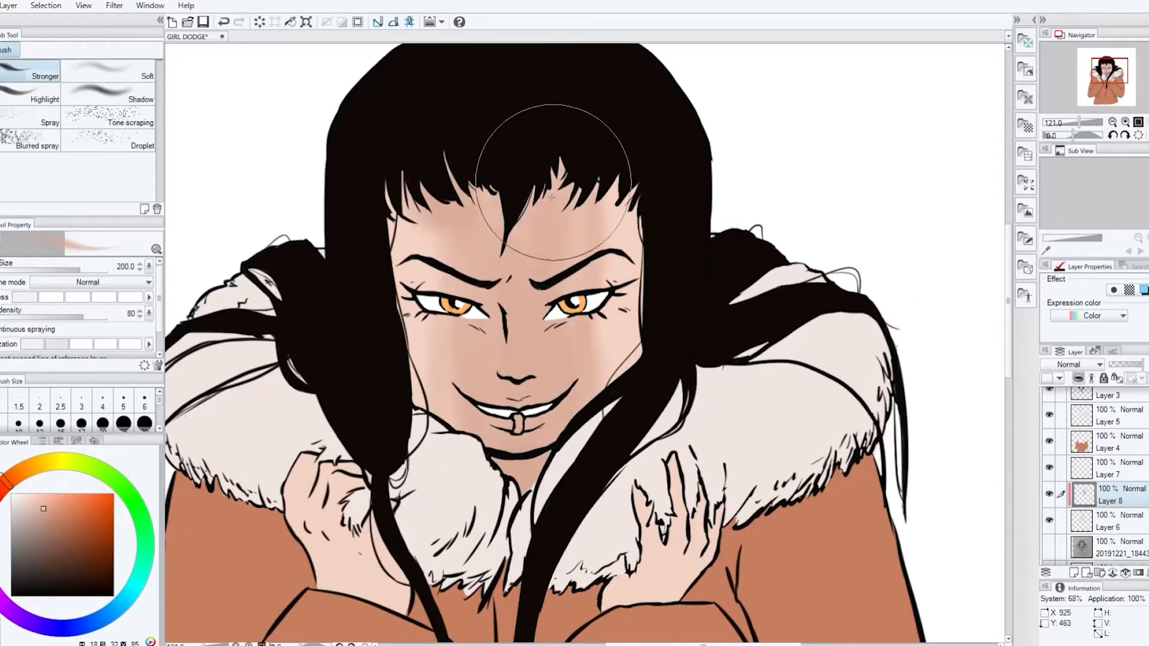
{"action": "mouse_move", "coordinate": [553, 197]}
{"action": "left_mouse_down"}
{"action": "mouse_move", "coordinate": [608, 246]}
{"action": "mouse_move", "coordinate": [589, 353]}
{"action": "left_mouse_up"}
{"action": "left_click", "coordinate": [443, 335], "text": "alt"}
{"action": "key", "text": "bracketleft"}
{"action": "left_click_drag", "start_coordinate": [442, 323], "coordinate": [443, 413]}
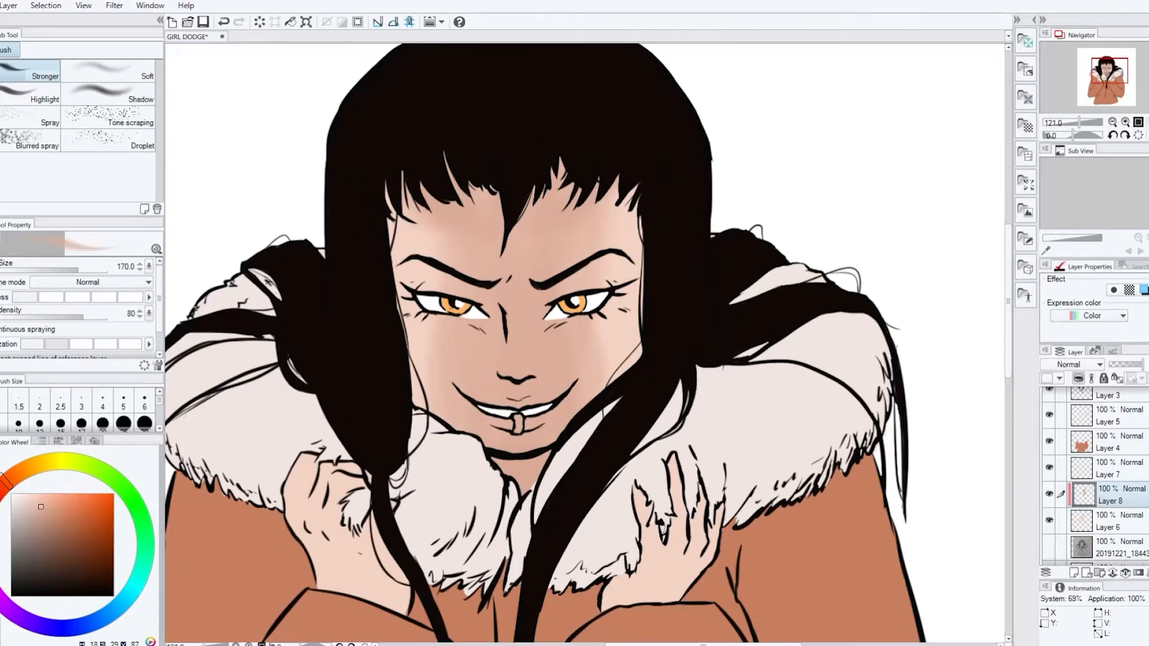
Refine the shading around the eyelids, temples and cheeks with smaller airbrush sizes between 40 and 70
{"action": "key", "text": "bracketleft"}
{"action": "key", "text": "bracketleft"}
{"action": "key", "text": "bracketleft"}
{"action": "key", "text": "bracketleft"}
{"action": "key", "text": "bracketleft"}
{"action": "key", "text": "bracketleft"}
{"action": "key", "text": "bracketleft"}
{"action": "key", "text": "bracketleft"}
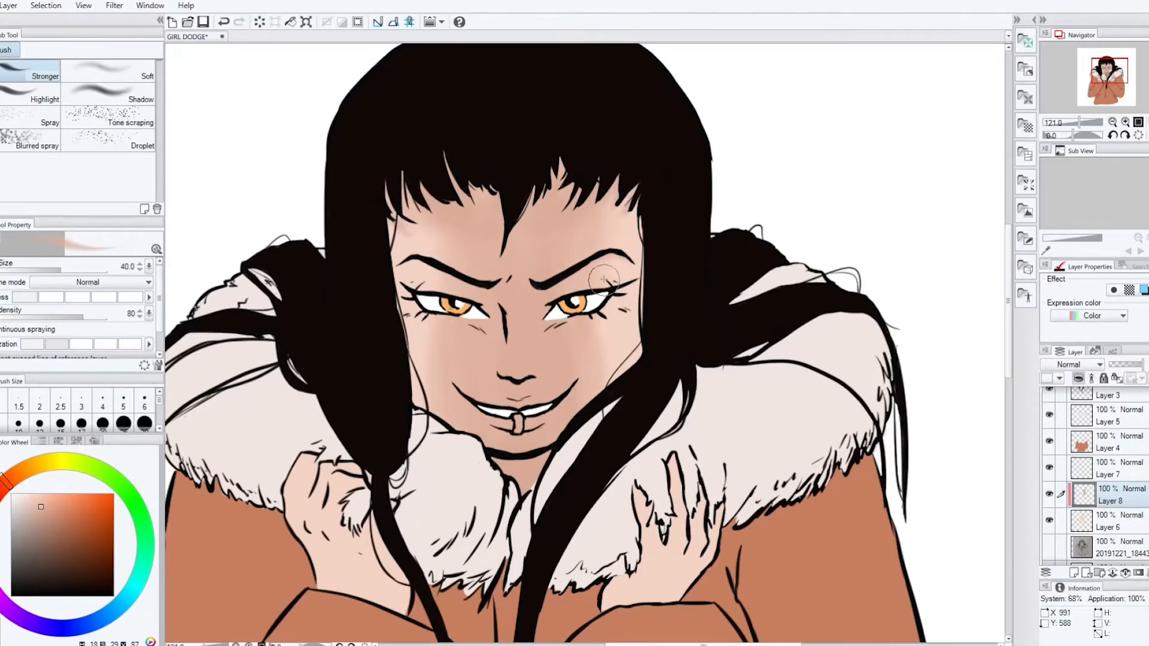
{"action": "key", "text": "bracketright"}
{"action": "key", "text": "bracketright"}
{"action": "key", "text": "bracketright"}
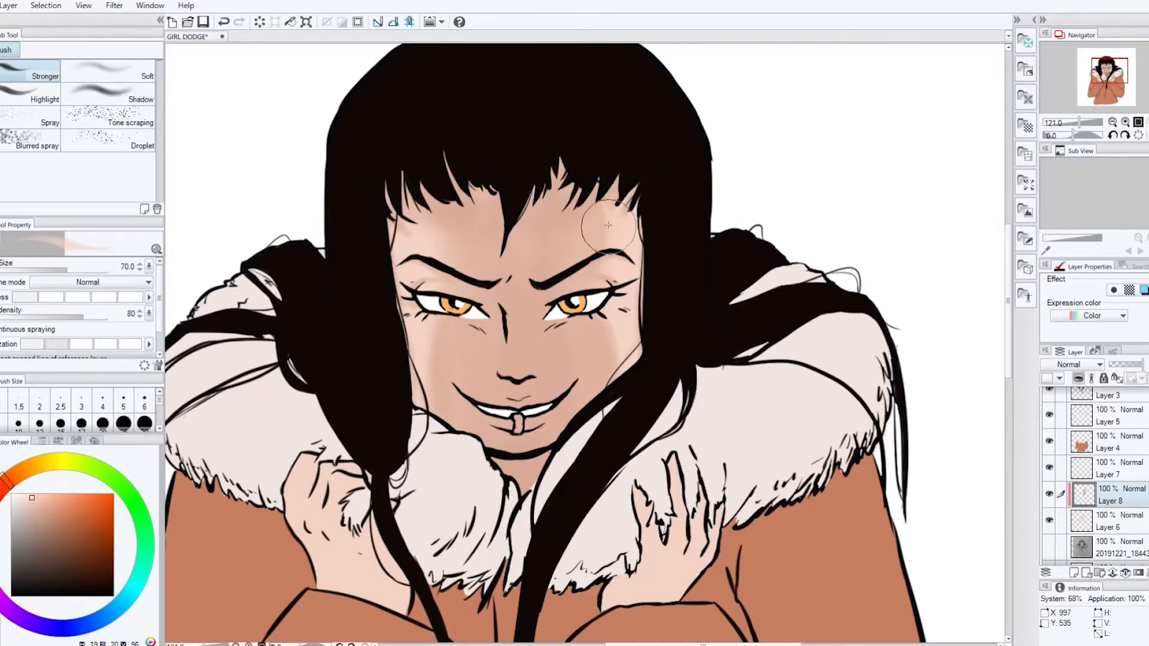
{"action": "key", "text": "bracketleft"}
{"action": "key", "text": "bracketleft"}
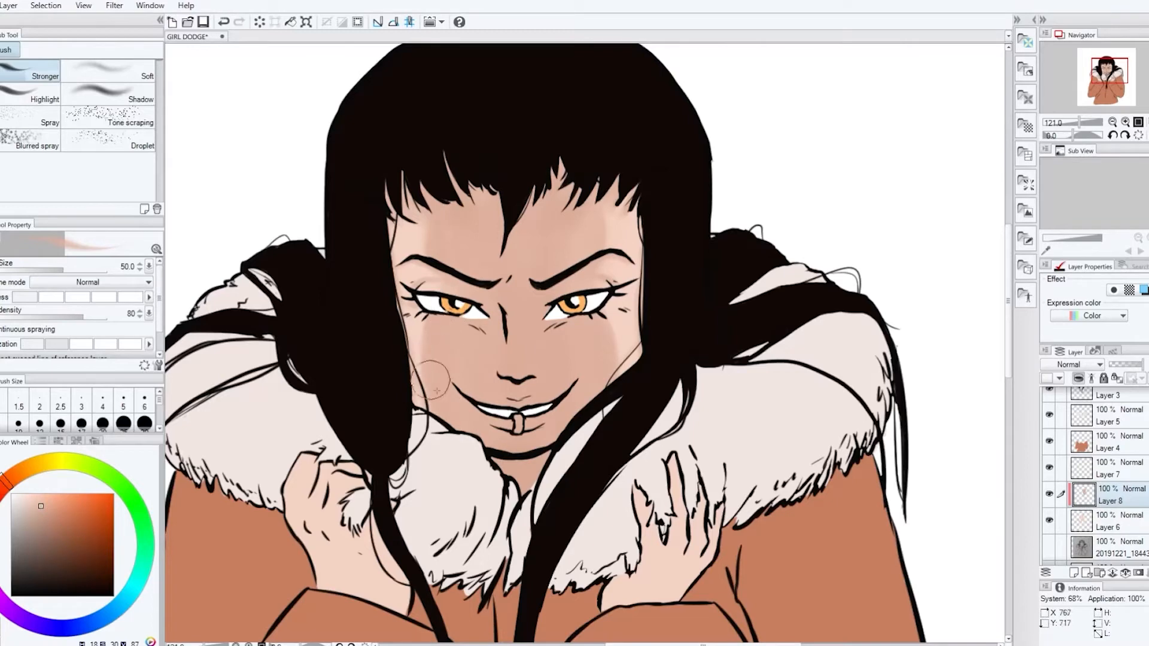
{"action": "left_click", "coordinate": [589, 280], "text": "alt"}
Airbrush tan shading and lighter peach highlights over the nose and the area around it
{"action": "left_click_drag", "start_coordinate": [506, 356], "coordinate": [504, 372]}
{"action": "left_click_drag", "start_coordinate": [534, 344], "coordinate": [534, 368]}
{"action": "key", "text": "bracketright"}
{"action": "key", "text": "bracketright"}
{"action": "key", "text": "bracketright"}
{"action": "key", "text": "bracketright"}
{"action": "key", "text": "bracketright"}
{"action": "left_click", "coordinate": [531, 354], "text": "alt"}
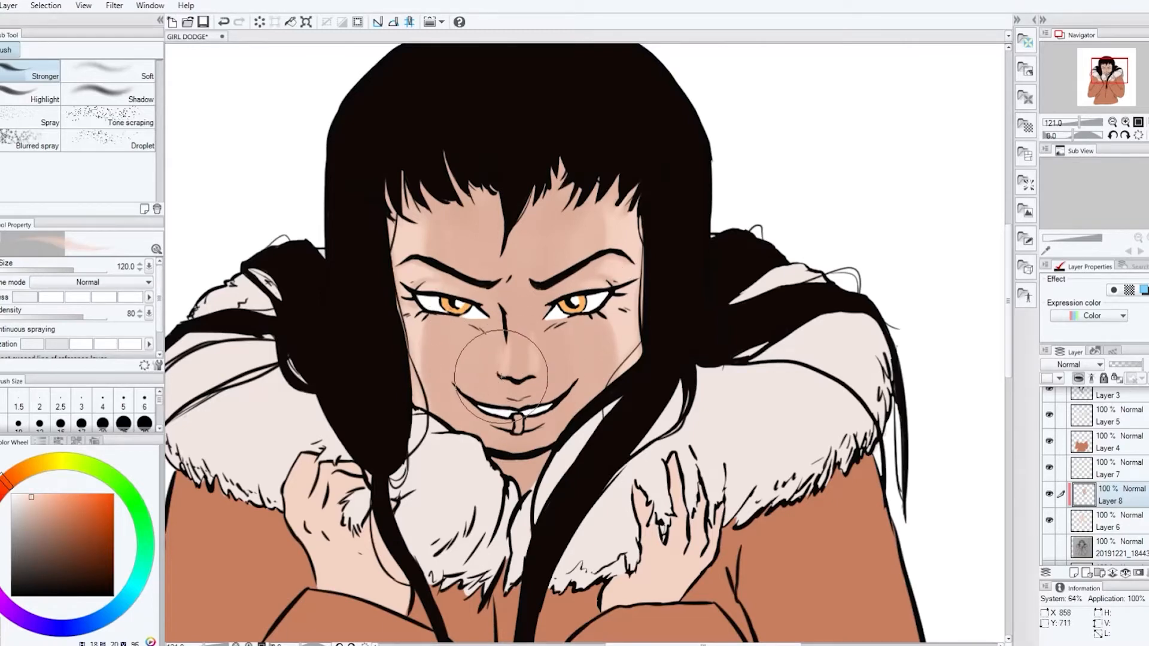
{"action": "key", "text": "bracketright"}
{"action": "key", "text": "bracketright"}
{"action": "key", "text": "bracketright"}
{"action": "key", "text": "bracketright"}
{"action": "key", "text": "bracketleft"}
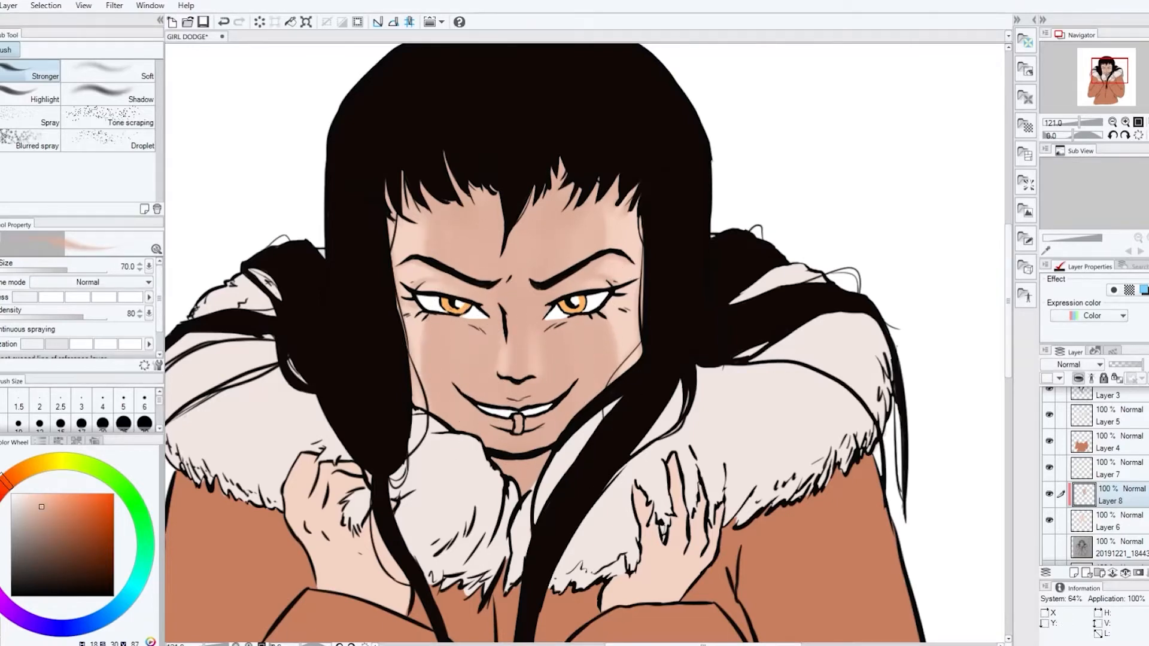
Airbrush soft tan shading onto the left wrist on the clipped shading layer
{"action": "key", "text": "bracketleft"}
{"action": "key", "text": "bracketleft"}
{"action": "key", "text": "bracketleft"}
{"action": "key", "text": "bracketleft"}
{"action": "key", "text": "bracketleft"}
{"action": "key", "text": "bracketleft"}
{"action": "key", "text": "bracketleft"}
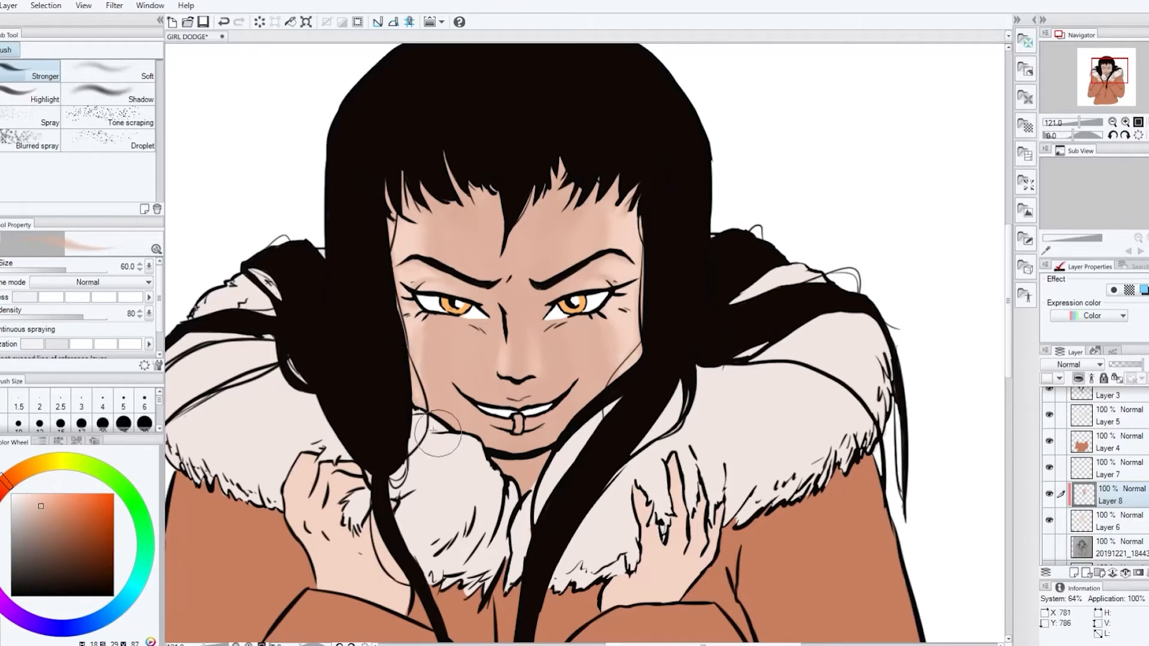
{"action": "left_click_drag", "start_coordinate": [411, 589], "coordinate": [396, 605]}
{"action": "left_click_drag", "start_coordinate": [385, 561], "coordinate": [368, 556]}
Shade the right wrist, the right fingers and the left hand's knuckles in tan with the airbrush at size 60
{"action": "key", "text": "bracketleft"}
{"action": "key", "text": "bracketleft"}
{"action": "left_click_drag", "start_coordinate": [617, 592], "coordinate": [633, 575]}
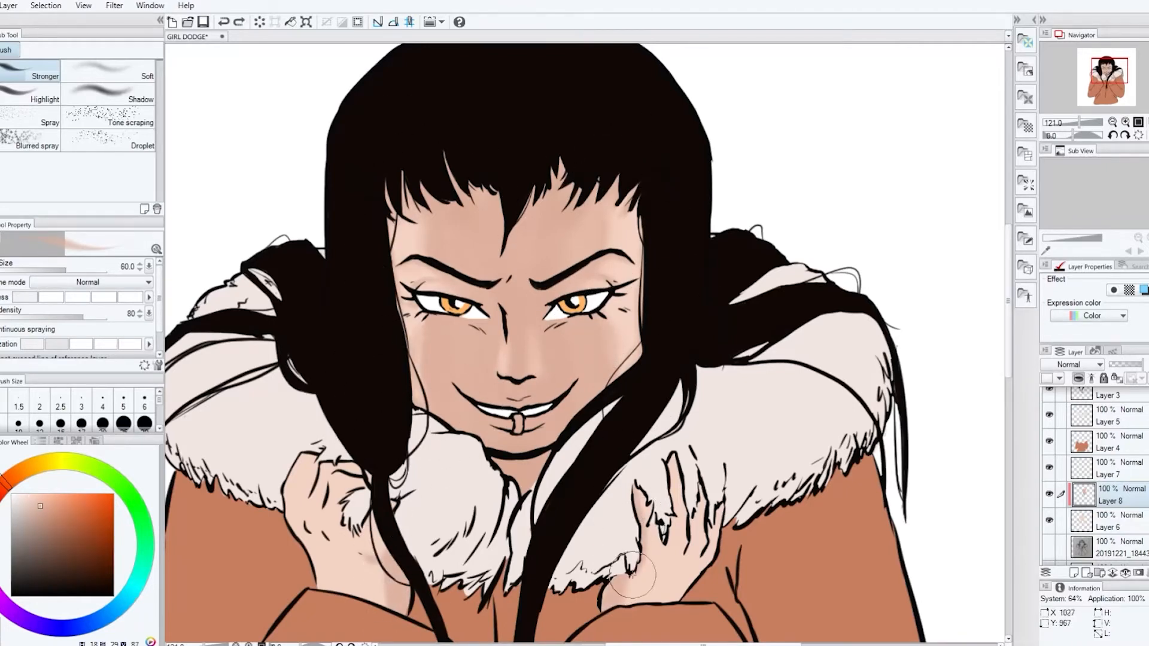
{"action": "left_click_drag", "start_coordinate": [697, 485], "coordinate": [699, 520]}
{"action": "left_click_drag", "start_coordinate": [658, 556], "coordinate": [643, 584]}
{"action": "left_click_drag", "start_coordinate": [325, 499], "coordinate": [300, 488]}
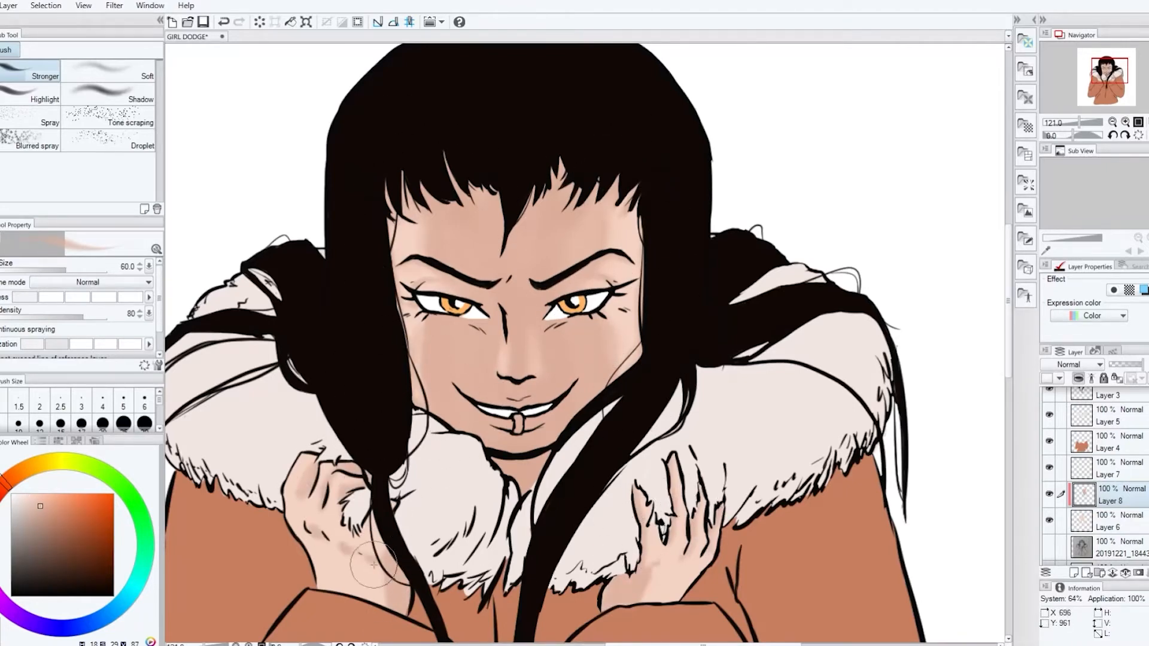
{"action": "mouse_move", "coordinate": [372, 564]}
{"action": "left_mouse_down"}
{"action": "mouse_move", "coordinate": [378, 521]}
{"action": "mouse_move", "coordinate": [363, 576]}
{"action": "mouse_move", "coordinate": [340, 529]}
{"action": "left_mouse_up"}
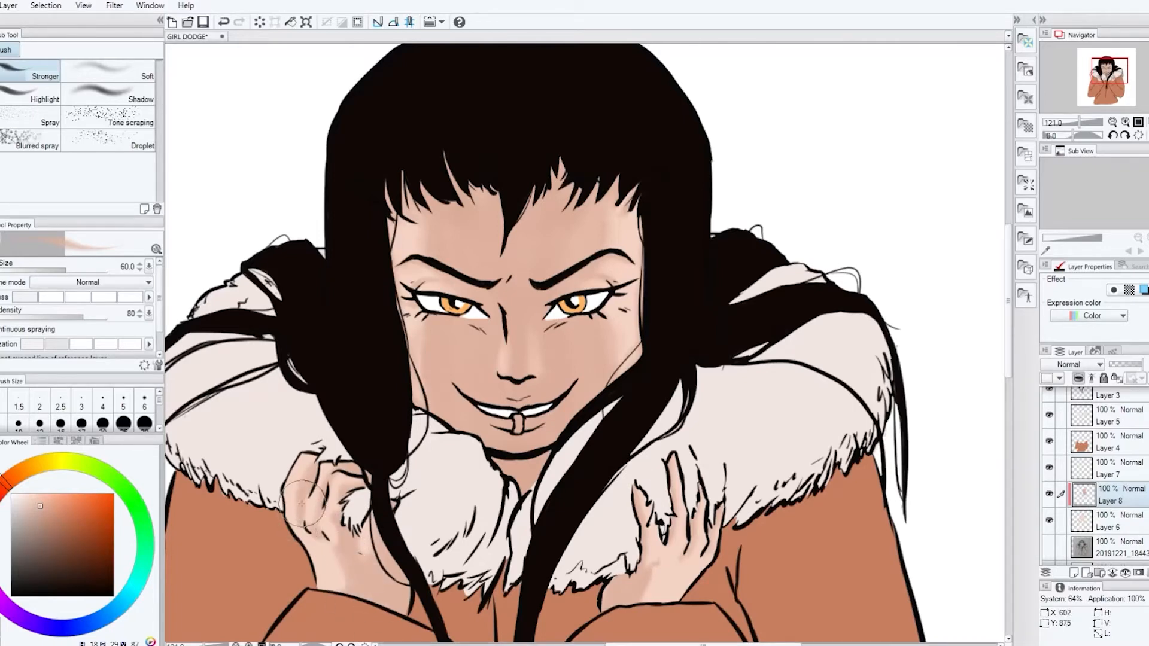
{"action": "left_click_drag", "start_coordinate": [650, 591], "coordinate": [647, 551]}
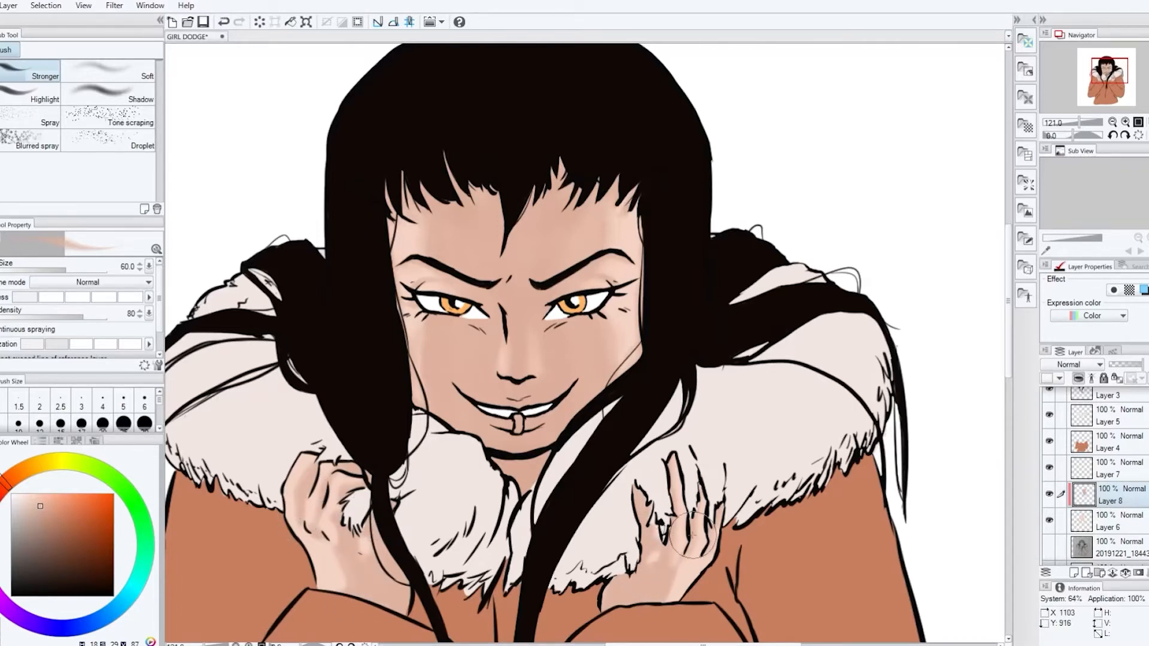
Soften the shading on both hands with a lighter peach airbrush at size 150
{"action": "left_click", "coordinate": [329, 556], "text": "alt"}
{"action": "key", "text": "bracketright"}
{"action": "key", "text": "bracketright"}
{"action": "key", "text": "bracketright"}
{"action": "key", "text": "bracketright"}
{"action": "key", "text": "bracketright"}
{"action": "mouse_move", "coordinate": [339, 534]}
{"action": "left_mouse_down"}
{"action": "mouse_move", "coordinate": [362, 607]}
{"action": "mouse_move", "coordinate": [350, 554]}
{"action": "left_mouse_up"}
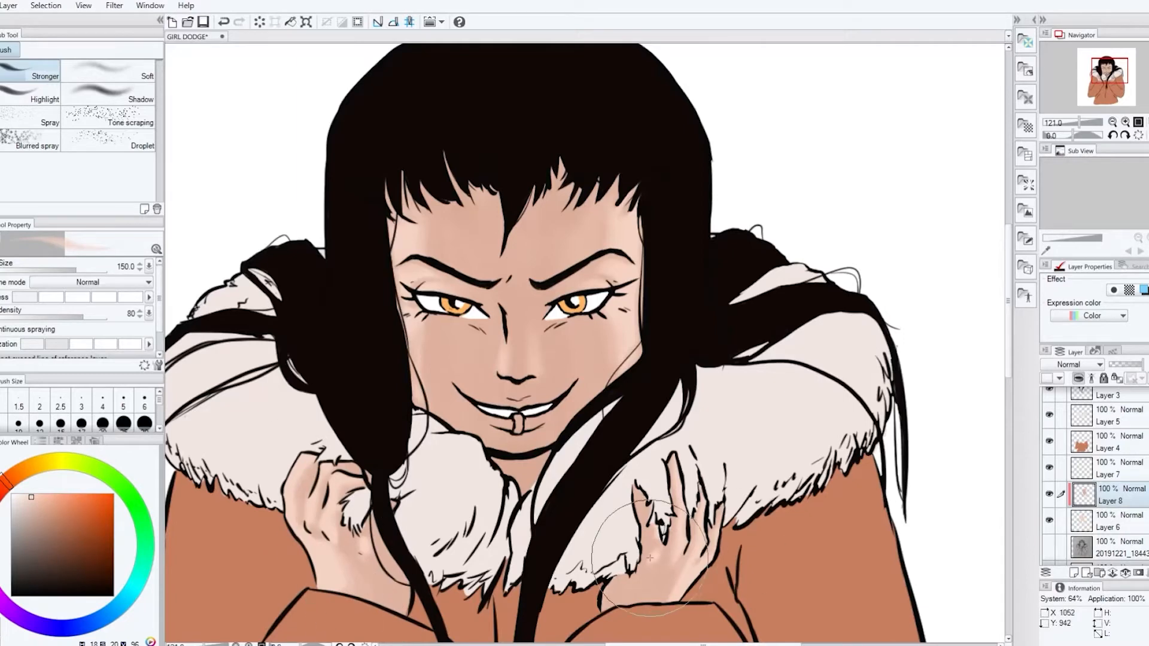
{"action": "left_click_drag", "start_coordinate": [650, 557], "coordinate": [688, 528]}
{"action": "left_click", "coordinate": [647, 560], "text": "alt"}
Deepen the tan shading on the right hand and add pale peach highlights to the fingers of both hands
{"action": "scroll", "coordinate": [658, 544], "scroll_direction": "up", "scroll_amount": 1}
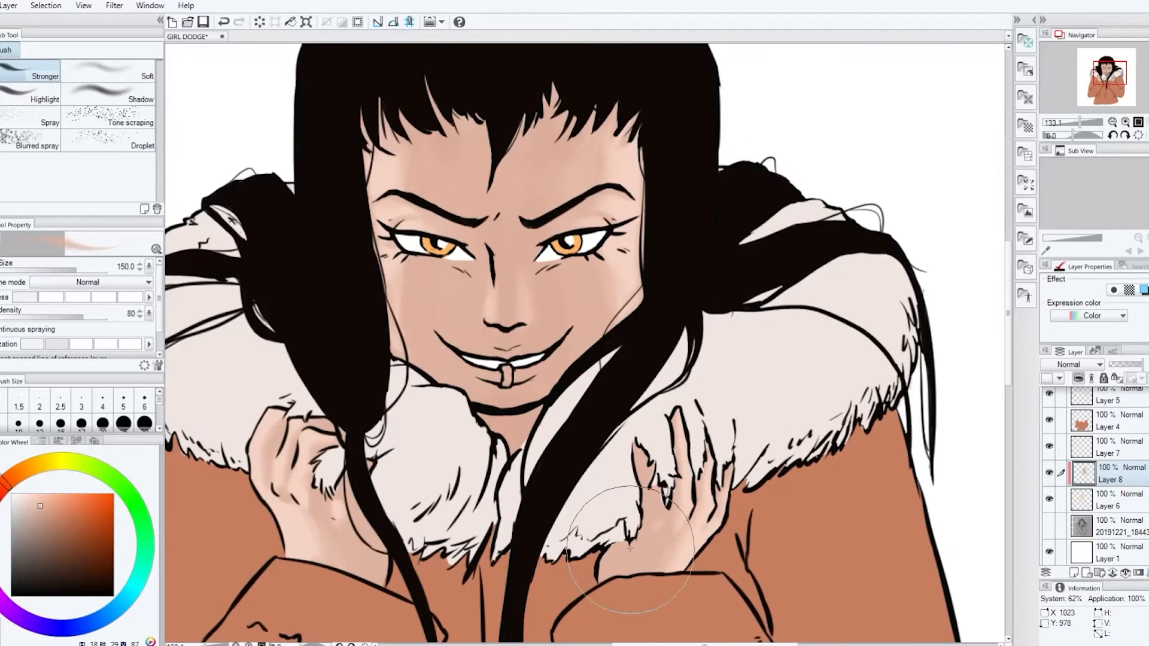
{"action": "mouse_move", "coordinate": [699, 515]}
{"action": "left_mouse_down"}
{"action": "mouse_move", "coordinate": [670, 523]}
{"action": "mouse_move", "coordinate": [692, 597]}
{"action": "left_mouse_up"}
{"action": "left_click", "coordinate": [383, 171], "text": "alt"}
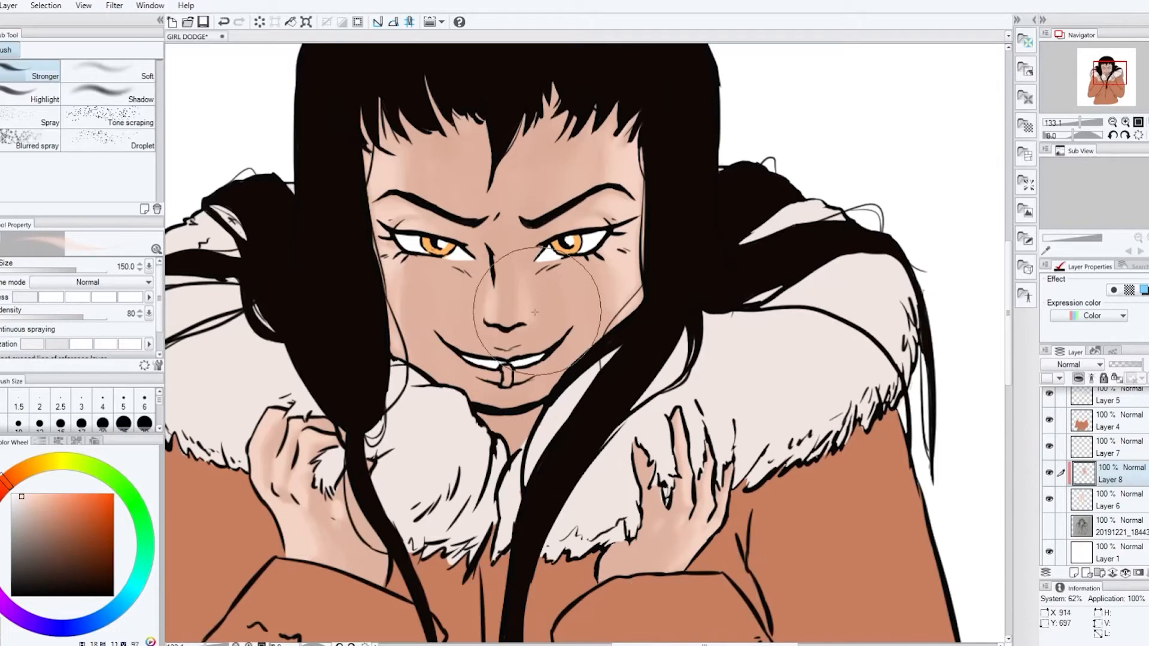
{"action": "left_click_drag", "start_coordinate": [689, 491], "coordinate": [685, 509]}
{"action": "left_click_drag", "start_coordinate": [282, 492], "coordinate": [285, 466]}
Lighten the skin around the eyelids with a pale peach airbrush at size 100
{"action": "key", "text": "bracketleft"}
{"action": "key", "text": "bracketleft"}
{"action": "key", "text": "bracketleft"}
{"action": "key", "text": "bracketleft"}
{"action": "key", "text": "bracketleft"}
{"action": "key", "text": "bracketleft"}
{"action": "key", "text": "bracketright"}
{"action": "key", "text": "bracketright"}
{"action": "key", "text": "bracketright"}
{"action": "key", "text": "bracketright"}
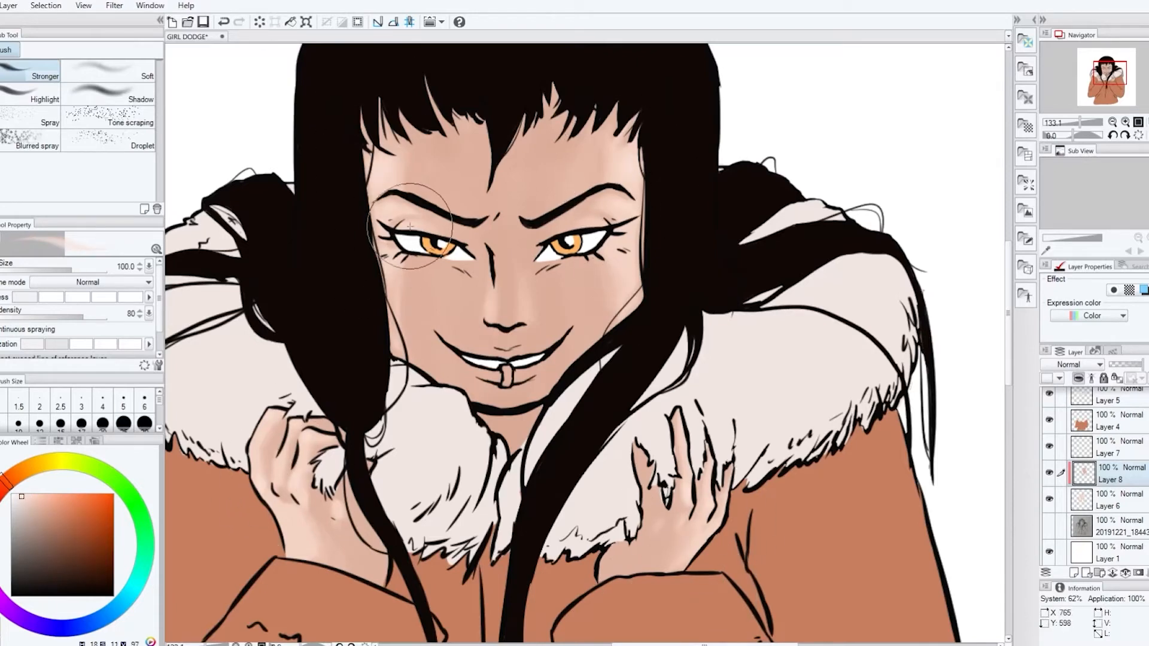
Add a layer above the skin shading and paint the lower and upper lips orange with the G-pen at size 30
{"action": "scroll", "coordinate": [395, 488], "scroll_direction": "down", "scroll_amount": 8}
{"action": "scroll", "coordinate": [386, 505], "scroll_direction": "up", "scroll_amount": 5}
{"action": "key", "text": "ctrl+shift+n"}
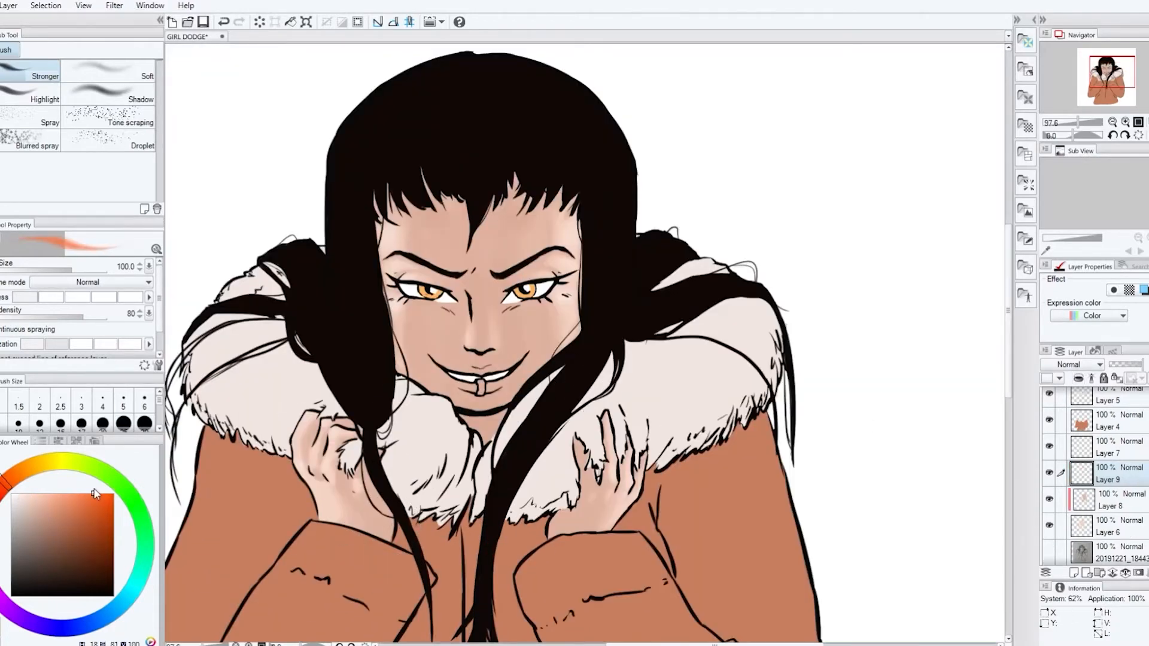
{"action": "key", "text": "p"}
{"action": "left_click_drag", "start_coordinate": [466, 388], "coordinate": [499, 382]}
{"action": "scroll", "coordinate": [479, 386], "scroll_direction": "up", "scroll_amount": 4}
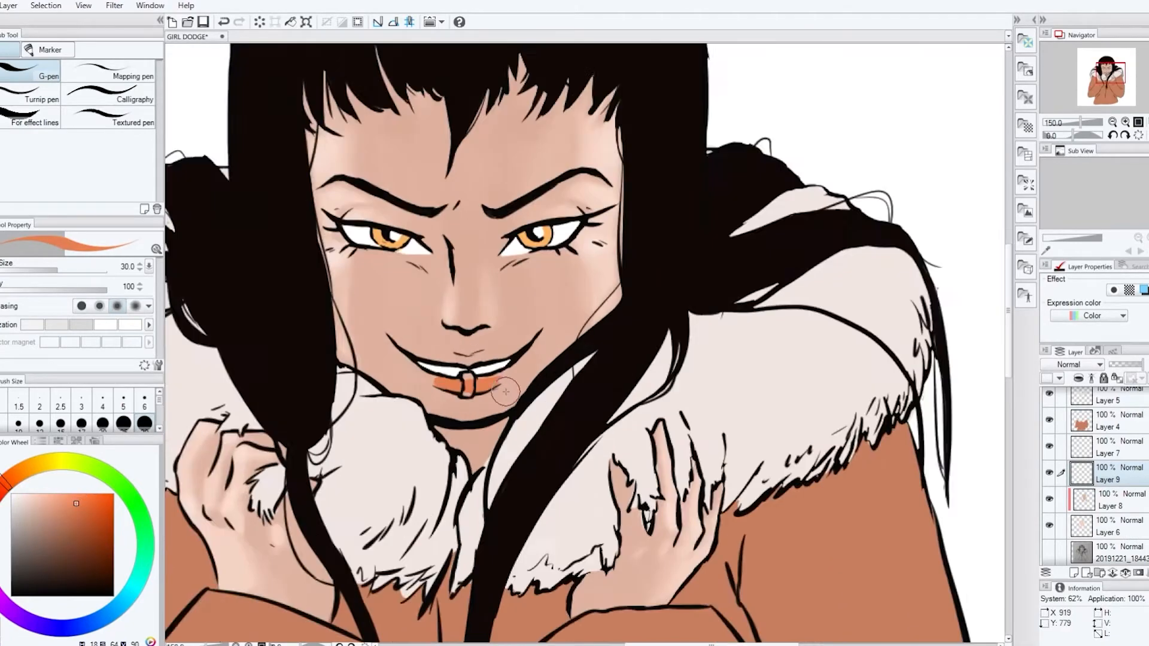
{"action": "left_click_drag", "start_coordinate": [438, 342], "coordinate": [477, 339]}
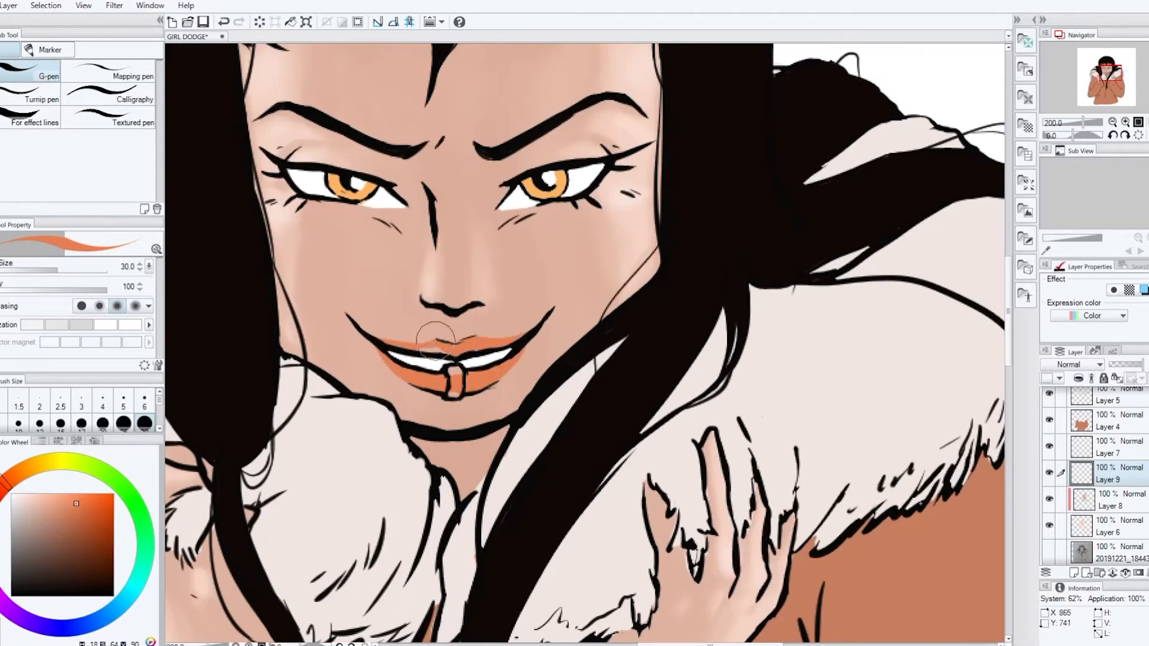
{"action": "scroll", "coordinate": [475, 440], "scroll_direction": "down", "scroll_amount": 4}
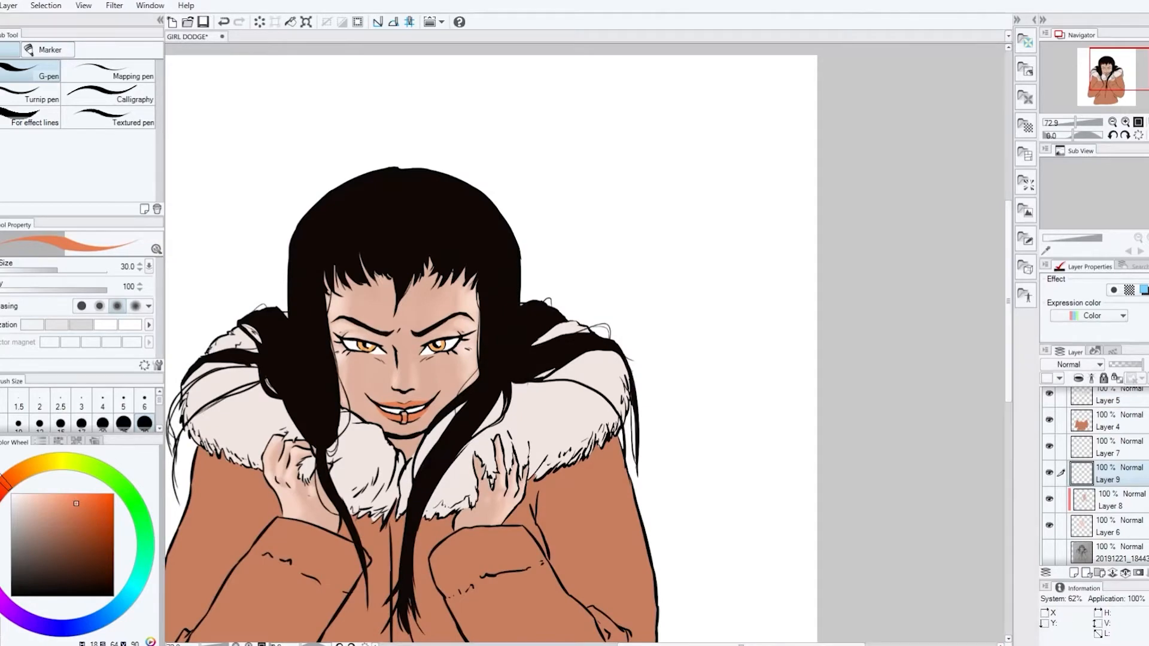
{"action": "scroll", "coordinate": [418, 466], "scroll_direction": "up", "scroll_amount": 3}
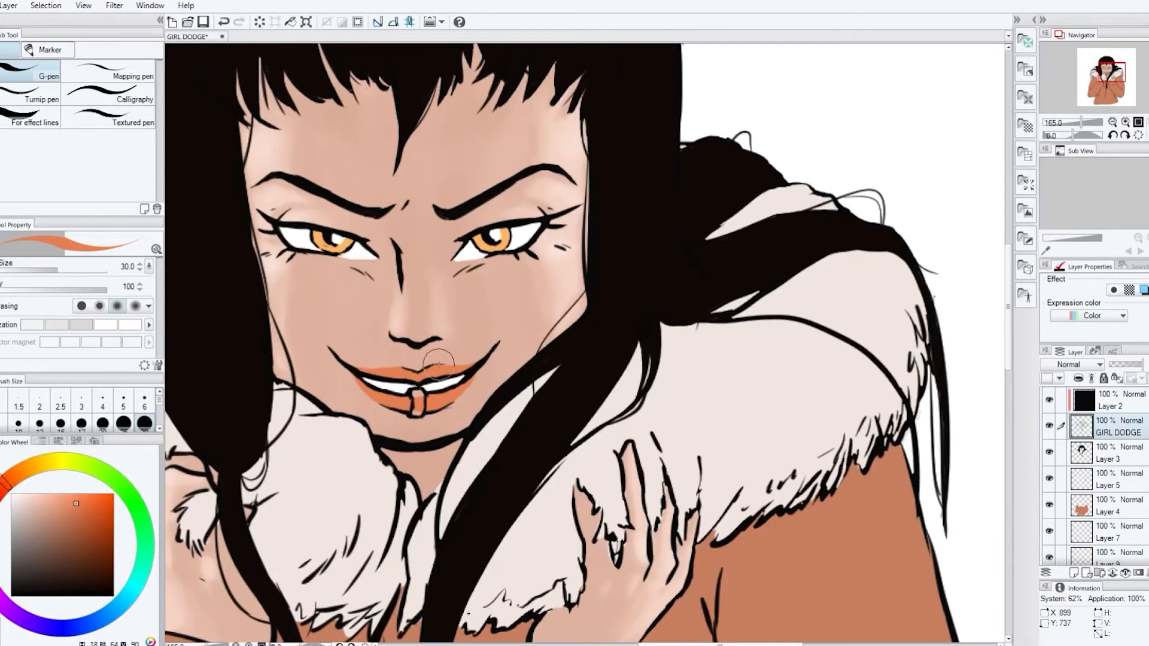
Shift the lips to a softer red and tint the face with a reddish Soft airbrush at size 70
{"action": "scroll", "coordinate": [382, 376], "scroll_direction": "down", "scroll_amount": 2}
{"action": "scroll", "coordinate": [416, 344], "scroll_direction": "up", "scroll_amount": 2}
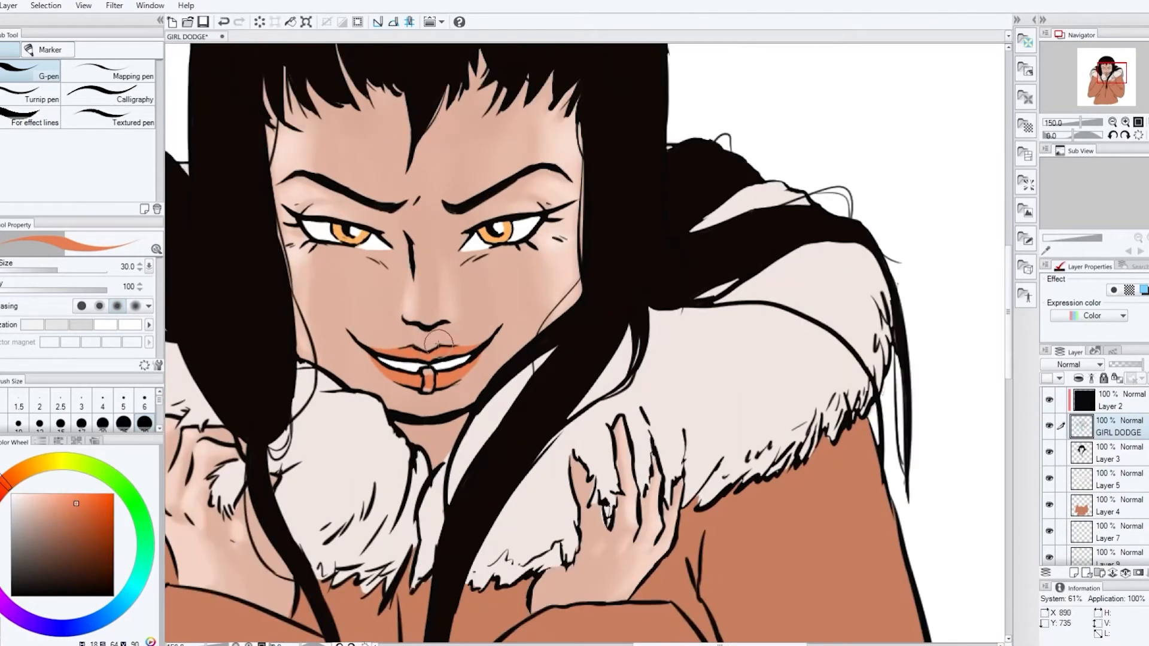
{"action": "key", "text": "e"}
{"action": "scroll", "coordinate": [457, 347], "scroll_direction": "down", "scroll_amount": 4}
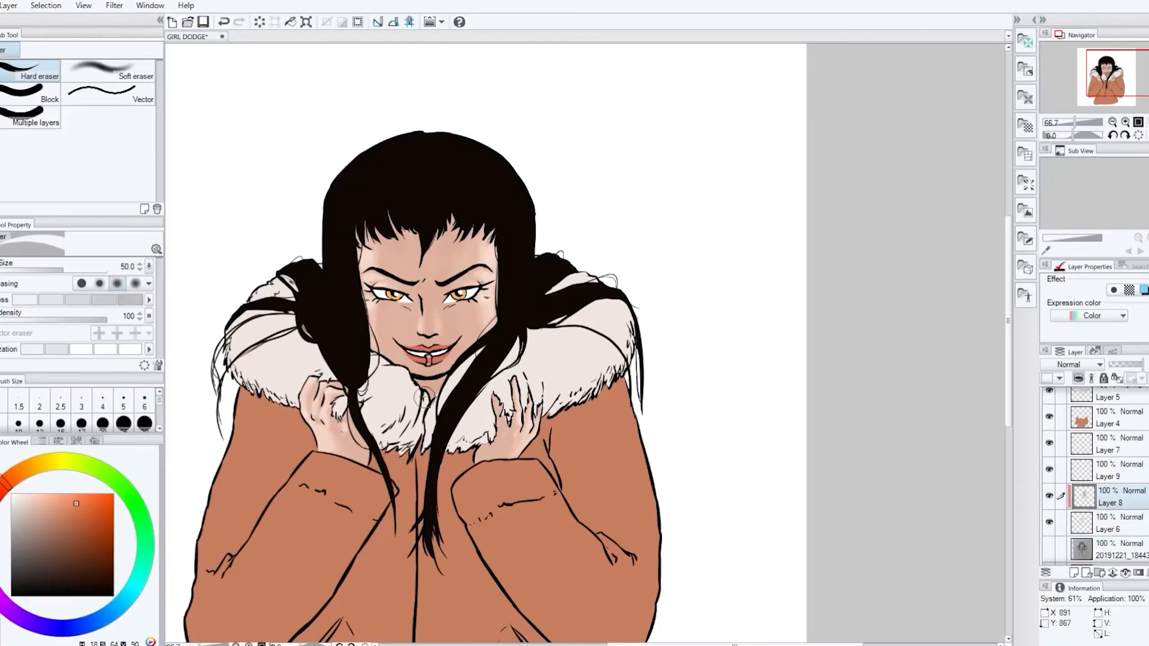
{"action": "key", "text": "b"}
{"action": "scroll", "coordinate": [400, 310], "scroll_direction": "up", "scroll_amount": 3}
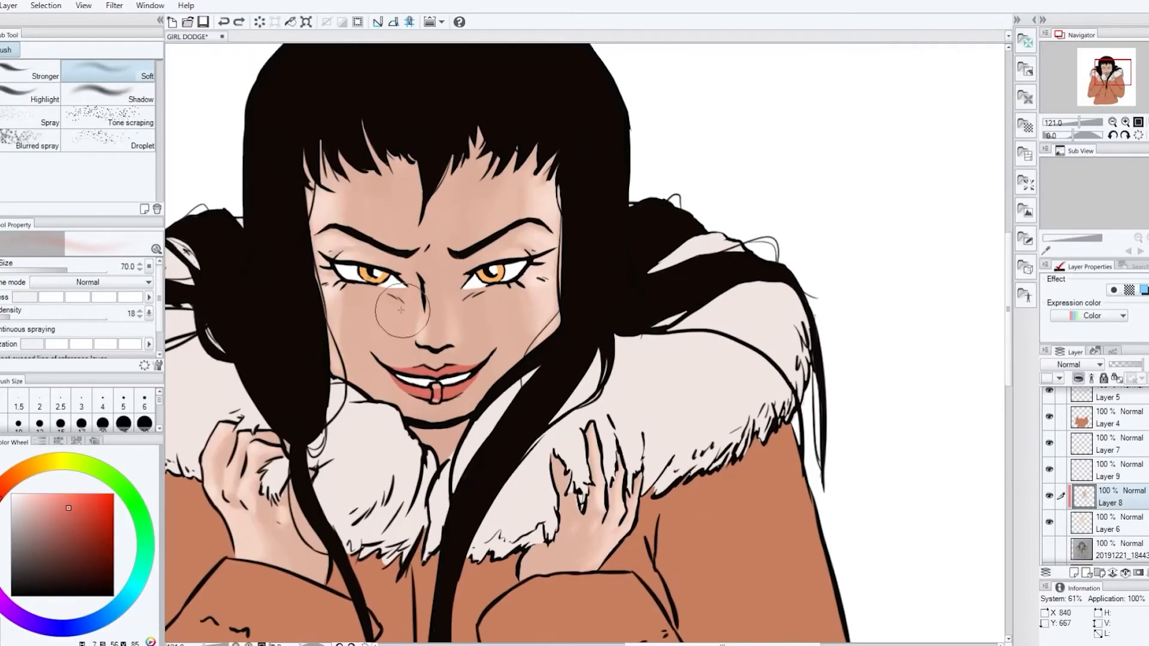
Shade the neck below the chin with a tan Stronger airbrush at size 40 on the skin shading layer
{"action": "scroll", "coordinate": [500, 419], "scroll_direction": "down", "scroll_amount": 2}
{"action": "left_click", "coordinate": [456, 442], "text": "alt"}
{"action": "left_click", "coordinate": [31, 72]}
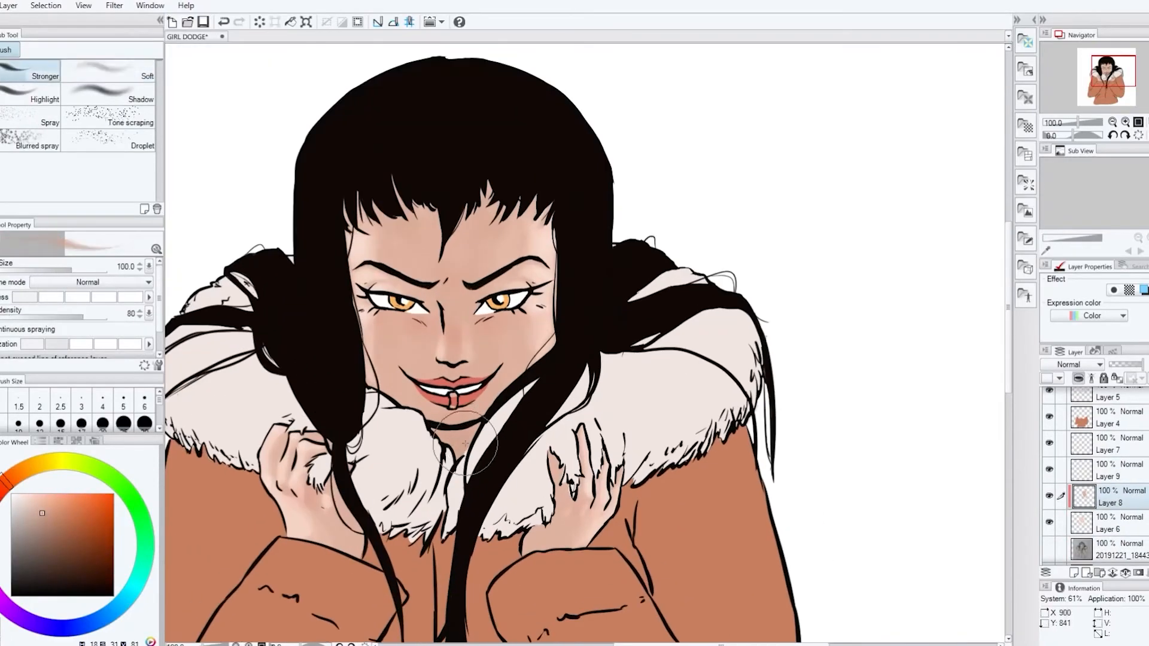
{"action": "key", "text": "["}
{"action": "key", "text": "["}
{"action": "key", "text": "["}
{"action": "key", "text": "["}
{"action": "key", "text": "["}
{"action": "left_click_drag", "start_coordinate": [464, 441], "coordinate": [443, 435]}
Rename the color layers skin, lyps, whites, dark jacket and her, and add a layer clipped to the hair
{"action": "scroll", "coordinate": [793, 410], "scroll_direction": "down", "scroll_amount": 3}
{"action": "left_click", "coordinate": [1102, 473]}
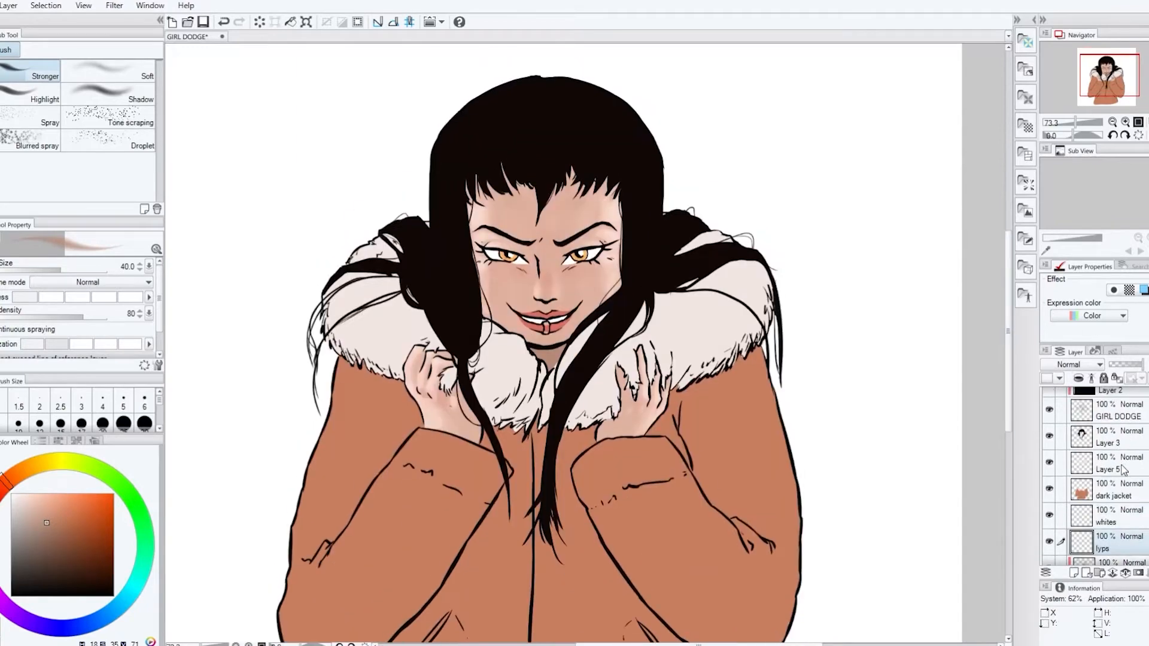
{"action": "left_click", "coordinate": [631, 175], "text": "alt"}
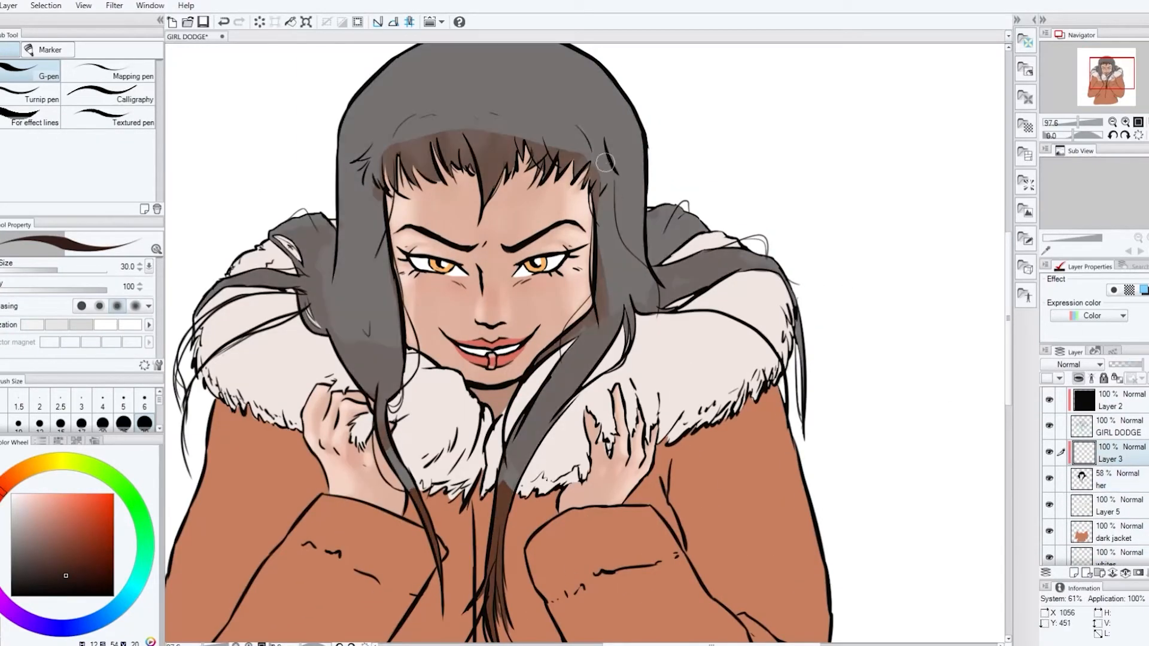
{"action": "key", "text": "ctrl+z"}
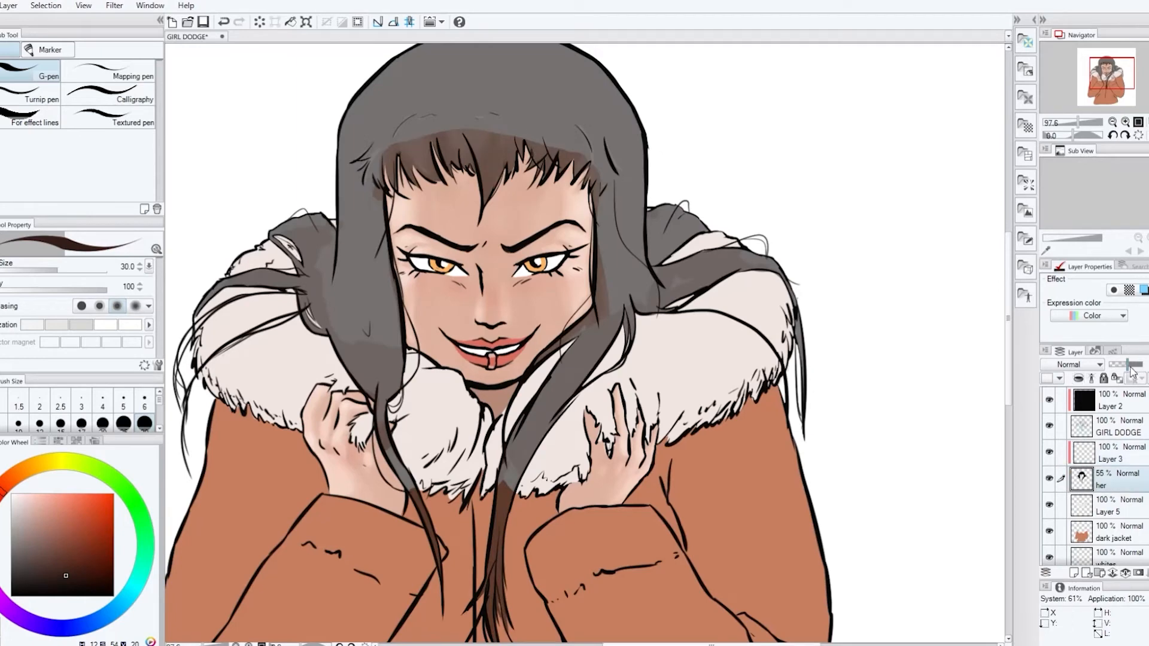
Paint grayish-brown highlights across the crown and bangs of the hair with the G-pen at size 30
{"action": "left_click", "coordinate": [39, 554]}
{"action": "left_click_drag", "start_coordinate": [616, 143], "coordinate": [636, 164]}
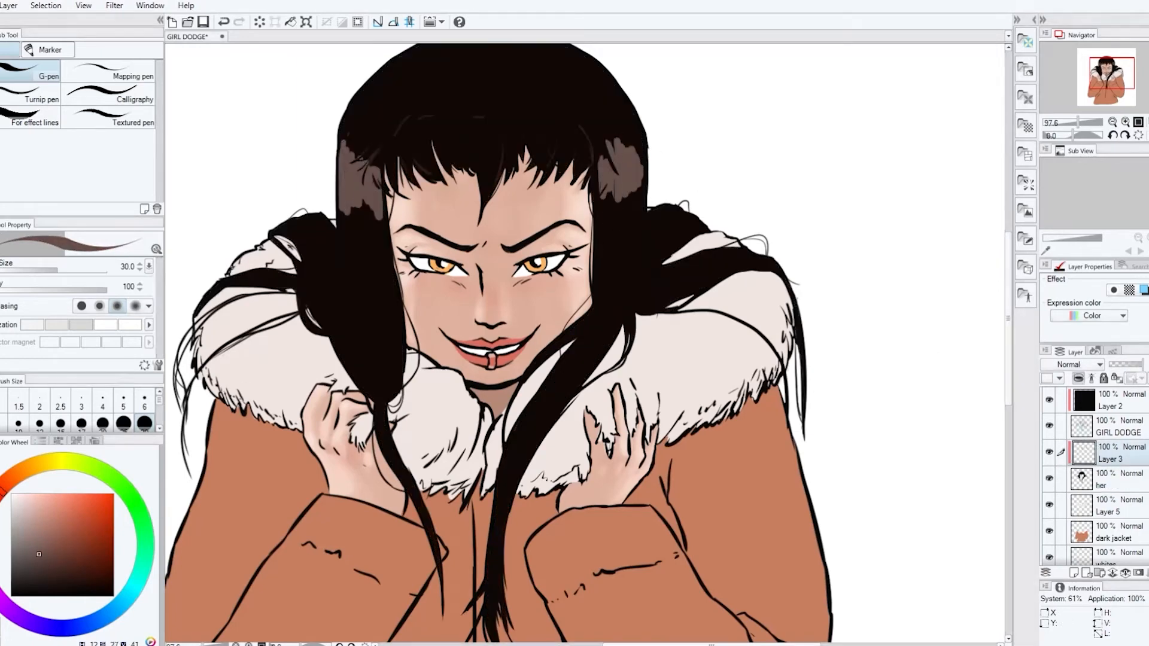
{"action": "key", "text": "ctrl+z"}
{"action": "mouse_move", "coordinate": [353, 138]}
{"action": "left_mouse_down"}
{"action": "mouse_move", "coordinate": [397, 120]}
{"action": "mouse_move", "coordinate": [635, 125]}
{"action": "mouse_move", "coordinate": [503, 134]}
{"action": "left_mouse_up"}
{"action": "left_click", "coordinate": [458, 141], "text": "alt"}
{"action": "mouse_move", "coordinate": [400, 139]}
{"action": "left_mouse_down"}
{"action": "mouse_move", "coordinate": [441, 114]}
{"action": "mouse_move", "coordinate": [568, 128]}
{"action": "mouse_move", "coordinate": [574, 108]}
{"action": "left_mouse_up"}
{"action": "left_click", "coordinate": [596, 116], "text": "alt"}
{"action": "left_click_drag", "start_coordinate": [579, 141], "coordinate": [573, 147]}
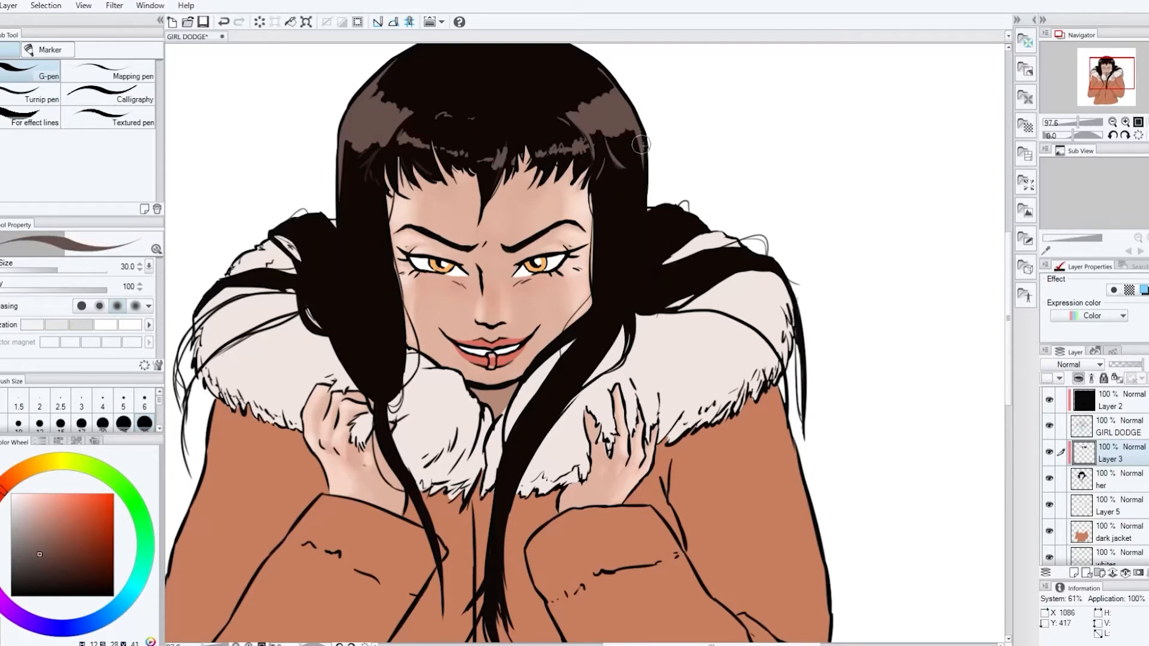
{"action": "key", "text": "ctrl+z"}
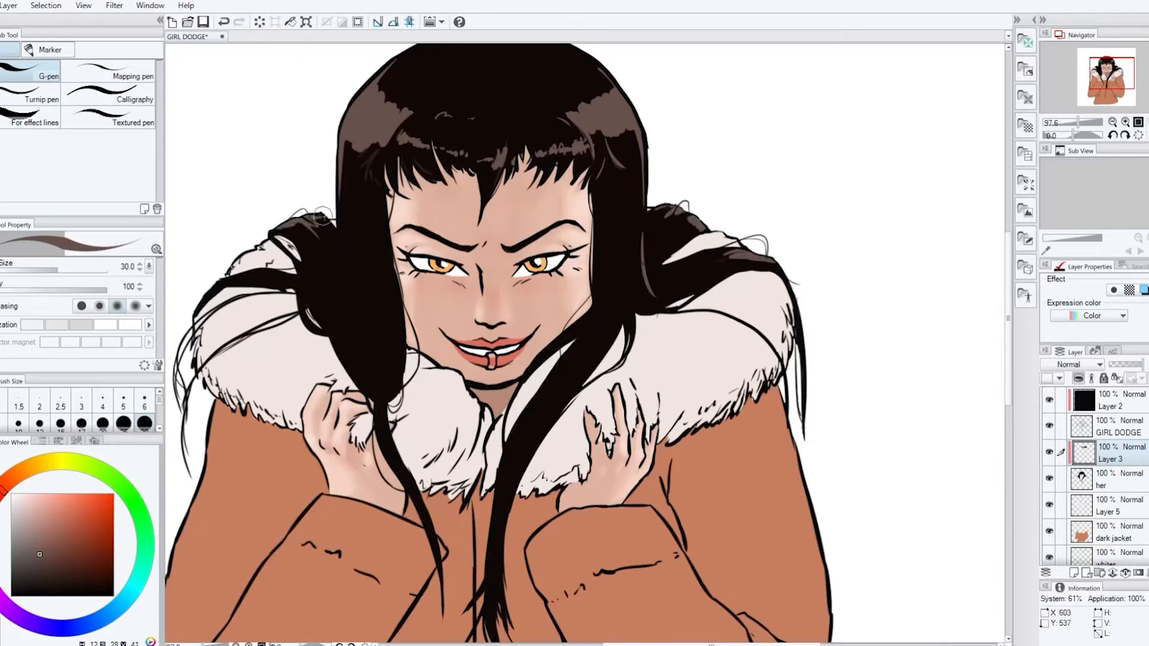
Add thin grayish-brown highlight strands to the long front locks on both sides of the face
{"action": "left_click_drag", "start_coordinate": [550, 430], "coordinate": [574, 390]}
{"action": "left_click_drag", "start_coordinate": [364, 358], "coordinate": [377, 367]}
{"action": "left_click_drag", "start_coordinate": [384, 288], "coordinate": [378, 374]}
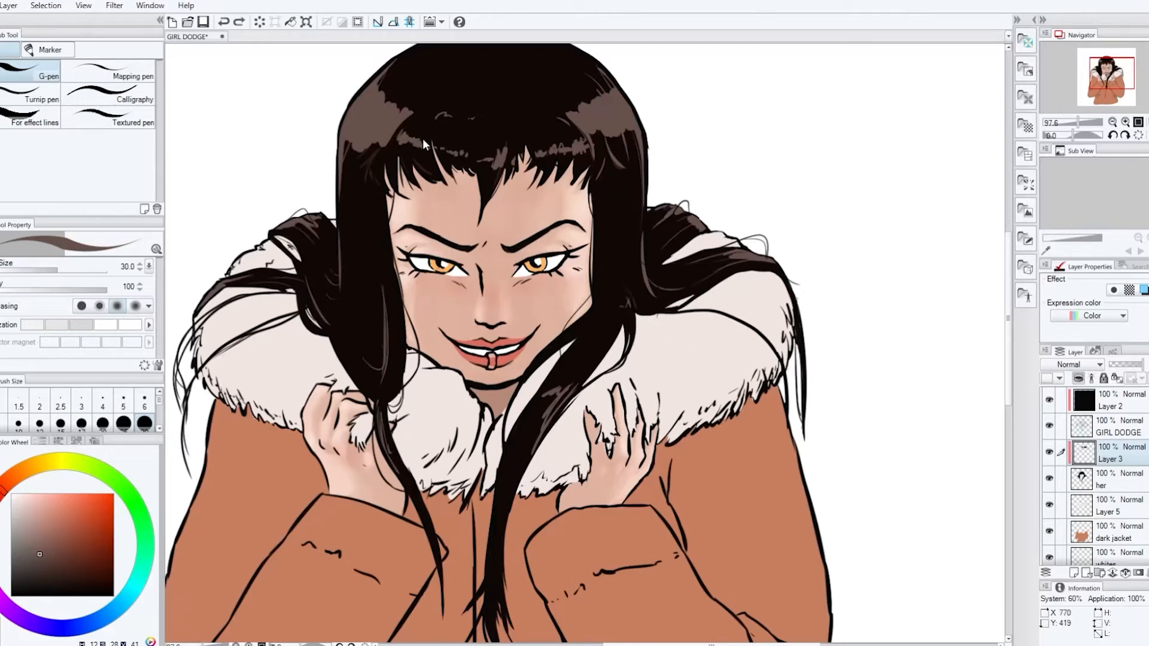
Darken and soften the hair highlights on both sides of the crown with a dark brown airbrush at size 40
{"action": "scroll", "coordinate": [407, 138], "scroll_direction": "up", "scroll_amount": 2}
{"action": "left_click", "coordinate": [372, 231], "text": "alt"}
{"action": "key", "text": "b"}
{"action": "key", "text": "period"}
{"action": "left_click_drag", "start_coordinate": [410, 161], "coordinate": [382, 192]}
{"action": "left_click", "coordinate": [1084, 453], "text": "ctrl"}
{"action": "left_click_drag", "start_coordinate": [583, 160], "coordinate": [598, 195]}
{"action": "key", "text": "ctrl+d"}
{"action": "left_click", "coordinate": [395, 175], "text": "alt"}
{"action": "key", "text": "comma"}
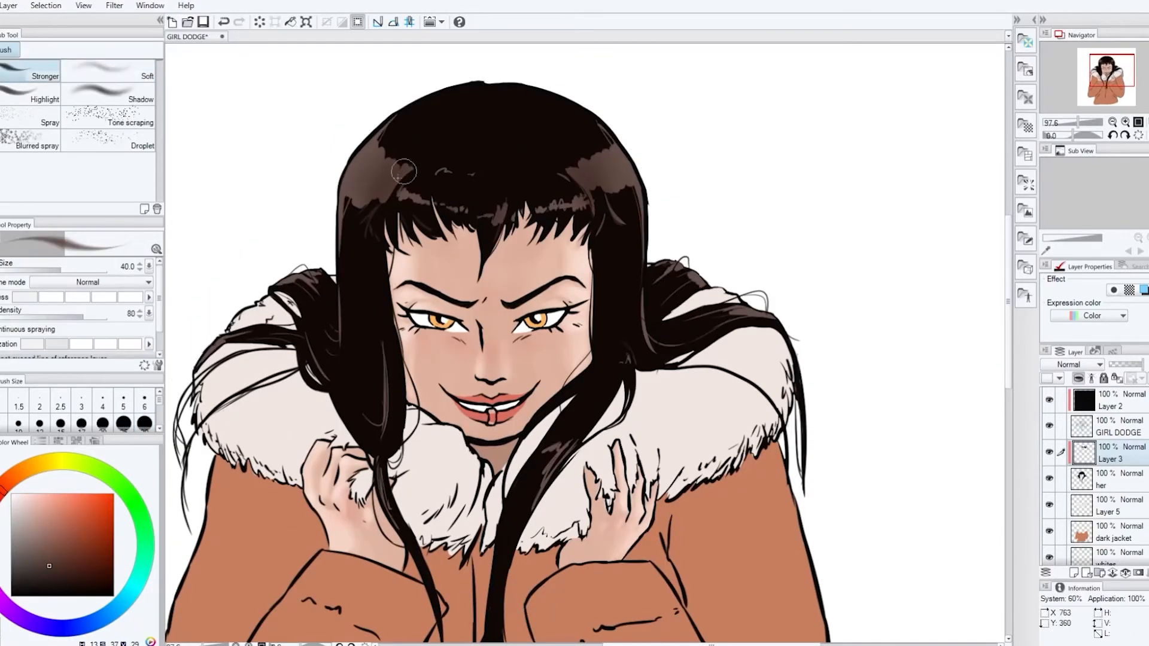
Break up the highlights in the bangs and front locks with dark brown and black G-pen strokes at size 30
{"action": "key", "text": "p"}
{"action": "scroll", "coordinate": [566, 302], "scroll_direction": "down", "scroll_amount": 2}
{"action": "left_click", "coordinate": [564, 302], "text": "alt"}
{"action": "left_click_drag", "start_coordinate": [508, 401], "coordinate": [496, 472]}
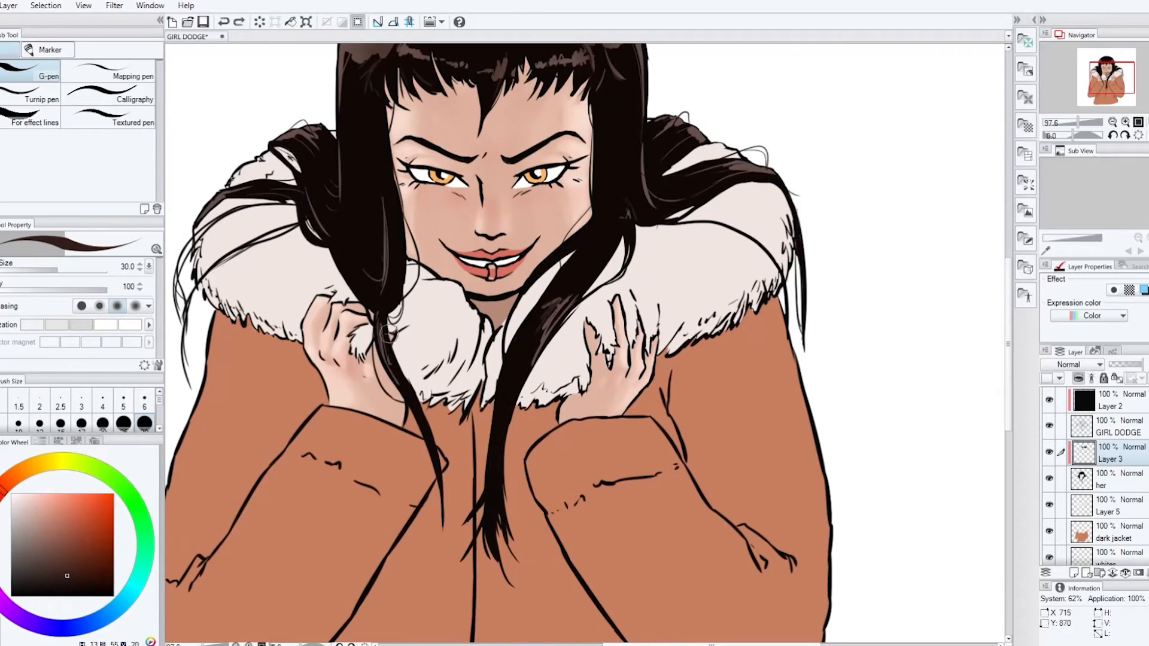
{"action": "key", "text": "ctrl+z"}
{"action": "scroll", "coordinate": [600, 218], "scroll_direction": "up", "scroll_amount": 2}
{"action": "left_click", "coordinate": [572, 168], "text": "alt"}
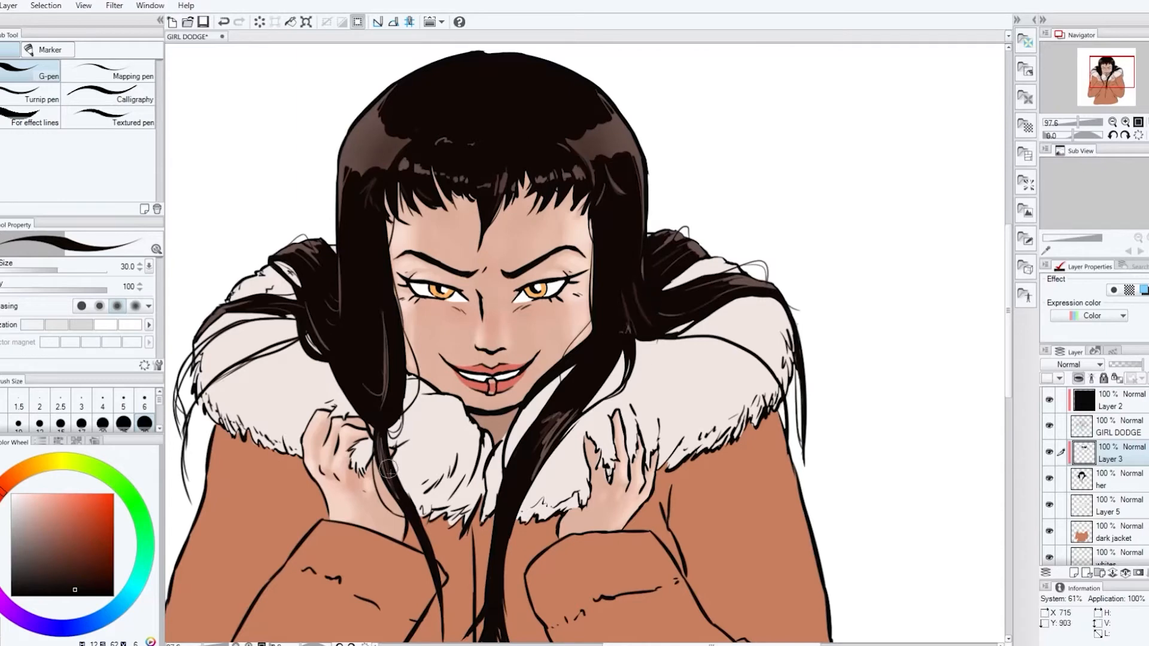
{"action": "scroll", "coordinate": [519, 499], "scroll_direction": "down", "scroll_amount": 3}
{"action": "scroll", "coordinate": [518, 499], "scroll_direction": "up", "scroll_amount": 1}
{"action": "left_click", "coordinate": [529, 425], "text": "alt"}
{"action": "key", "text": "ctrl+z"}
Add a top layer named loose hair and draw thin stray strands around the hair with the G-pen
{"action": "left_click_drag", "start_coordinate": [1009, 324], "coordinate": [1008, 348]}
{"action": "left_click", "coordinate": [1086, 403]}
{"action": "key", "text": "ctrl+shift+n"}
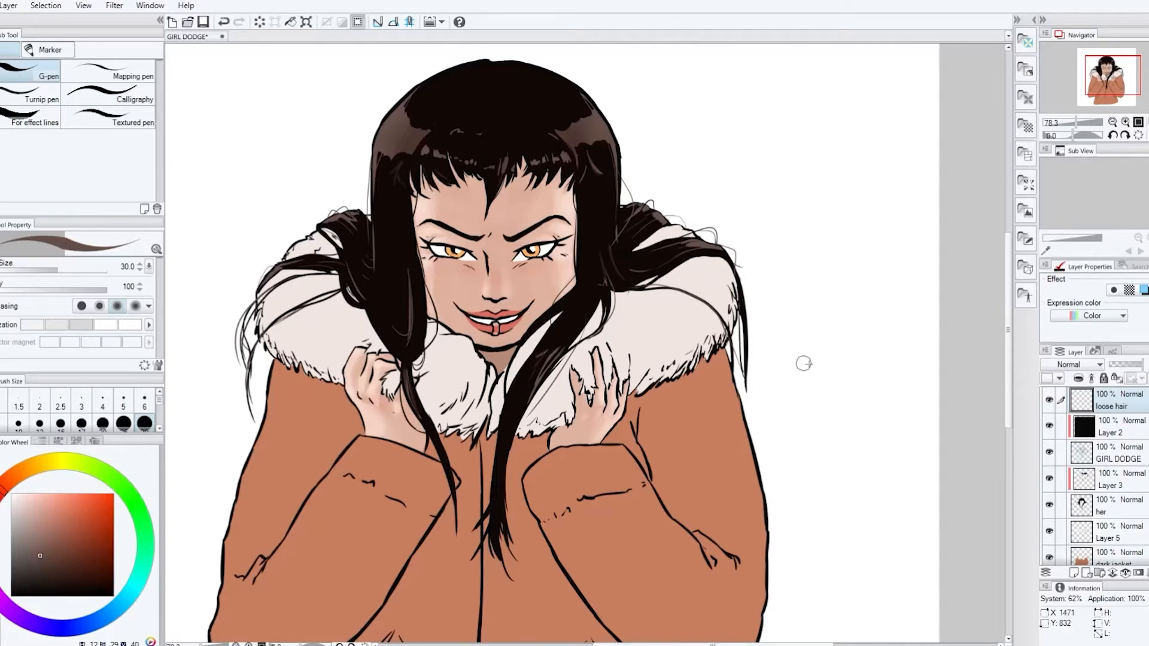
Add a layer named ryng above the whites layer and paint the lip ring light gray with the G-pen at size 30
{"action": "left_click", "coordinate": [1118, 532]}
{"action": "scroll", "coordinate": [1112, 509], "scroll_direction": "down", "scroll_amount": 2}
{"action": "left_click", "coordinate": [1112, 509]}
{"action": "left_click", "coordinate": [1073, 572]}
{"action": "double_click", "coordinate": [1104, 515]}
{"action": "type", "text": "ryng"}
{"action": "left_click_drag", "start_coordinate": [496, 323], "coordinate": [496, 333]}
{"action": "left_click", "coordinate": [11, 503]}
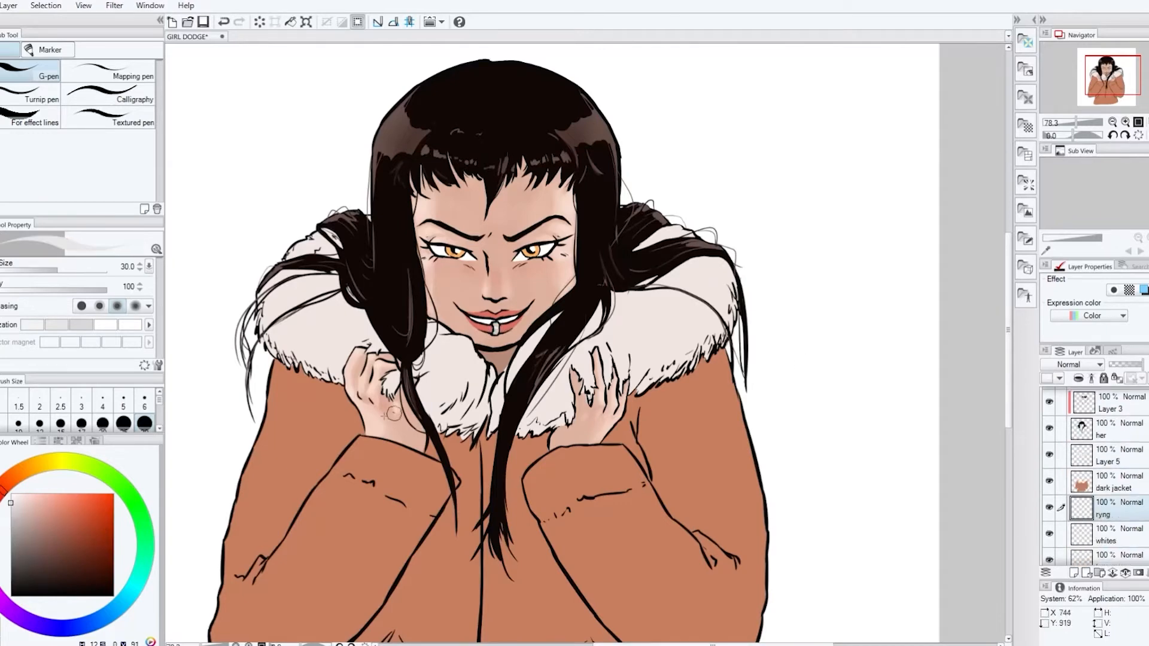
Select the iris areas on the whites layer and shade them bright orange with the Stronger airbrush at size 40
{"action": "left_click", "coordinate": [1125, 534]}
{"action": "left_click", "coordinate": [530, 251], "text": "alt"}
{"action": "key", "text": "w"}
{"action": "left_click", "coordinate": [530, 252]}
{"action": "key", "text": "b"}
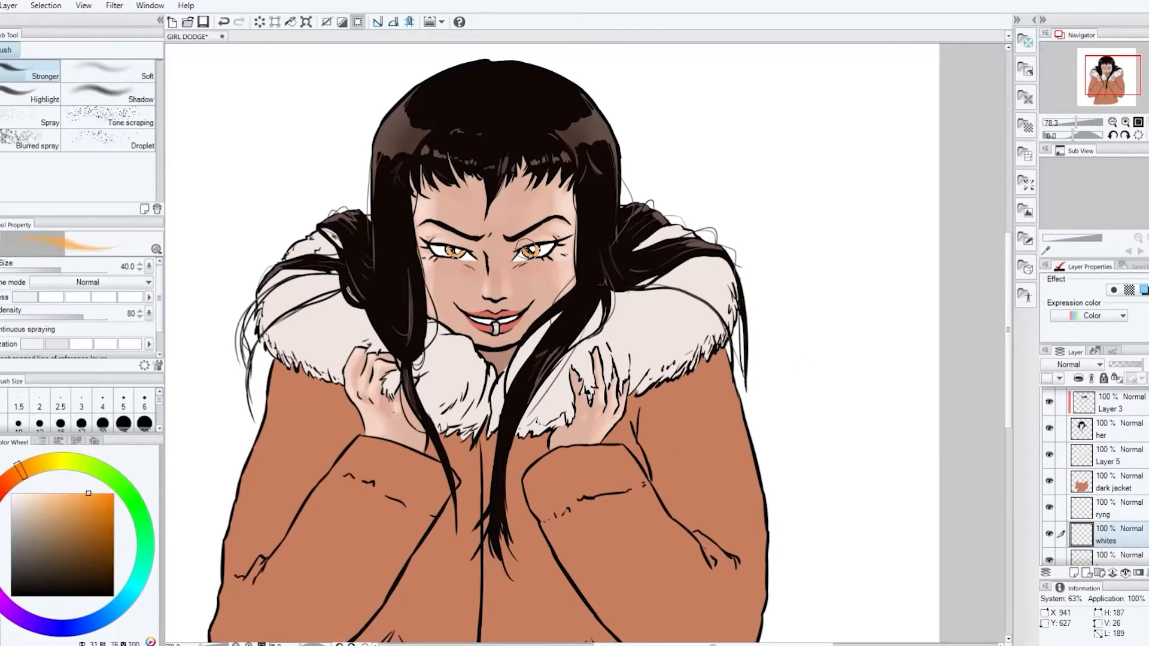
{"action": "left_click", "coordinate": [528, 249], "text": "alt"}
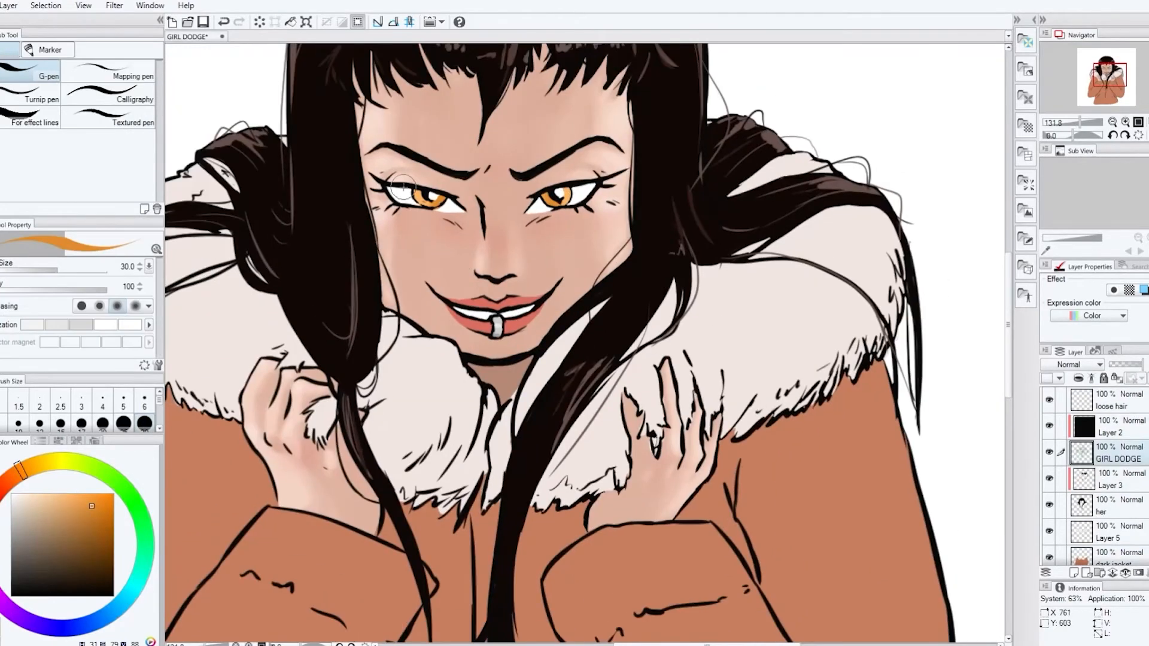
Clean up the iris and pupil line art on the GIRL DODGE layer with the hard eraser, reducing it to size 17
{"action": "key", "text": "e"}
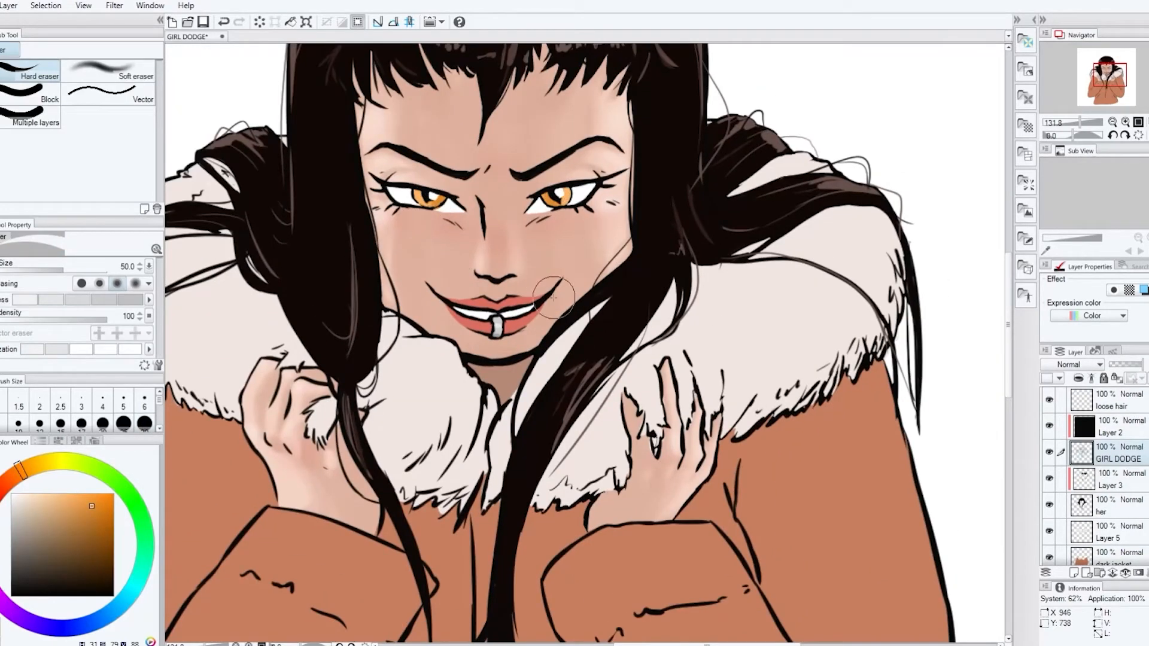
{"action": "key", "text": "p"}
{"action": "key", "text": "e"}
{"action": "scroll", "coordinate": [555, 205], "scroll_direction": "up", "scroll_amount": 1}
{"action": "key", "text": "p"}
{"action": "key", "text": "e"}
{"action": "left_click_drag", "start_coordinate": [555, 205], "coordinate": [551, 194]}
{"action": "key", "text": "["}
{"action": "key", "text": "["}
{"action": "key", "text": "["}
{"action": "key", "text": "["}
{"action": "key", "text": "["}
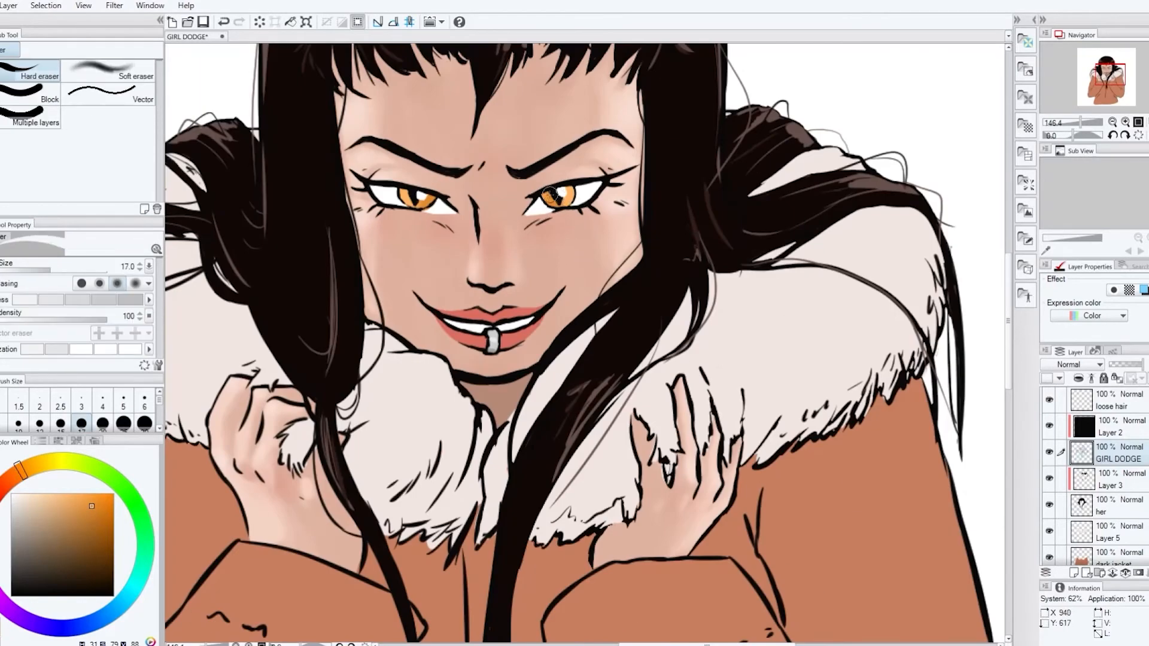
Touch up the irises in bright orange with the G-pen at size 17 and save the file
{"action": "key", "text": "p"}
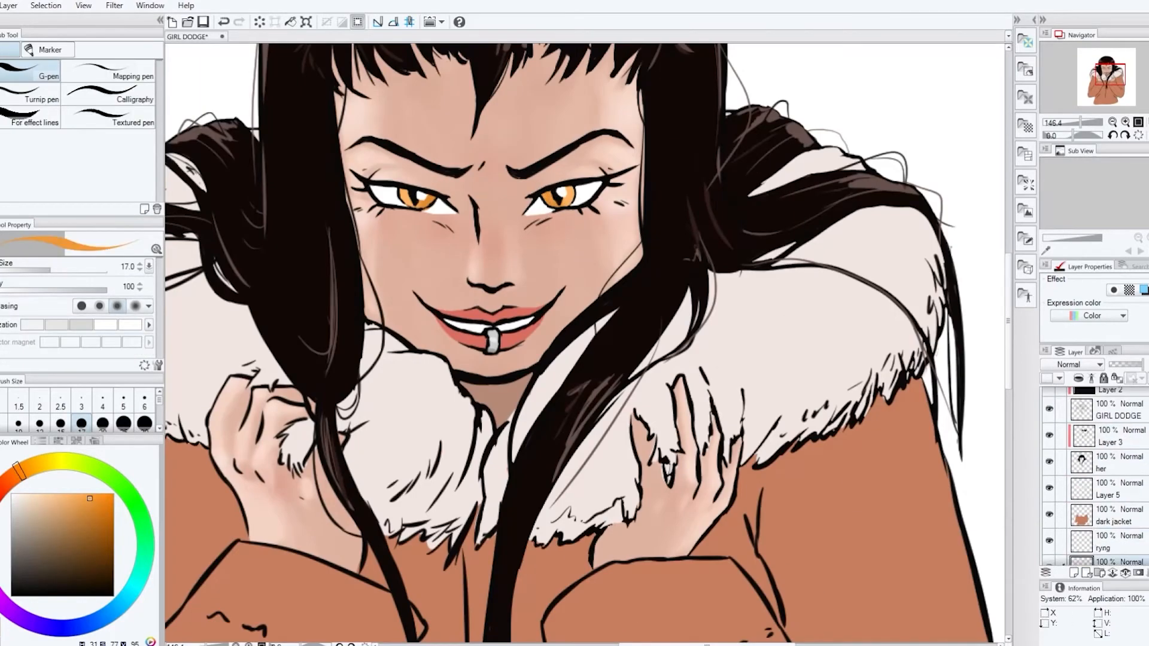
{"action": "key", "text": "ctrl+0"}
{"action": "key", "text": "ctrl+s"}
{"action": "scroll", "coordinate": [1107, 480], "scroll_direction": "down", "scroll_amount": 2}
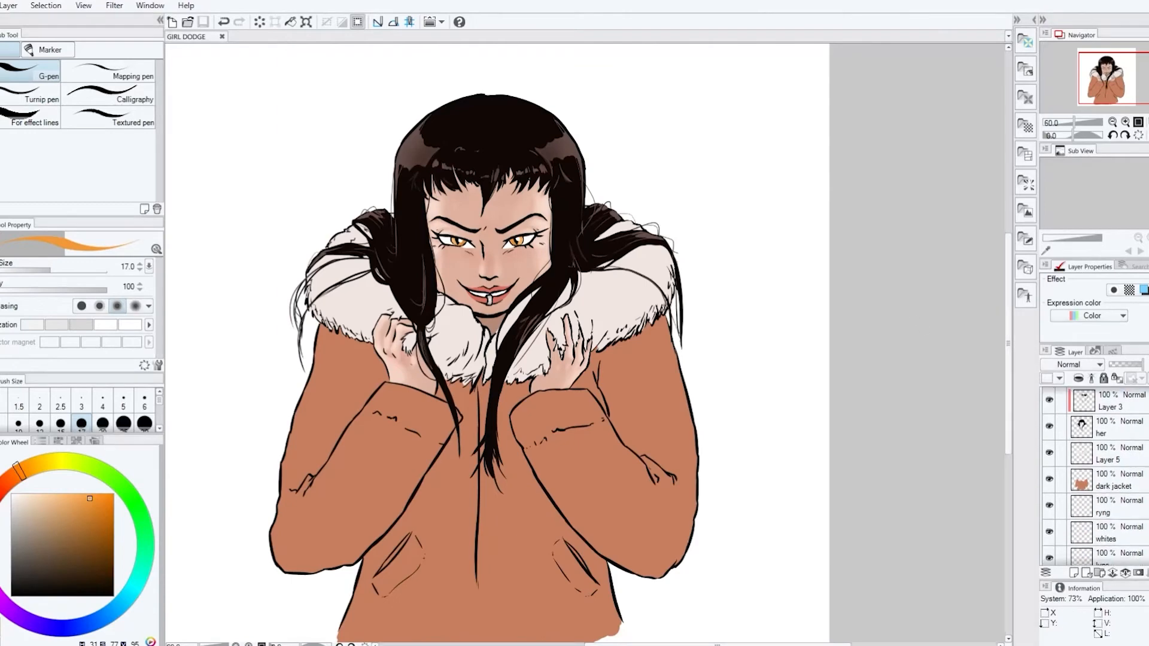
Add a layer clipped to the dark jacket and shade the left sleeve and torso brown with the Soft airbrush at size 120
{"action": "left_click", "coordinate": [664, 427], "text": "alt"}
{"action": "left_click", "coordinate": [1112, 479]}
{"action": "key", "text": "b"}
{"action": "left_click", "coordinate": [1073, 573]}
{"action": "left_click", "coordinate": [1078, 378]}
{"action": "key", "text": "]"}
{"action": "key", "text": "]"}
{"action": "key", "text": "]"}
{"action": "key", "text": "]"}
{"action": "key", "text": "]"}
{"action": "left_click_drag", "start_coordinate": [371, 363], "coordinate": [352, 459]}
{"action": "mouse_move", "coordinate": [432, 420]}
{"action": "left_mouse_down"}
{"action": "mouse_move", "coordinate": [357, 555]}
{"action": "mouse_move", "coordinate": [299, 556]}
{"action": "left_mouse_up"}
{"action": "left_click_drag", "start_coordinate": [470, 397], "coordinate": [441, 551]}
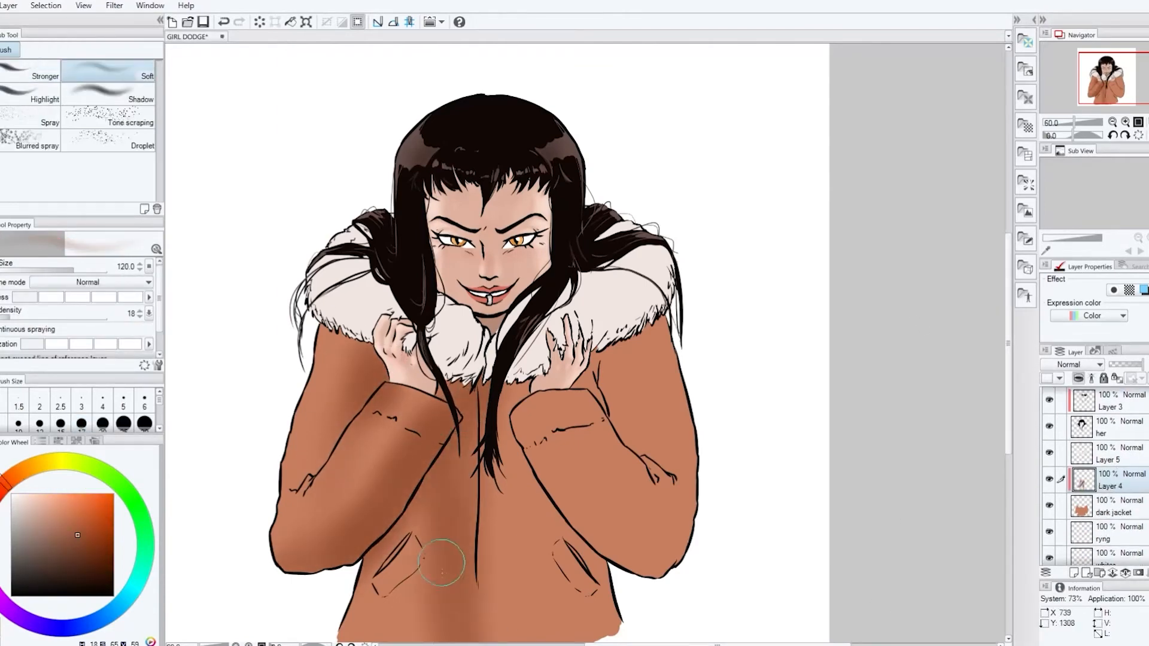
Darken the center and lower part of the jacket and the right sleeve with a larger Soft airbrush
{"action": "key", "text": "]"}
{"action": "key", "text": "]"}
{"action": "key", "text": "]"}
{"action": "left_click_drag", "start_coordinate": [503, 460], "coordinate": [508, 616]}
{"action": "left_click_drag", "start_coordinate": [1008, 267], "coordinate": [1008, 302]}
{"action": "mouse_move", "coordinate": [440, 520]}
{"action": "left_mouse_down"}
{"action": "mouse_move", "coordinate": [546, 456]}
{"action": "mouse_move", "coordinate": [544, 516]}
{"action": "left_mouse_up"}
{"action": "left_click_drag", "start_coordinate": [616, 281], "coordinate": [636, 337]}
{"action": "left_click_drag", "start_coordinate": [571, 398], "coordinate": [636, 453]}
{"action": "left_click", "coordinate": [641, 405], "text": "alt"}
Deepen the shading of the right shoulder and cuff with a smaller Soft airbrush, finishing with the Stronger airbrush
{"action": "key", "text": "["}
{"action": "key", "text": "["}
{"action": "key", "text": "["}
{"action": "key", "text": "["}
{"action": "key", "text": "["}
{"action": "key", "text": "["}
{"action": "mouse_move", "coordinate": [587, 320]}
{"action": "left_mouse_down"}
{"action": "mouse_move", "coordinate": [622, 365]}
{"action": "mouse_move", "coordinate": [627, 443]}
{"action": "left_mouse_up"}
{"action": "left_click", "coordinate": [31, 71]}
{"action": "left_click", "coordinate": [632, 348], "text": "alt"}
{"action": "left_click", "coordinate": [568, 356], "text": "alt"}
Model the right cuff and elbow folds with the Stronger airbrush at size 70 in darker and lighter browns
{"action": "key", "text": "["}
{"action": "key", "text": "["}
{"action": "key", "text": "["}
{"action": "key", "text": "["}
{"action": "key", "text": "["}
{"action": "key", "text": "]"}
{"action": "key", "text": "]"}
{"action": "key", "text": "]"}
{"action": "key", "text": "]"}
{"action": "key", "text": "]"}
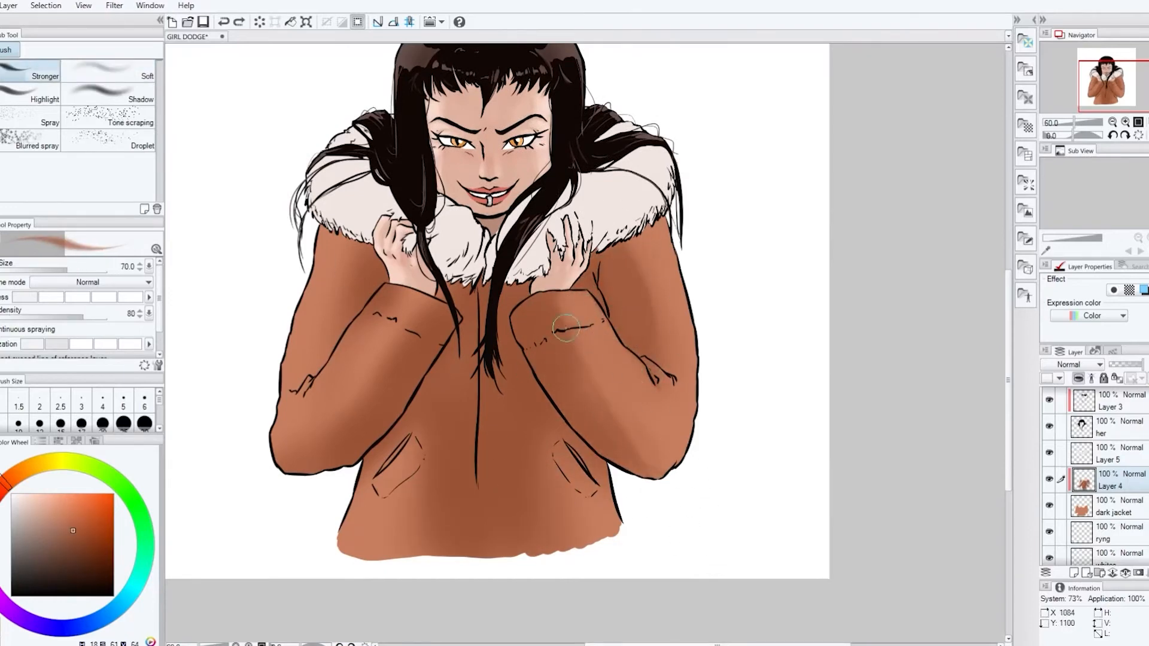
{"action": "left_click", "coordinate": [676, 406], "text": "alt"}
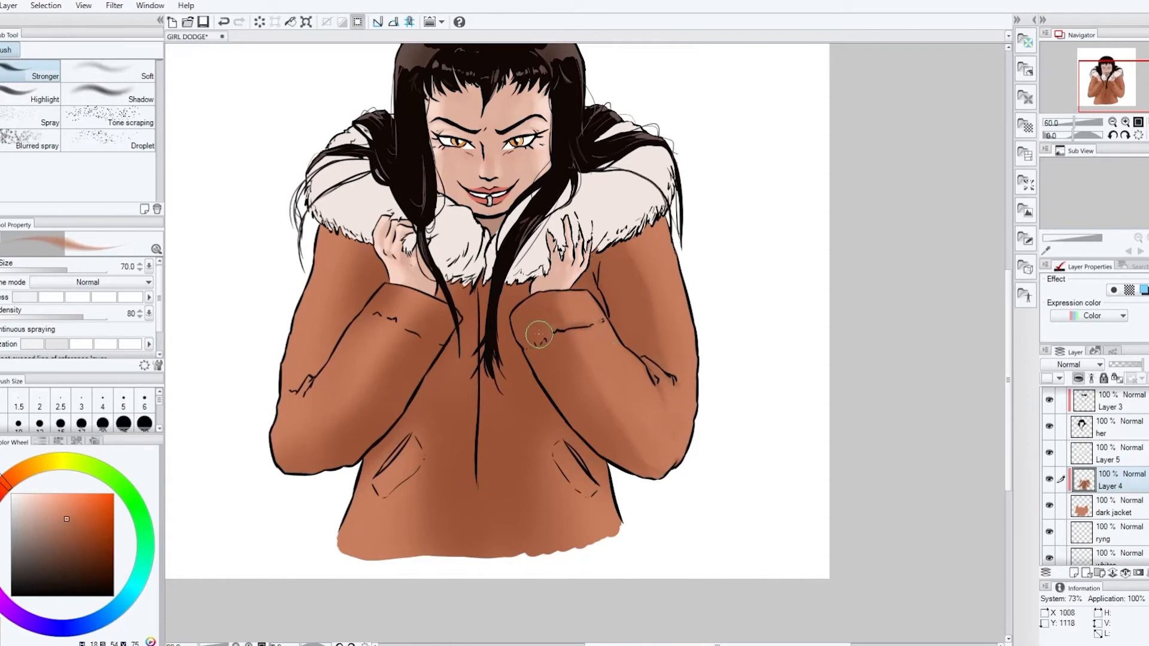
Shade the left cuff and forearm with an enlarged Stronger airbrush in brown
{"action": "left_click", "coordinate": [440, 314], "text": "alt"}
{"action": "key", "text": "]"}
{"action": "key", "text": "]"}
{"action": "key", "text": "]"}
{"action": "key", "text": "]"}
{"action": "key", "text": "]"}
{"action": "left_click_drag", "start_coordinate": [447, 316], "coordinate": [402, 383]}
{"action": "left_click", "coordinate": [398, 335], "text": "alt"}
{"action": "mouse_move", "coordinate": [419, 332]}
{"action": "left_mouse_down"}
{"action": "mouse_move", "coordinate": [389, 290]}
{"action": "mouse_move", "coordinate": [365, 350]}
{"action": "mouse_move", "coordinate": [369, 245]}
{"action": "mouse_move", "coordinate": [356, 294]}
{"action": "left_mouse_up"}
{"action": "left_click", "coordinate": [405, 351], "text": "alt"}
Refine the shading along the left cuff's seam and edge with a smaller Stronger airbrush
{"action": "key", "text": "["}
{"action": "key", "text": "["}
{"action": "key", "text": "["}
{"action": "key", "text": "["}
{"action": "key", "text": "["}
{"action": "left_click", "coordinate": [392, 316], "text": "alt"}
{"action": "left_click", "coordinate": [361, 282], "text": "alt"}
Darken the upper left sleeve and elbow fold with a brown Stronger airbrush at size 170
{"action": "key", "text": "]"}
{"action": "key", "text": "]"}
{"action": "key", "text": "]"}
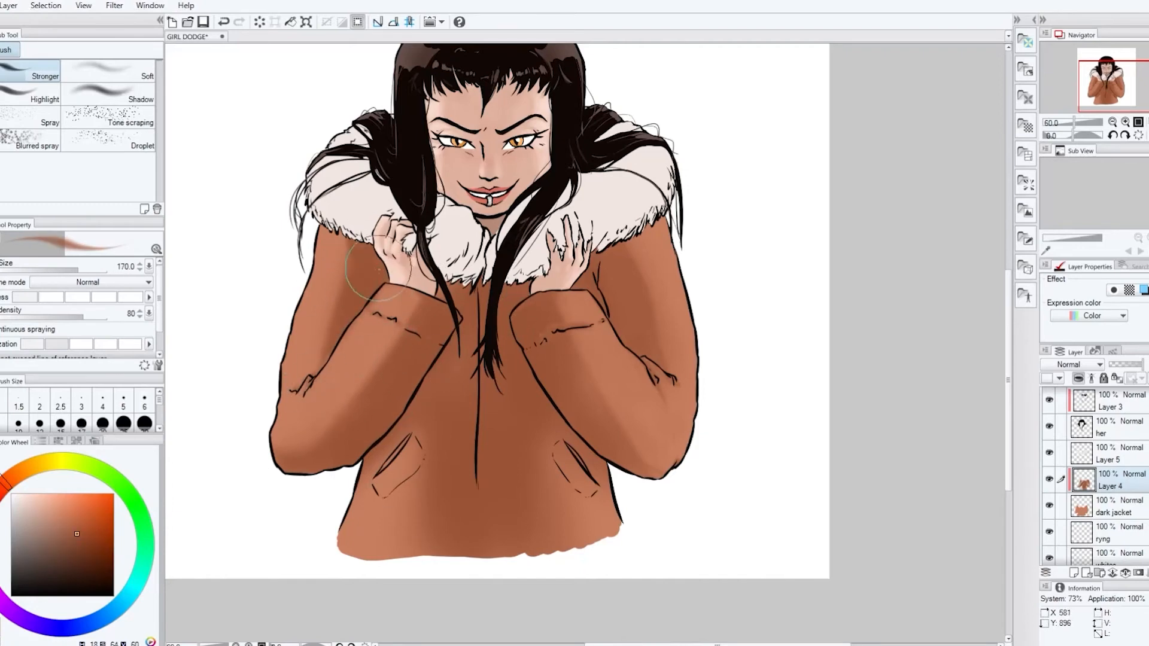
{"action": "left_click_drag", "start_coordinate": [314, 367], "coordinate": [308, 407]}
{"action": "left_click", "coordinate": [297, 405], "text": "alt"}
{"action": "left_click", "coordinate": [352, 246], "text": "alt"}
Darken the lower jacket beside both pockets down to the hem with an enlarged Stronger airbrush
{"action": "key", "text": "["}
{"action": "key", "text": "["}
{"action": "key", "text": "["}
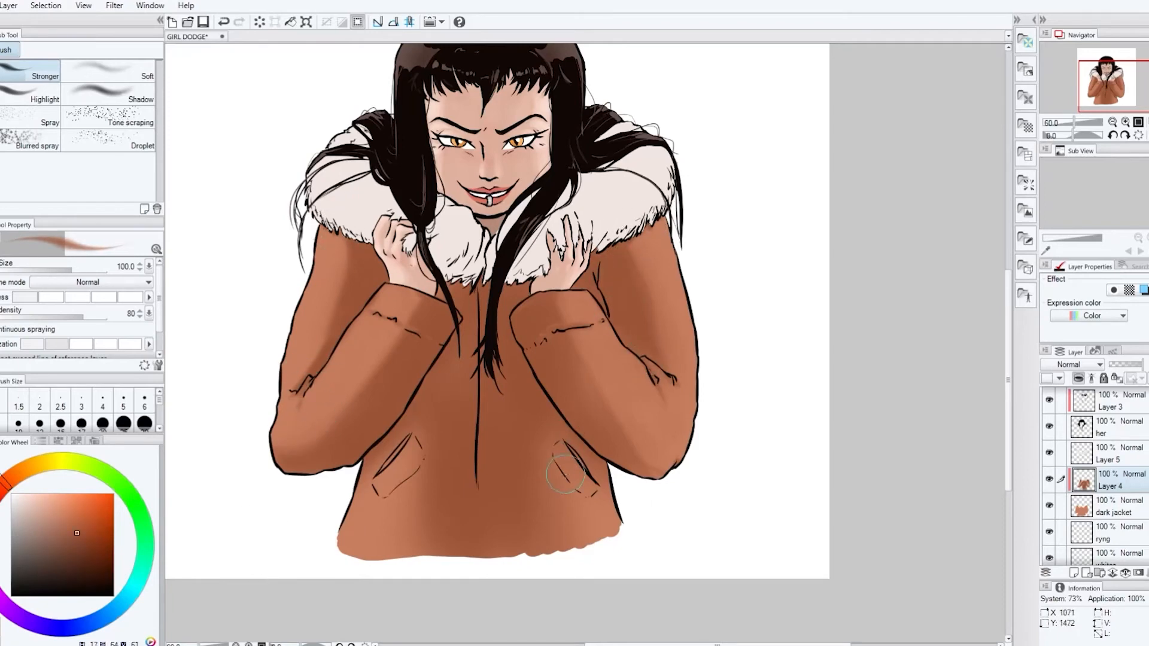
{"action": "key", "text": "]"}
{"action": "key", "text": "]"}
{"action": "key", "text": "]"}
{"action": "left_click_drag", "start_coordinate": [435, 470], "coordinate": [427, 554]}
{"action": "left_click_drag", "start_coordinate": [536, 470], "coordinate": [543, 544]}
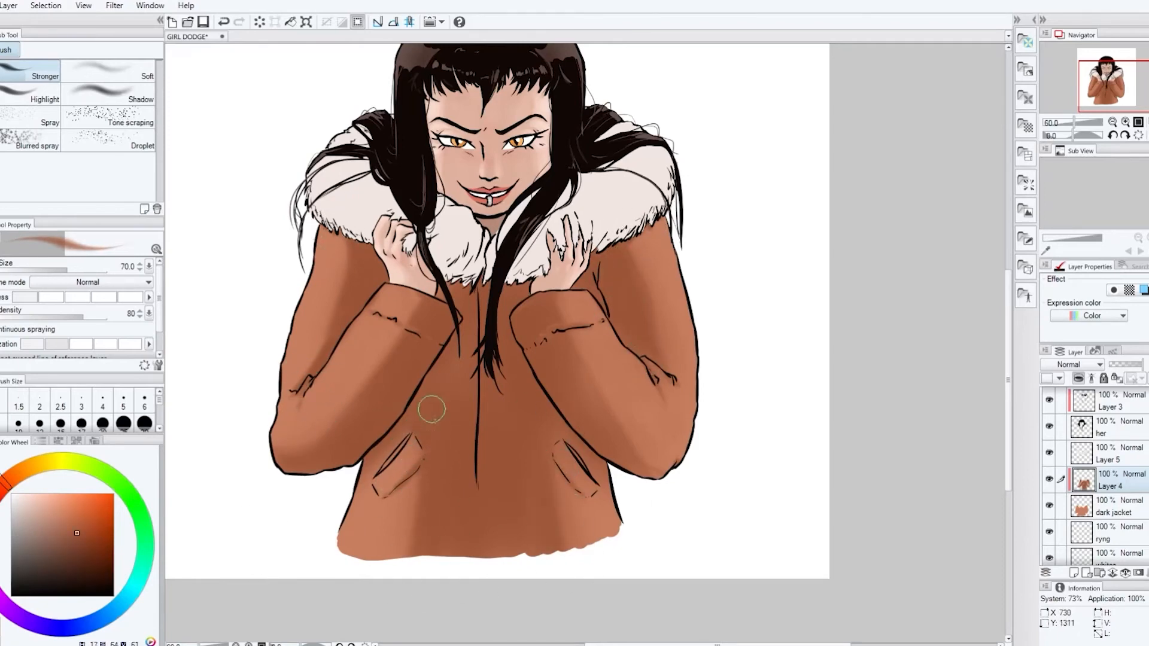
Shade the left pocket and blend the jacket shading around both pockets with the Soft airbrush at size 150
{"action": "left_click_drag", "start_coordinate": [398, 446], "coordinate": [393, 457]}
{"action": "key", "text": "period"}
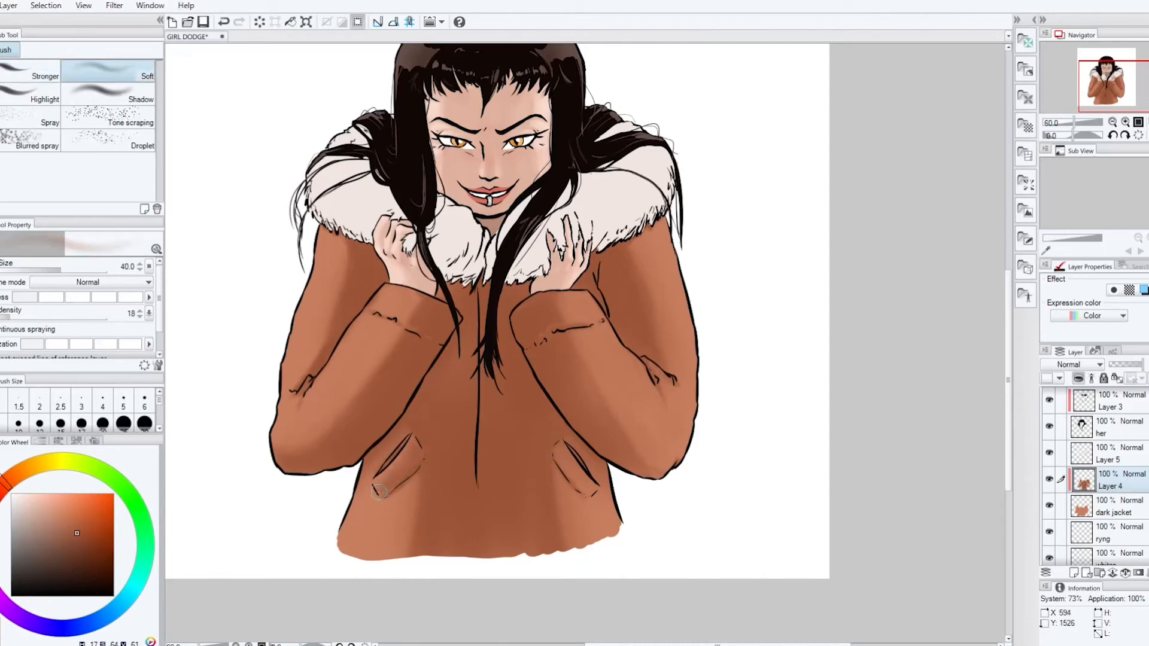
{"action": "key", "text": "]"}
{"action": "key", "text": "]"}
{"action": "key", "text": "]"}
{"action": "key", "text": "]"}
{"action": "key", "text": "]"}
{"action": "key", "text": "]"}
{"action": "key", "text": "]"}
{"action": "left_click_drag", "start_coordinate": [571, 484], "coordinate": [579, 541]}
{"action": "left_click_drag", "start_coordinate": [399, 445], "coordinate": [404, 542]}
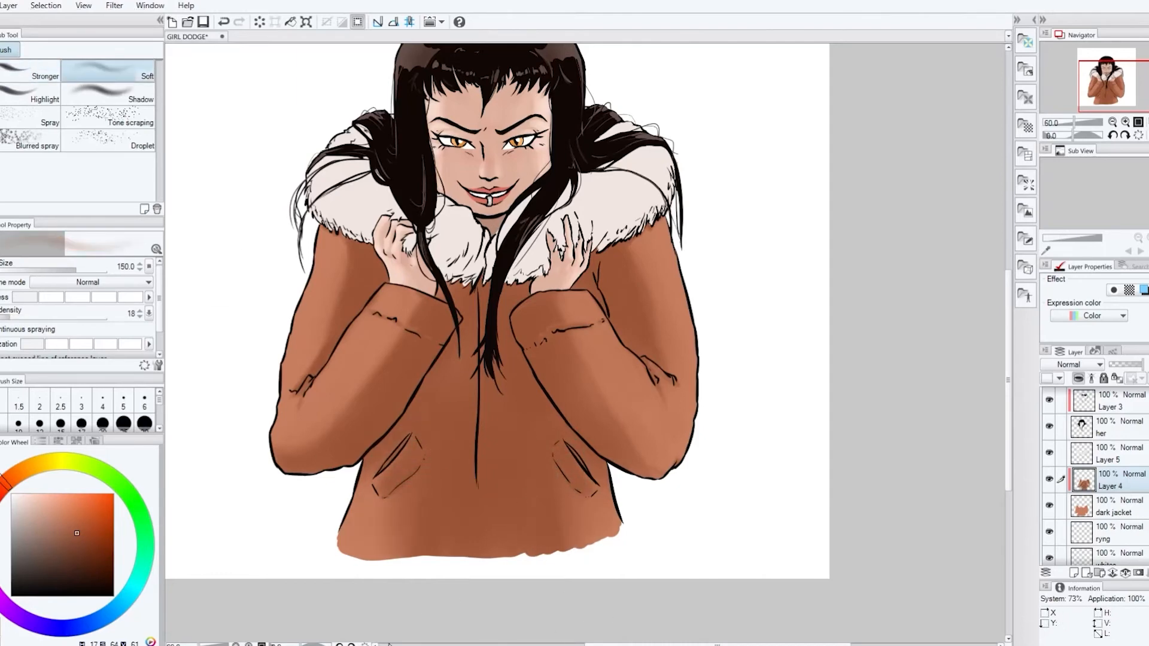
Blend the shading on both forearms of the jacket with the Soft airbrush at size 120
{"action": "key", "text": "["}
{"action": "left_click_drag", "start_coordinate": [583, 359], "coordinate": [601, 398]}
{"action": "left_click_drag", "start_coordinate": [383, 347], "coordinate": [338, 416]}
{"action": "scroll", "coordinate": [557, 311], "scroll_direction": "up", "scroll_amount": 2}
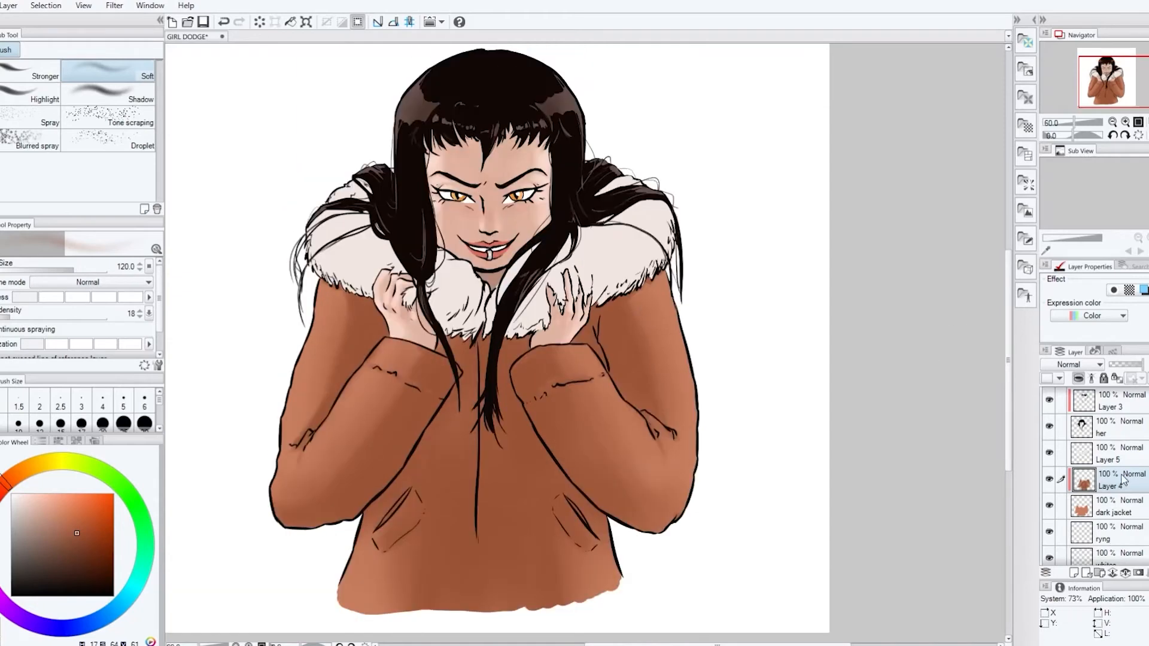
Rename the fur layer floof and add a new layer clipped to it
{"action": "left_click", "coordinate": [1114, 460]}
{"action": "left_click", "coordinate": [1073, 573]}
{"action": "left_click", "coordinate": [1078, 378]}
{"action": "scroll", "coordinate": [641, 347], "scroll_direction": "up", "scroll_amount": 1}
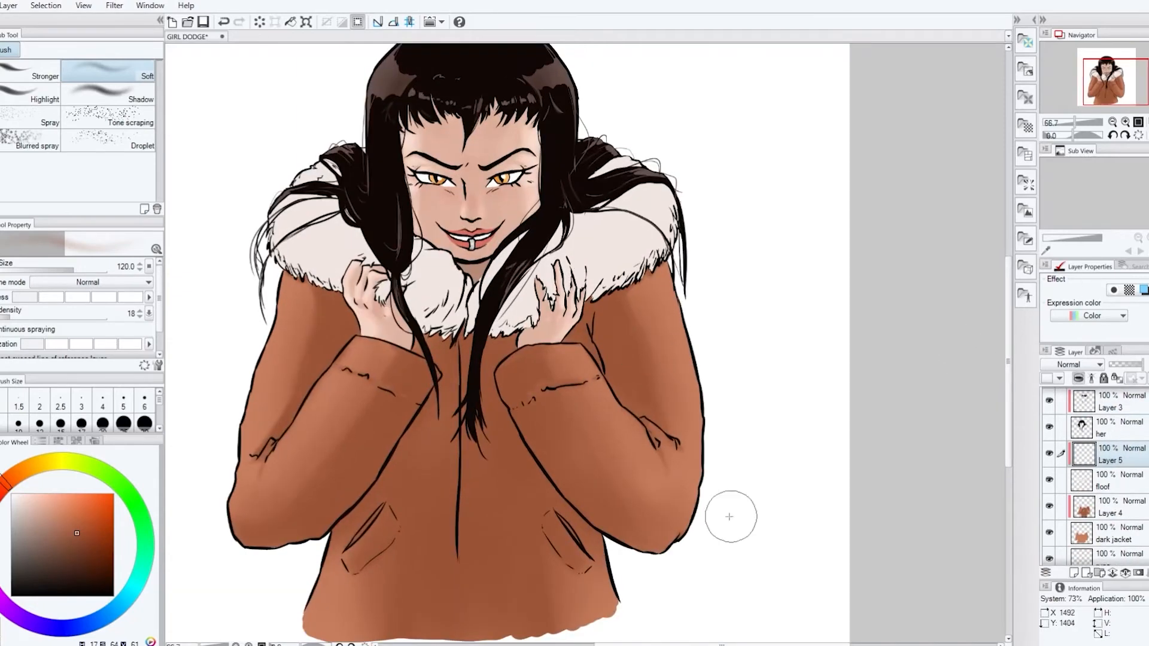
Try to shade the fur beside the neck opening on the floof layer with the Stronger airbrush at size 60
{"action": "left_click", "coordinate": [640, 246], "text": "alt"}
{"action": "left_click_drag", "start_coordinate": [727, 644], "coordinate": [712, 644]}
{"action": "left_click", "coordinate": [1109, 480]}
{"action": "left_click", "coordinate": [32, 72]}
{"action": "left_click", "coordinate": [20, 501]}
{"action": "key", "text": "["}
{"action": "key", "text": "["}
{"action": "key", "text": "["}
{"action": "key", "text": "["}
{"action": "key", "text": "["}
{"action": "key", "text": "["}
{"action": "left_click_drag", "start_coordinate": [521, 299], "coordinate": [503, 335]}
{"action": "left_click", "coordinate": [24, 508]}
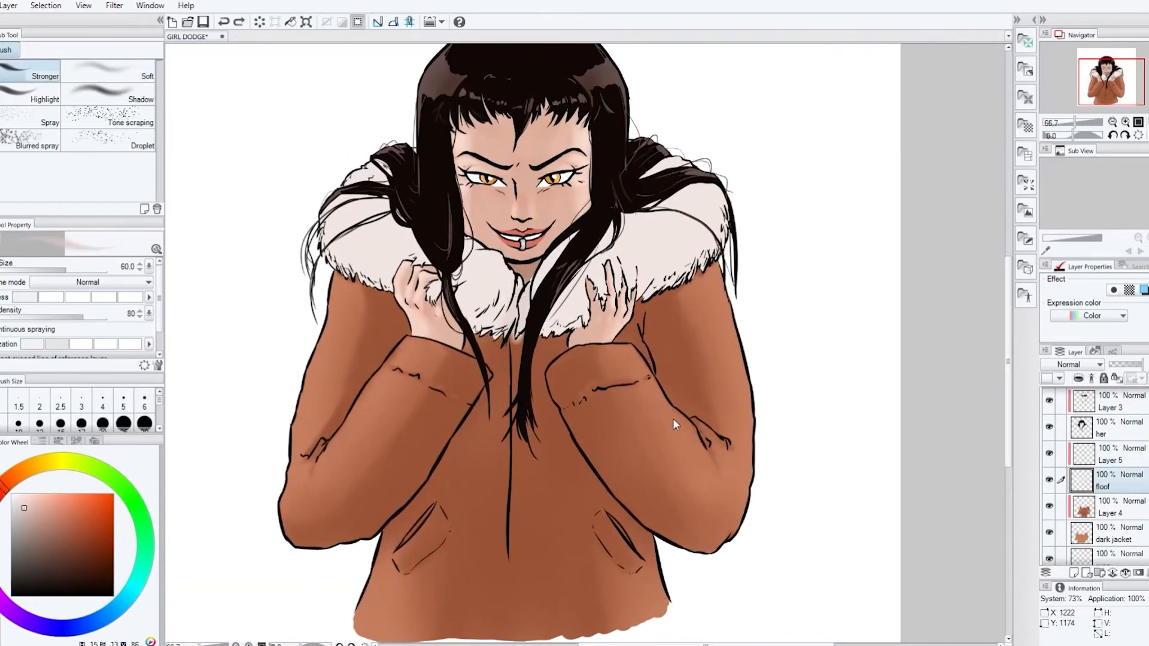
{"action": "key", "text": "ctrl+z"}
Shade the inner fur collar around the neck opening and beside the hands on the layer clipped to floof
{"action": "left_click", "coordinate": [1106, 455]}
{"action": "left_click_drag", "start_coordinate": [517, 287], "coordinate": [503, 332]}
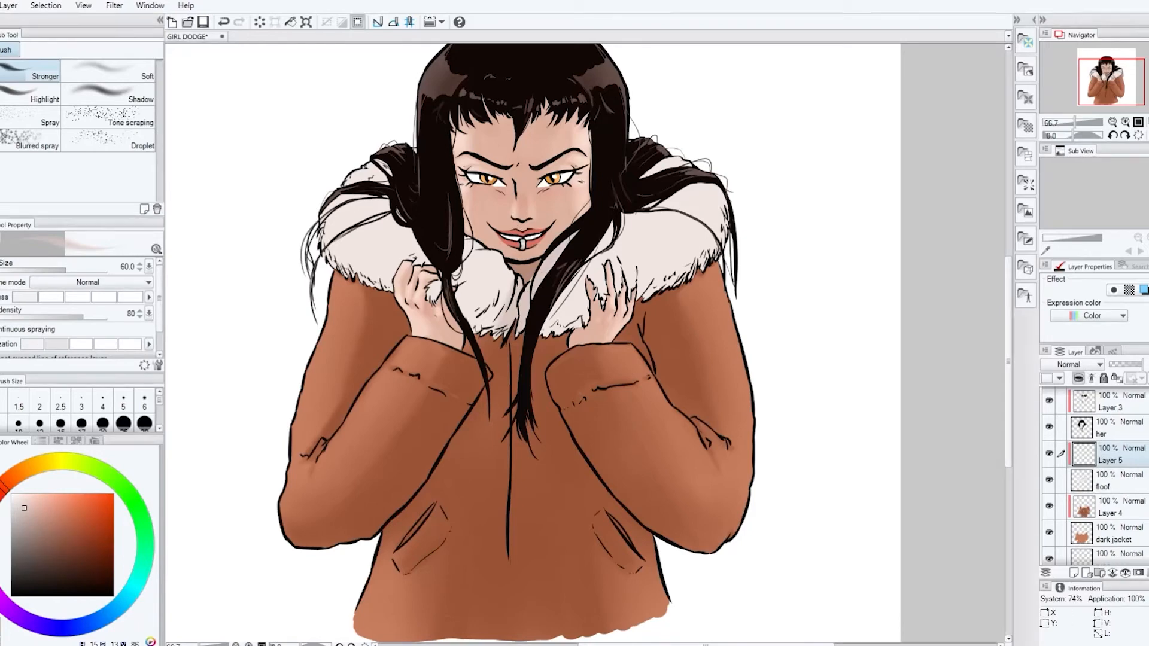
{"action": "mouse_move", "coordinate": [507, 270]}
{"action": "left_mouse_down"}
{"action": "mouse_move", "coordinate": [470, 266]}
{"action": "mouse_move", "coordinate": [465, 314]}
{"action": "left_mouse_up"}
{"action": "left_click_drag", "start_coordinate": [581, 302], "coordinate": [548, 329]}
{"action": "left_click_drag", "start_coordinate": [595, 269], "coordinate": [572, 309]}
Shade the outer left and right sides of the fur collar with the Stronger airbrush at size 80
{"action": "key", "text": "]"}
{"action": "key", "text": "]"}
{"action": "left_click_drag", "start_coordinate": [420, 246], "coordinate": [369, 270]}
{"action": "mouse_move", "coordinate": [357, 253]}
{"action": "left_mouse_down"}
{"action": "mouse_move", "coordinate": [336, 273]}
{"action": "mouse_move", "coordinate": [392, 241]}
{"action": "left_mouse_up"}
{"action": "left_click", "coordinate": [351, 232], "text": "alt"}
{"action": "left_click", "coordinate": [392, 248], "text": "alt"}
{"action": "left_click_drag", "start_coordinate": [655, 279], "coordinate": [677, 274]}
{"action": "left_click_drag", "start_coordinate": [693, 191], "coordinate": [670, 175]}
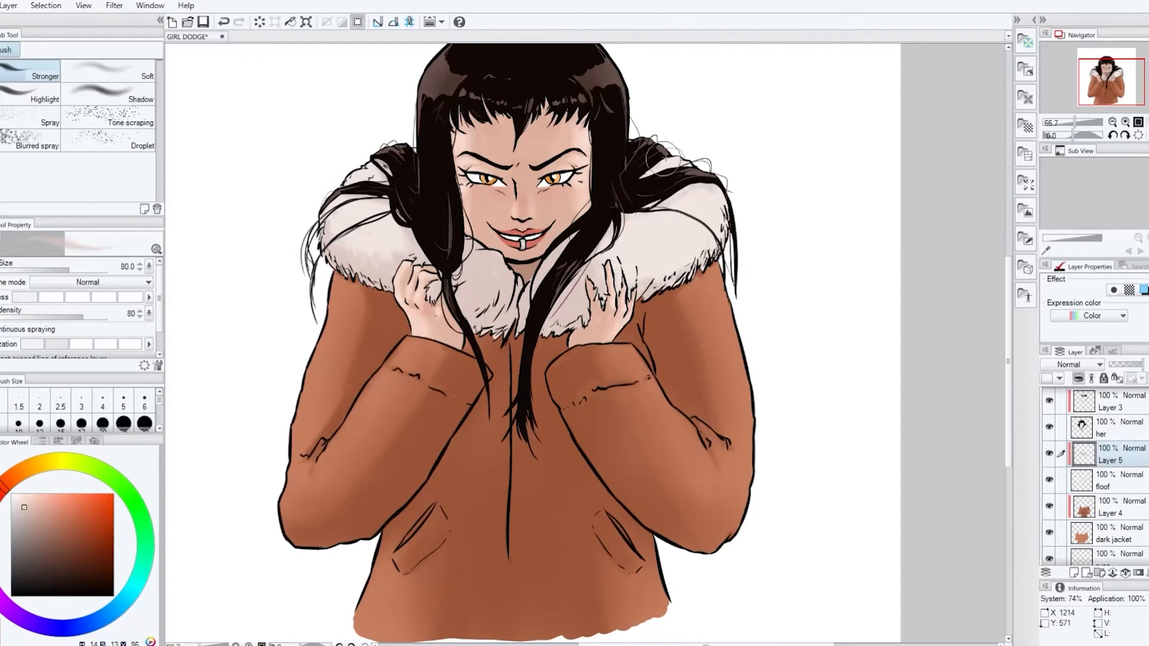
{"action": "mouse_move", "coordinate": [628, 230]}
{"action": "left_mouse_down"}
{"action": "mouse_move", "coordinate": [611, 259]}
{"action": "mouse_move", "coordinate": [691, 249]}
{"action": "left_mouse_up"}
{"action": "left_click_drag", "start_coordinate": [621, 258], "coordinate": [658, 251]}
{"action": "left_click", "coordinate": [658, 165], "text": "alt"}
Refine the fur collar with near-white highlights and darker beige touches near the opening and hands
{"action": "left_click", "coordinate": [542, 298], "text": "alt"}
{"action": "left_click", "coordinate": [644, 221], "text": "alt"}
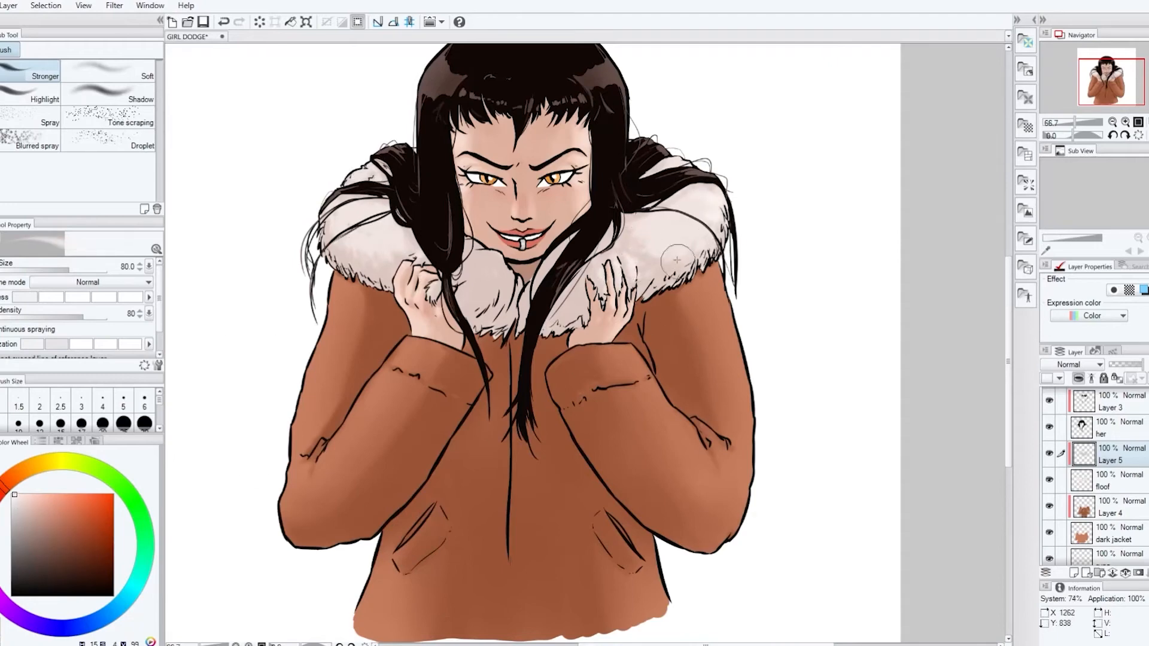
{"action": "left_click_drag", "start_coordinate": [357, 219], "coordinate": [350, 217]}
{"action": "left_click", "coordinate": [485, 316], "text": "alt"}
{"action": "left_click_drag", "start_coordinate": [491, 328], "coordinate": [515, 287]}
{"action": "left_click", "coordinate": [35, 513]}
{"action": "left_click", "coordinate": [566, 326], "text": "alt"}
{"action": "left_click", "coordinate": [586, 316], "text": "alt"}
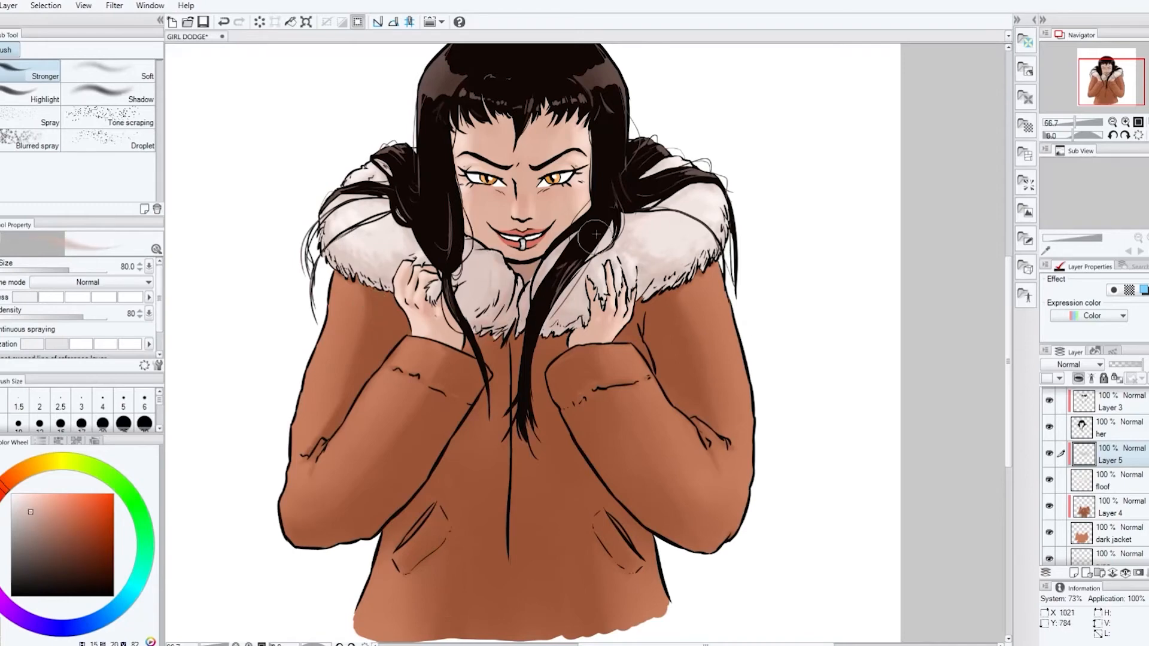
{"action": "left_click", "coordinate": [643, 246], "text": "alt"}
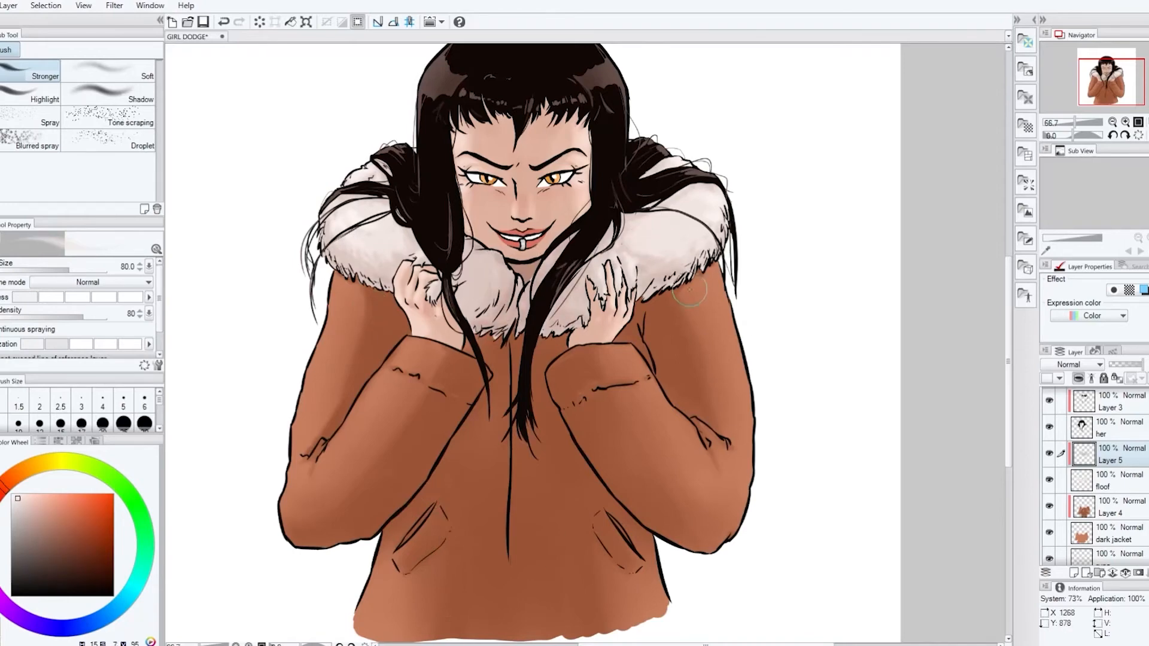
Draw a thin light highlight on the right side of the hair on Layer 3 with the G-pen at size 17
{"action": "scroll", "coordinate": [524, 343], "scroll_direction": "up", "scroll_amount": 1}
{"action": "left_click", "coordinate": [1111, 402]}
{"action": "key", "text": "p"}
{"action": "left_click_drag", "start_coordinate": [599, 108], "coordinate": [611, 101]}
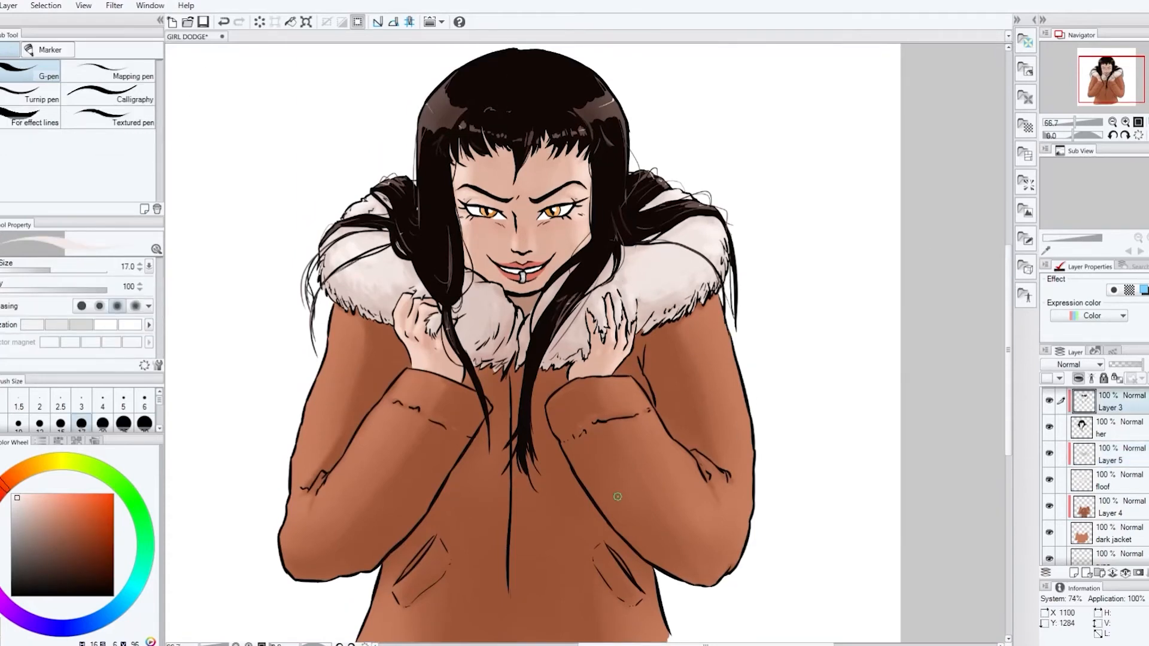
Brush a warm orange glow along both outer shoulders of the jacket on Layer 4 with the Soft airbrush at size 80
{"action": "left_click", "coordinate": [1110, 506]}
{"action": "key", "text": "b"}
{"action": "left_click", "coordinate": [21, 470]}
{"action": "left_click", "coordinate": [74, 494]}
{"action": "key", "text": "bracketleft"}
{"action": "key", "text": "bracketleft"}
{"action": "key", "text": "bracketleft"}
{"action": "key", "text": "bracketleft"}
{"action": "left_click_drag", "start_coordinate": [721, 335], "coordinate": [733, 380]}
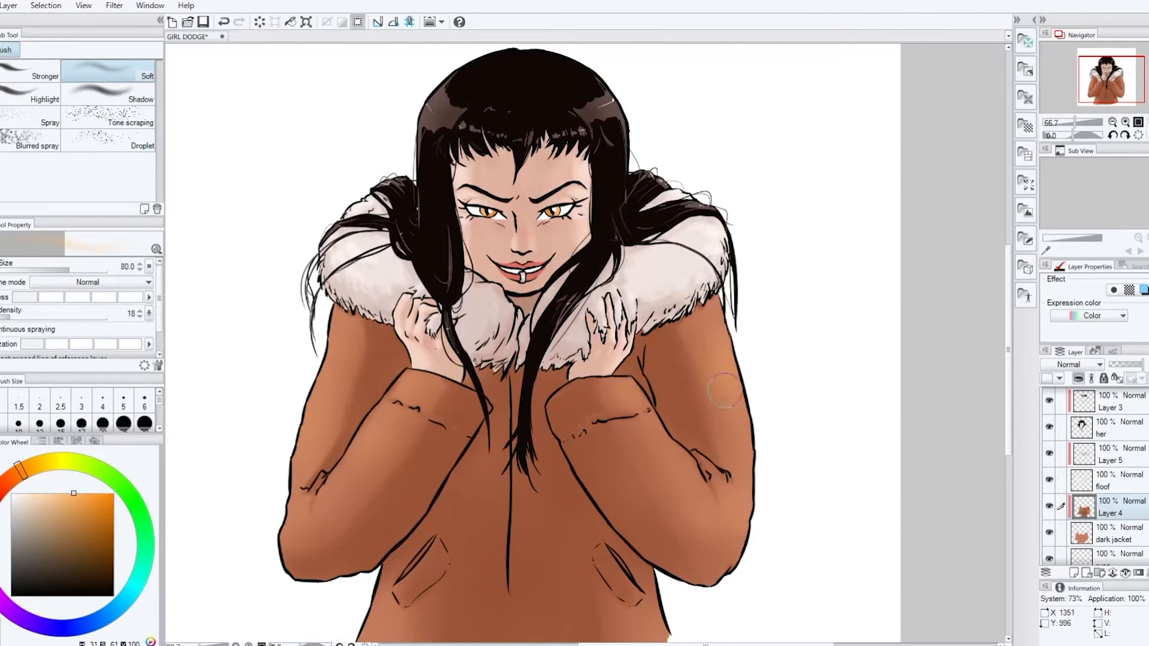
{"action": "left_click_drag", "start_coordinate": [344, 326], "coordinate": [334, 332]}
{"action": "left_click", "coordinate": [1111, 481]}
{"action": "left_click", "coordinate": [1110, 454]}
{"action": "left_click", "coordinate": [1110, 402]}
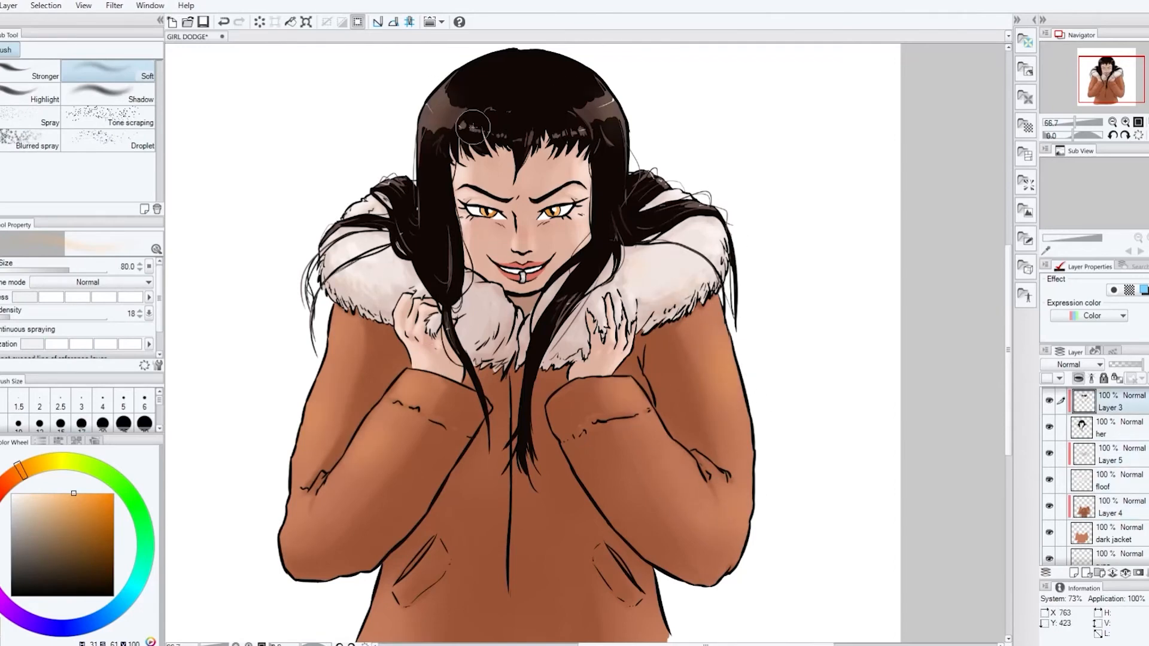
Paint the upper background dark grey-brown on the TERRIBLE BG layer with the G-pen at size 250
{"action": "scroll", "coordinate": [1101, 479], "scroll_direction": "up", "scroll_amount": 1}
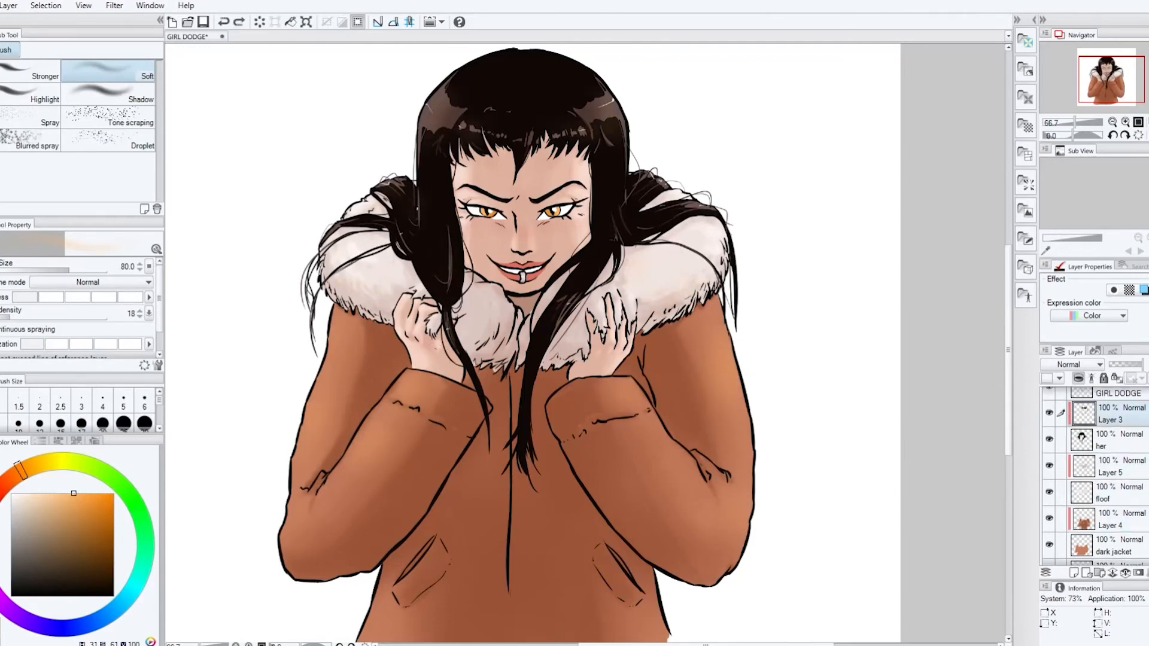
{"action": "left_click", "coordinate": [3, 488]}
{"action": "left_click", "coordinate": [26, 565]}
{"action": "scroll", "coordinate": [1100, 478], "scroll_direction": "down", "scroll_amount": 5}
{"action": "left_click", "coordinate": [1117, 543]}
{"action": "scroll", "coordinate": [704, 424], "scroll_direction": "down", "scroll_amount": 3}
{"action": "key", "text": "p"}
{"action": "left_click_drag", "start_coordinate": [415, 281], "coordinate": [459, 275]}
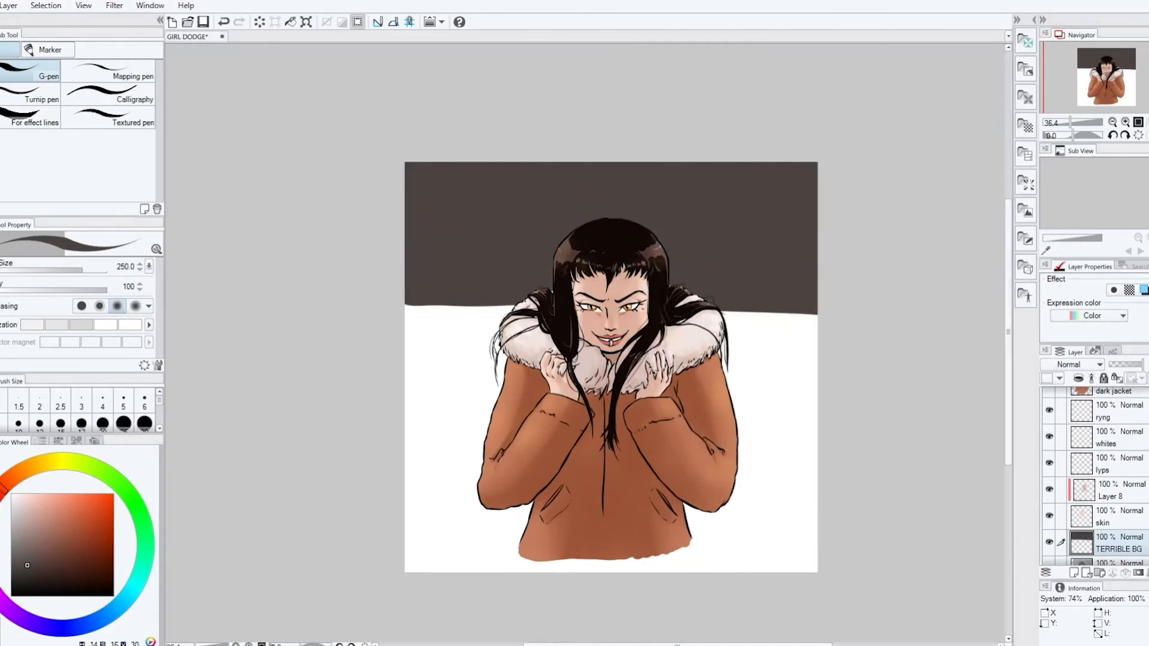
Paint the lower background light orange on the TERRIBLE BG layer around the figure
{"action": "left_click", "coordinate": [20, 471]}
{"action": "left_click", "coordinate": [55, 493]}
{"action": "mouse_move", "coordinate": [418, 338]}
{"action": "left_mouse_down"}
{"action": "mouse_move", "coordinate": [795, 412]}
{"action": "mouse_move", "coordinate": [805, 547]}
{"action": "left_mouse_up"}
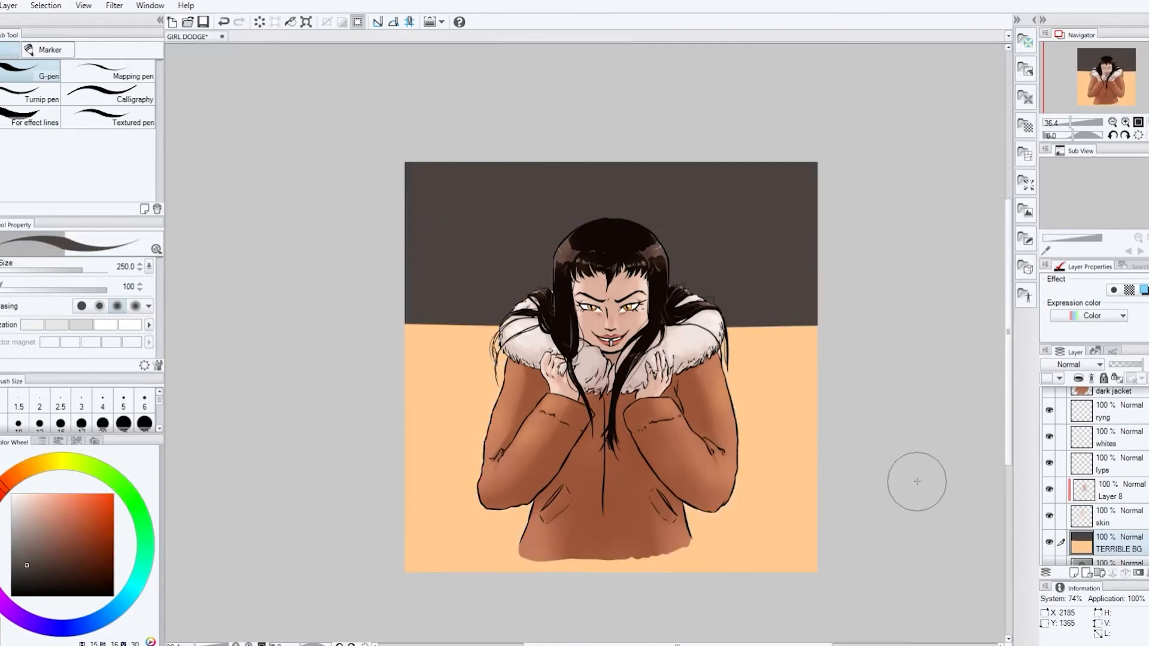
Crop the canvas to cut off the ragged jacket hem and refill the lower background with a darker tan
{"action": "key", "text": "ctrl+t"}
{"action": "left_click_drag", "start_coordinate": [405, 162], "coordinate": [415, 175]}
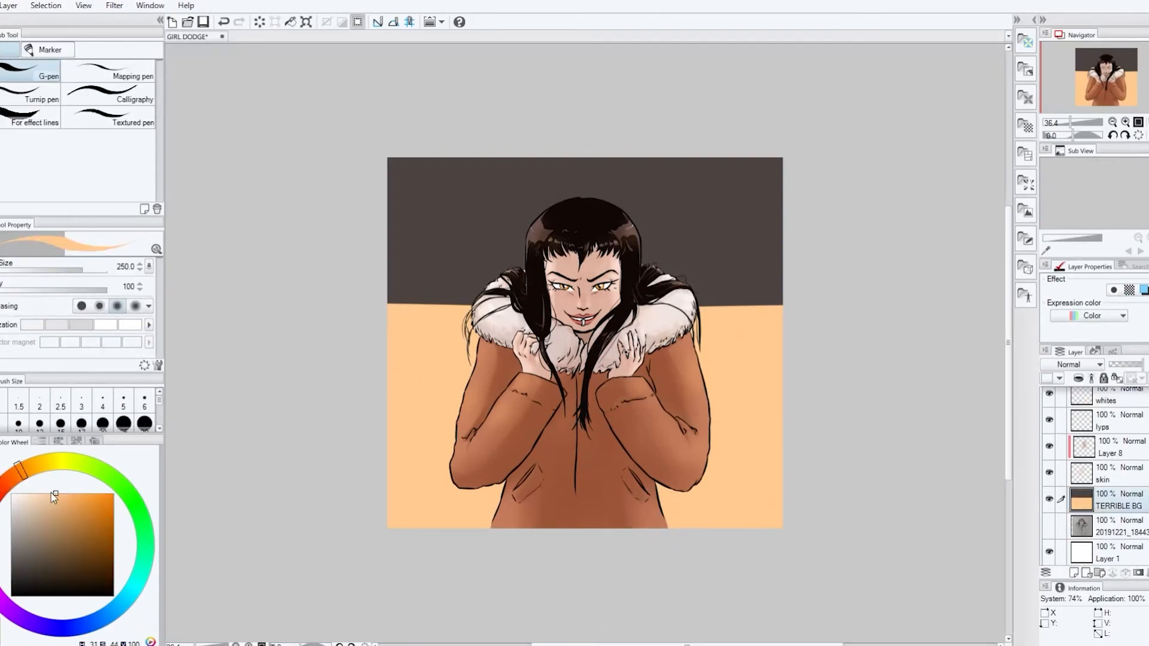
{"action": "left_click", "coordinate": [432, 382]}
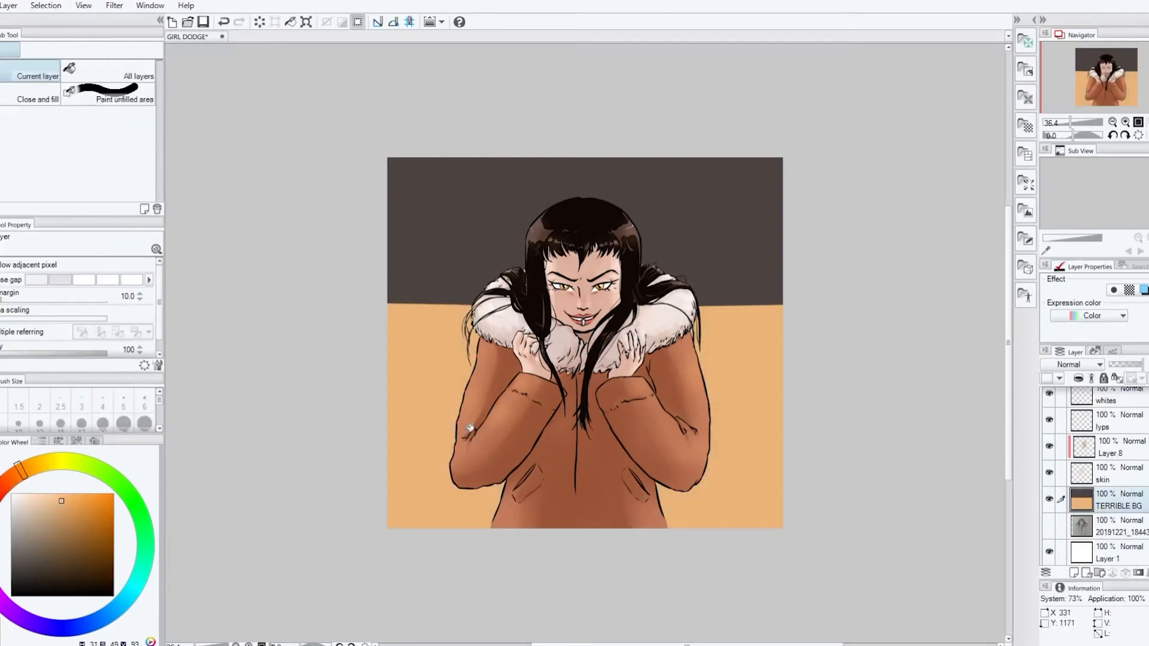
Try to merge the character layers into one and give the result a tan border effect with edge thickness 1.0
{"action": "left_click", "coordinate": [1120, 473]}
{"action": "scroll", "coordinate": [1129, 460], "scroll_direction": "up", "scroll_amount": 8}
{"action": "left_click", "coordinate": [1119, 425], "text": "shift"}
{"action": "key", "text": "shift+alt+e"}
{"action": "left_click", "coordinate": [1113, 290]}
{"action": "left_click", "coordinate": [764, 371], "text": "alt"}
{"action": "left_click", "coordinate": [1143, 323]}
{"action": "scroll", "coordinate": [620, 350], "scroll_direction": "up", "scroll_amount": 3}
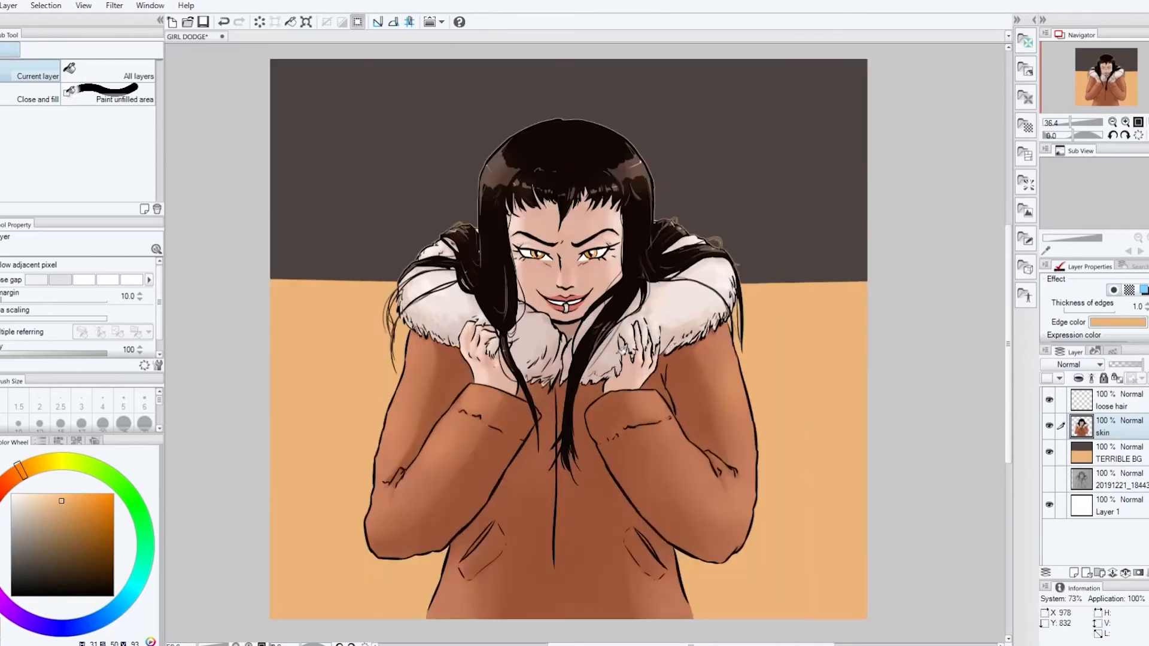
{"action": "scroll", "coordinate": [617, 381], "scroll_direction": "up", "scroll_amount": 3}
{"action": "scroll", "coordinate": [688, 381], "scroll_direction": "down", "scroll_amount": 2}
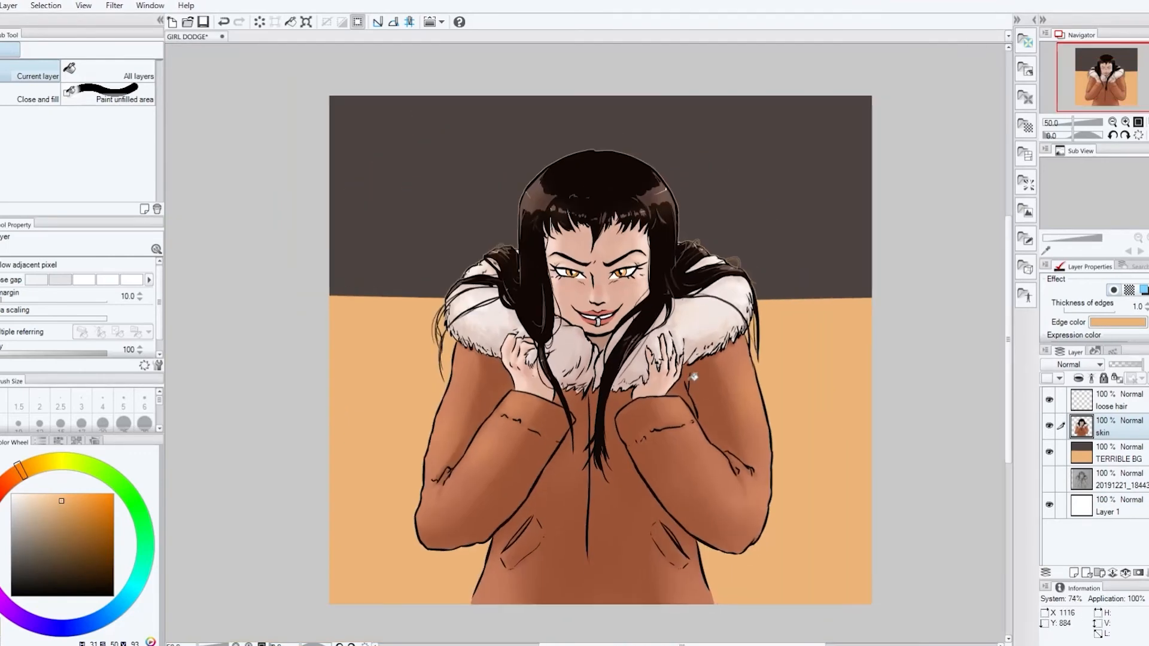
{"action": "key", "text": "ctrl+z"}
{"action": "key", "text": "ctrl+z"}
{"action": "key", "text": "ctrl+z"}
Sample the dark upper background color and choose the Cross-hatching x1 brush
{"action": "key", "text": "p"}
{"action": "left_click", "coordinate": [395, 263], "text": "alt"}
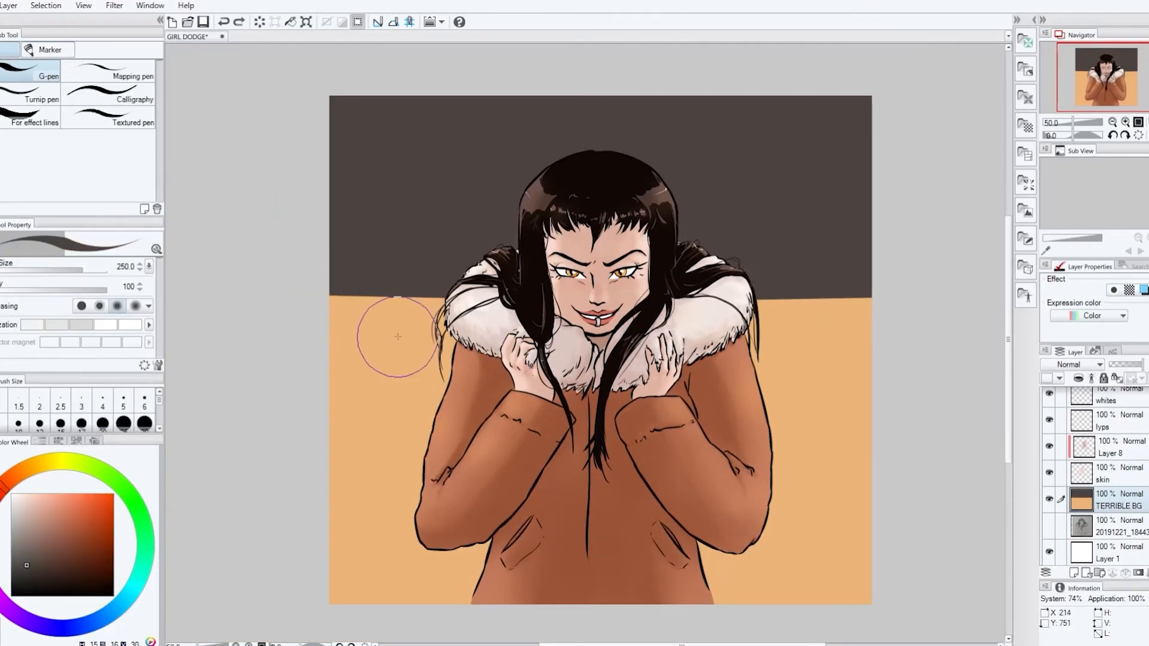
{"action": "key", "text": "b"}
{"action": "key", "text": "b"}
{"action": "key", "text": "b"}
{"action": "left_click", "coordinate": [27, 51]}
{"action": "left_click", "coordinate": [32, 157]}
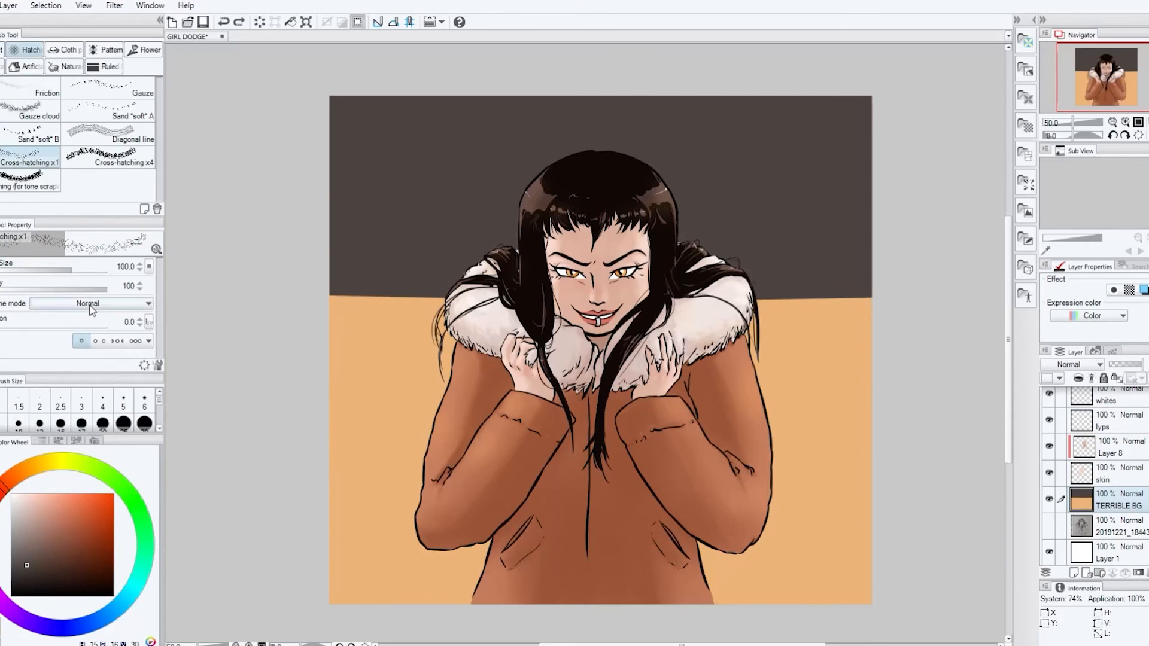
Try adjusted Cross-hatching x1 strokes at size 214.8 along the border between the two background colors
{"action": "left_click", "coordinate": [82, 341]}
{"action": "left_click", "coordinate": [41, 348]}
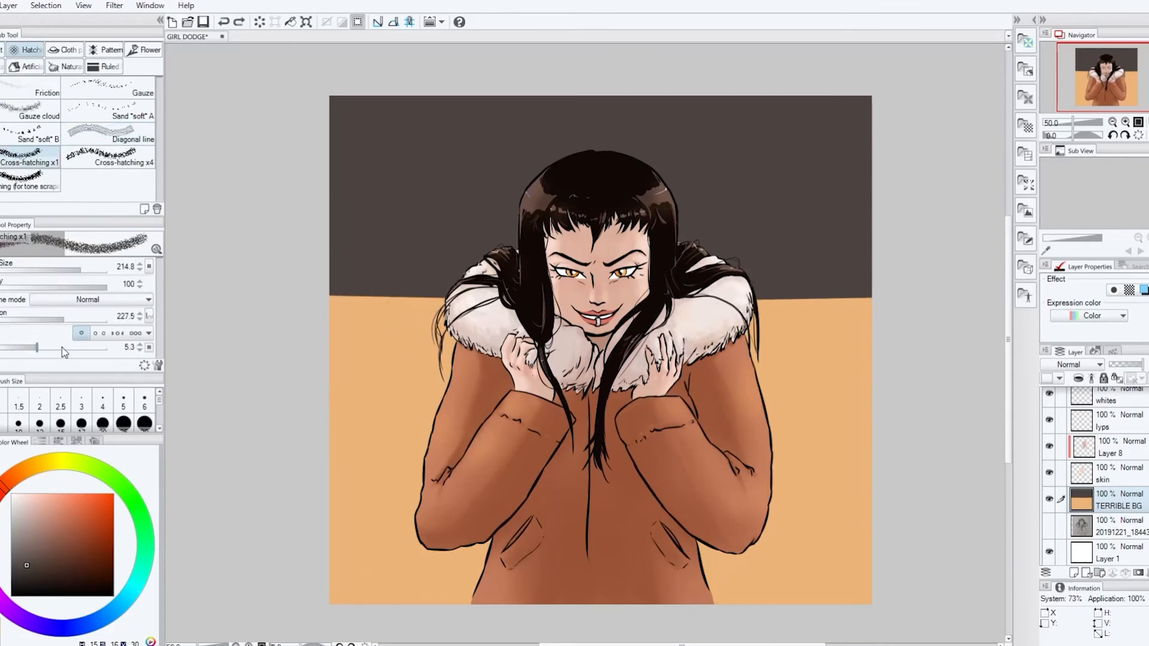
{"action": "left_click", "coordinate": [61, 348]}
{"action": "left_click_drag", "start_coordinate": [335, 308], "coordinate": [910, 313]}
{"action": "left_click_drag", "start_coordinate": [332, 329], "coordinate": [885, 335]}
{"action": "key", "text": "ctrl+z"}
{"action": "left_click_drag", "start_coordinate": [332, 299], "coordinate": [879, 299]}
{"action": "key", "text": "ctrl+z"}
Try Diagonal line hatching across the background's horizon and down the lower left area
{"action": "left_click", "coordinate": [108, 132]}
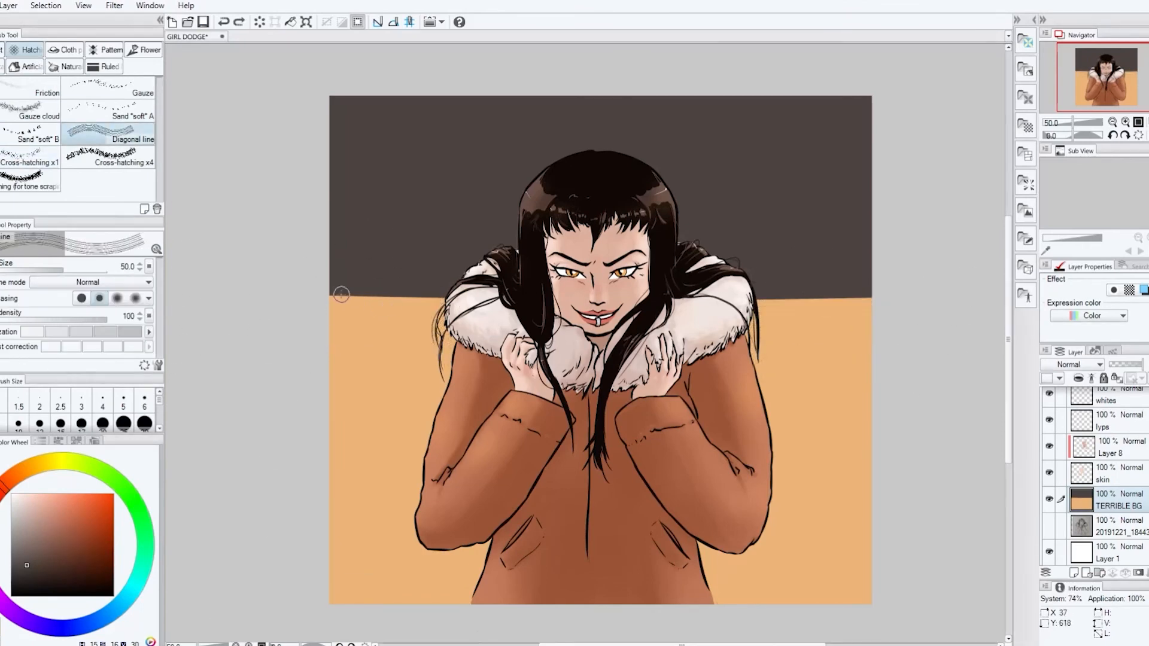
{"action": "mouse_move", "coordinate": [347, 317]}
{"action": "left_mouse_down"}
{"action": "mouse_move", "coordinate": [460, 300]}
{"action": "mouse_move", "coordinate": [884, 317]}
{"action": "left_mouse_up"}
{"action": "left_click_drag", "start_coordinate": [359, 338], "coordinate": [368, 526]}
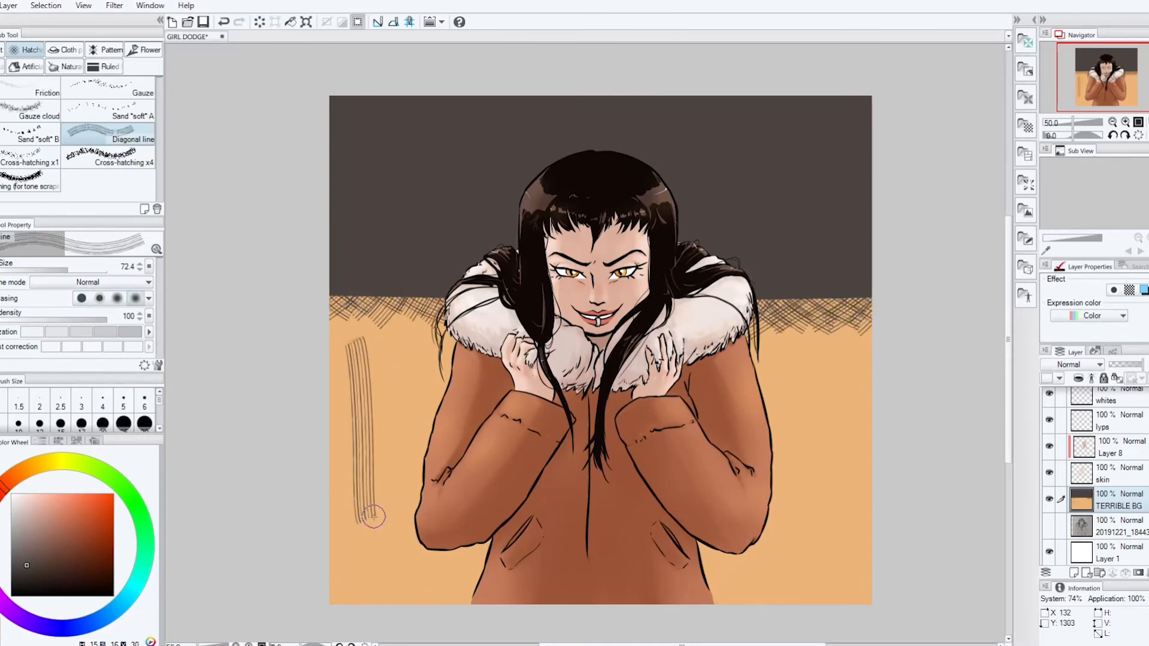
{"action": "key", "text": "ctrl+z"}
{"action": "key", "text": "ctrl+z"}
Break up the edge between the dark and tan backgrounds with the hatching brush for tone scraping at size 200
{"action": "key", "text": "ctrl+z"}
{"action": "left_click", "coordinate": [30, 181]}
{"action": "mouse_move", "coordinate": [327, 306]}
{"action": "left_mouse_down"}
{"action": "mouse_move", "coordinate": [933, 315]}
{"action": "mouse_move", "coordinate": [335, 298]}
{"action": "mouse_move", "coordinate": [902, 296]}
{"action": "left_mouse_up"}
{"action": "left_click", "coordinate": [108, 111]}
{"action": "left_click", "coordinate": [32, 88]}
{"action": "key", "text": "ctrl+z"}
{"action": "key", "text": "ctrl+z"}
{"action": "left_click", "coordinate": [30, 180]}
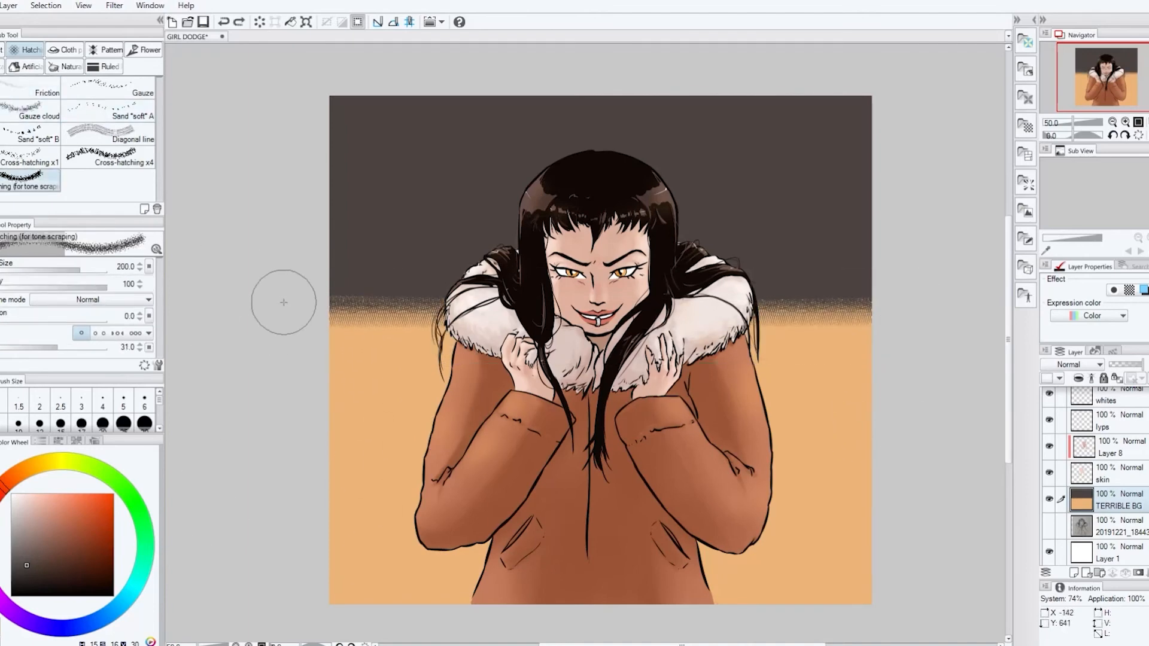
{"action": "left_click_drag", "start_coordinate": [281, 300], "coordinate": [895, 297]}
{"action": "key", "text": "p"}
{"action": "key", "text": "ctrl+z"}
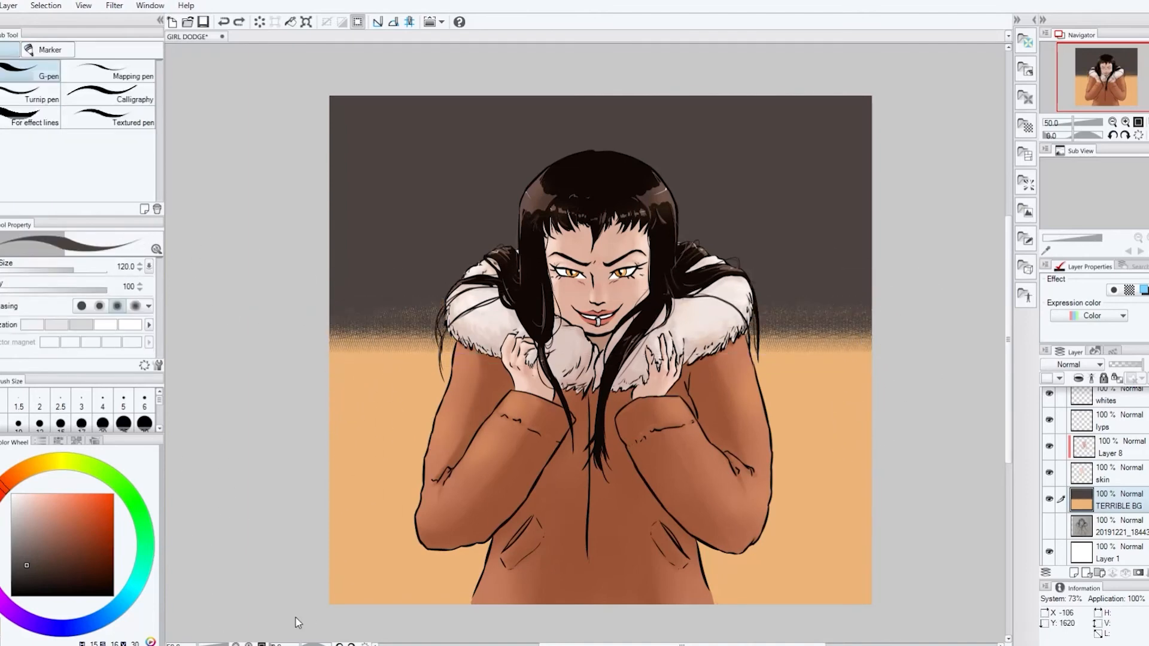
Set up the ruled Dashed line brush with size 6.3 and thickness 45, trying it on the lower background
{"action": "key", "text": "b"}
{"action": "left_click", "coordinate": [106, 49]}
{"action": "left_click", "coordinate": [104, 67]}
{"action": "left_click", "coordinate": [108, 112]}
{"action": "left_click_drag", "start_coordinate": [348, 397], "coordinate": [530, 401]}
{"action": "key", "text": "ctrl+z"}
{"action": "left_click", "coordinate": [58, 270]}
{"action": "left_click_drag", "start_coordinate": [59, 304], "coordinate": [42, 304]}
{"action": "left_click", "coordinate": [28, 270]}
Draw vertical dashed lines of varying lengths down the tan background left of the figure
{"action": "left_click_drag", "start_coordinate": [374, 351], "coordinate": [378, 511]}
{"action": "left_click_drag", "start_coordinate": [369, 341], "coordinate": [369, 549]}
{"action": "left_click_drag", "start_coordinate": [356, 340], "coordinate": [356, 469]}
{"action": "left_click_drag", "start_coordinate": [346, 339], "coordinate": [347, 397]}
{"action": "left_click_drag", "start_coordinate": [340, 302], "coordinate": [342, 489]}
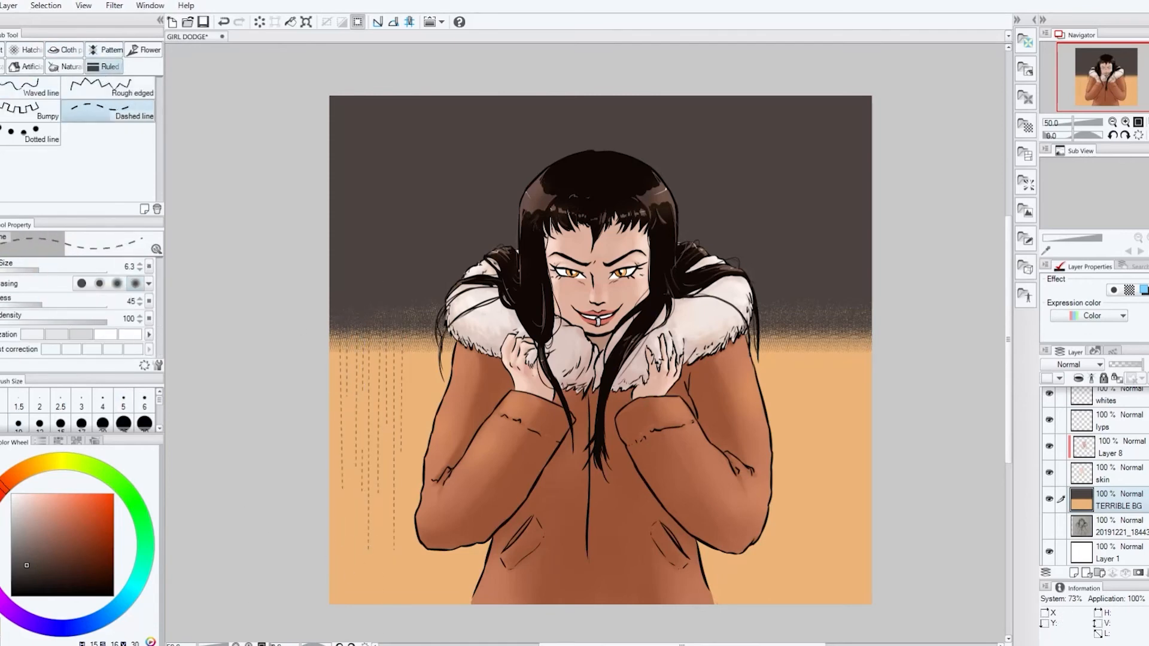
Add a new layer above TERRIBLE BG and draw vertical dashed lines down the tan background right of the figure
{"action": "key", "text": "ctrl+shift+n"}
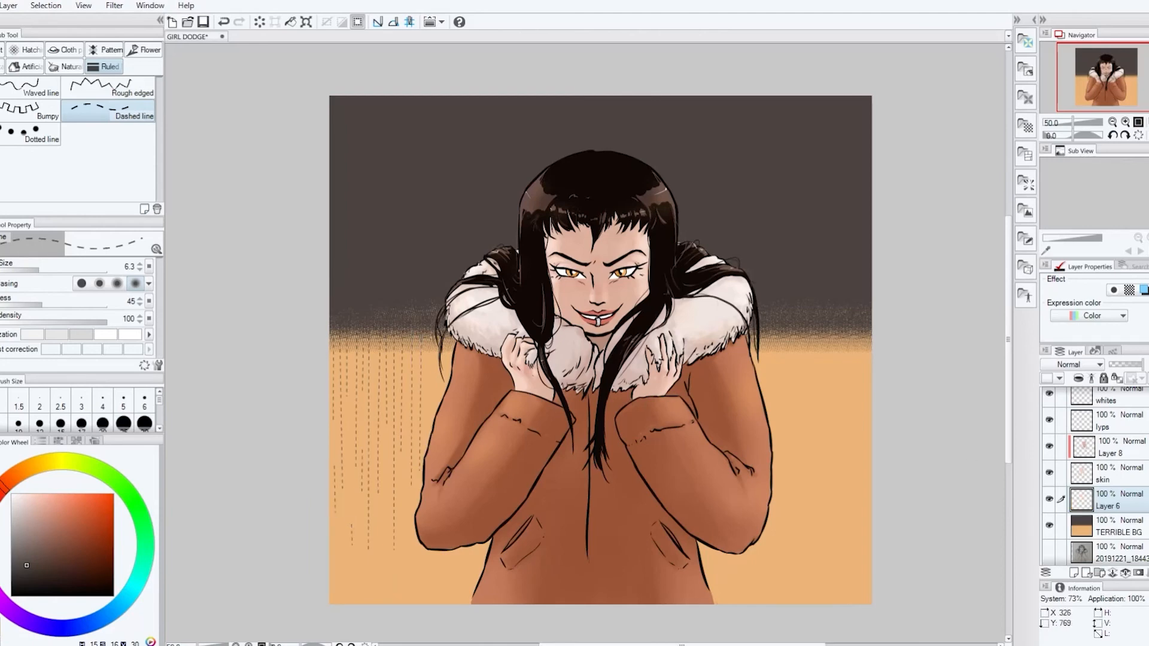
{"action": "left_click_drag", "start_coordinate": [799, 328], "coordinate": [796, 467]}
{"action": "left_click_drag", "start_coordinate": [791, 332], "coordinate": [789, 419]}
{"action": "mouse_move", "coordinate": [814, 324]}
{"action": "left_mouse_down"}
{"action": "mouse_move", "coordinate": [813, 493]}
{"action": "mouse_move", "coordinate": [823, 430]}
{"action": "left_mouse_up"}
{"action": "left_click_drag", "start_coordinate": [832, 332], "coordinate": [833, 477]}
{"action": "left_click_drag", "start_coordinate": [841, 330], "coordinate": [842, 559]}
{"action": "left_click_drag", "start_coordinate": [851, 332], "coordinate": [851, 460]}
{"action": "left_click", "coordinate": [838, 574]}
Select the tan lower background area on the TERRIBLE BG layer with the magic wand
{"action": "key", "text": "b"}
{"action": "key", "text": "w"}
{"action": "left_click", "coordinate": [1117, 527]}
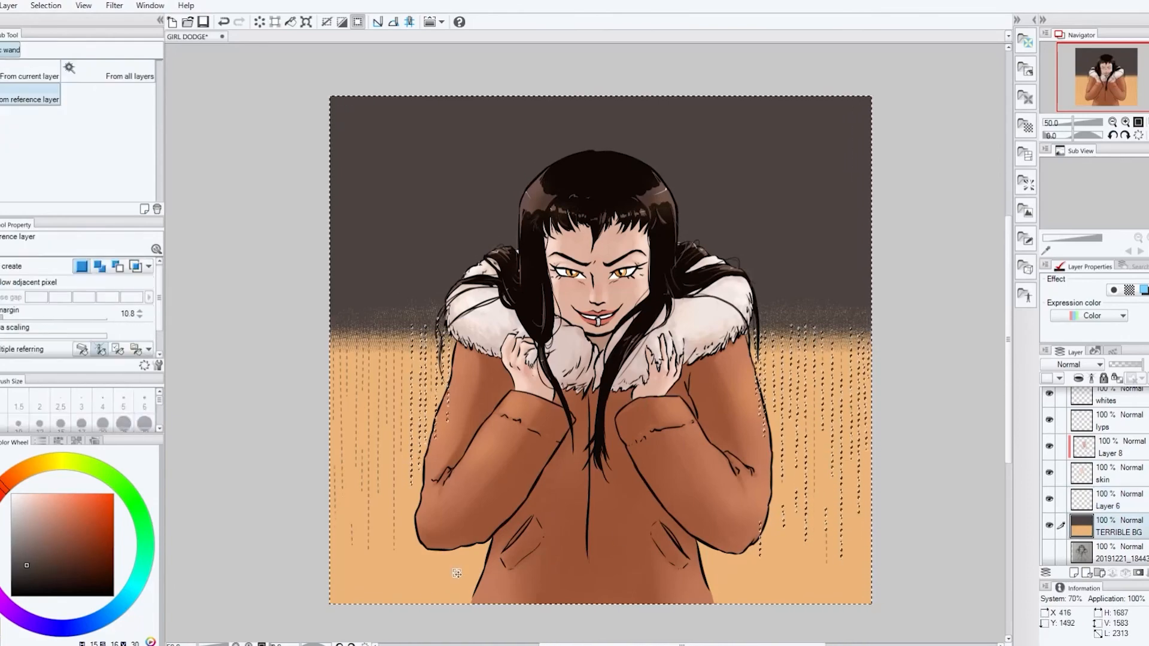
{"action": "left_click", "coordinate": [383, 574]}
Try to brush a brighter orange along the bottom of the tan background with the Soft airbrush at size 170
{"action": "key", "text": "b"}
{"action": "left_click", "coordinate": [371, 574], "text": "alt"}
{"action": "left_click_drag", "start_coordinate": [326, 546], "coordinate": [344, 598]}
{"action": "key", "text": "ctrl+d"}
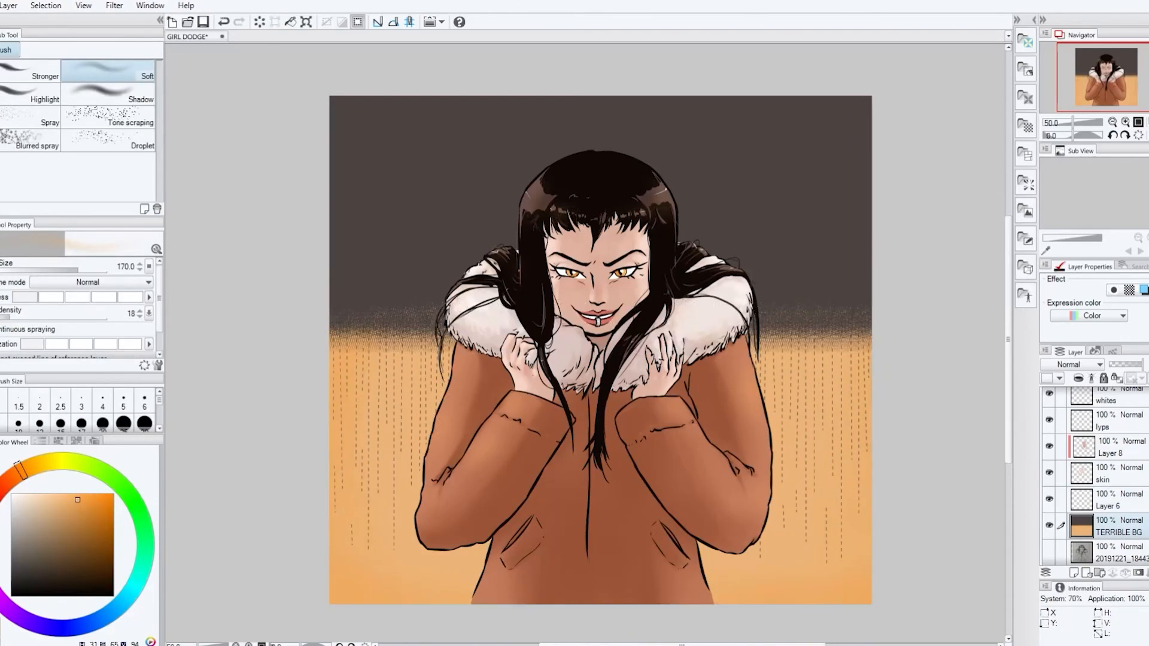
{"action": "key", "text": "ctrl+z"}
{"action": "key", "text": "ctrl+z"}
{"action": "key", "text": "ctrl+z"}
{"action": "key", "text": "ctrl+y"}
Hide the selection border and shade the tan background just below the horizon in darker orange-brown with the Soft airbrush at size 170
{"action": "left_click", "coordinate": [71, 518]}
{"action": "left_click", "coordinate": [83, 6]}
{"action": "left_click", "coordinate": [120, 207]}
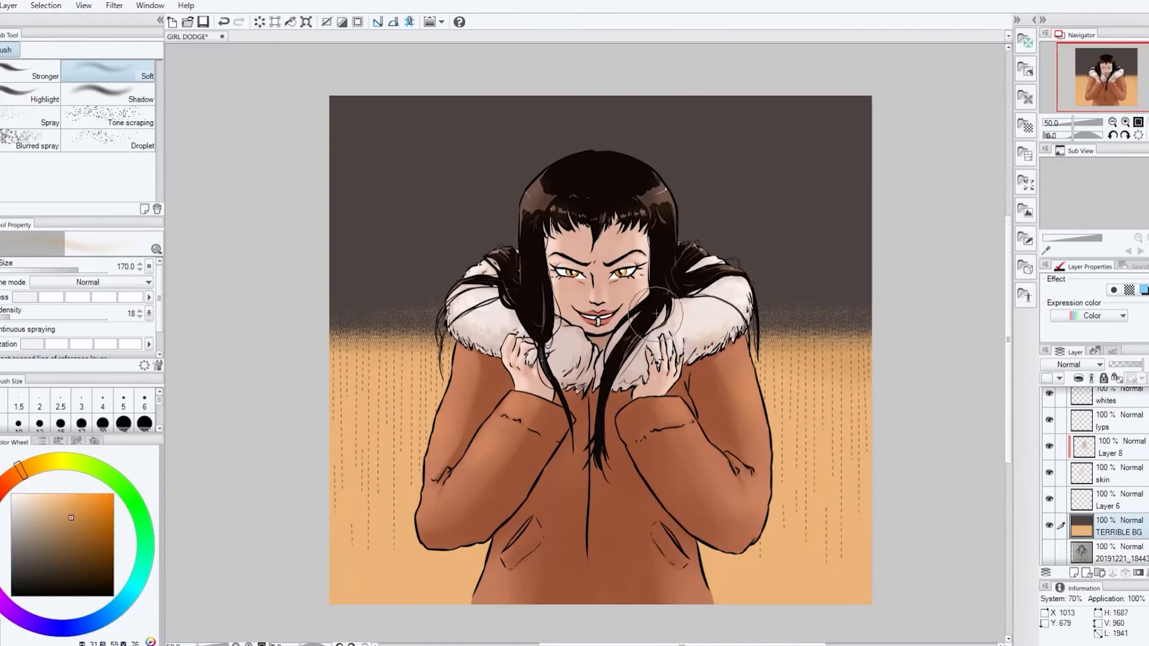
{"action": "left_click_drag", "start_coordinate": [332, 366], "coordinate": [867, 384]}
{"action": "left_click_drag", "start_coordinate": [295, 398], "coordinate": [871, 402]}
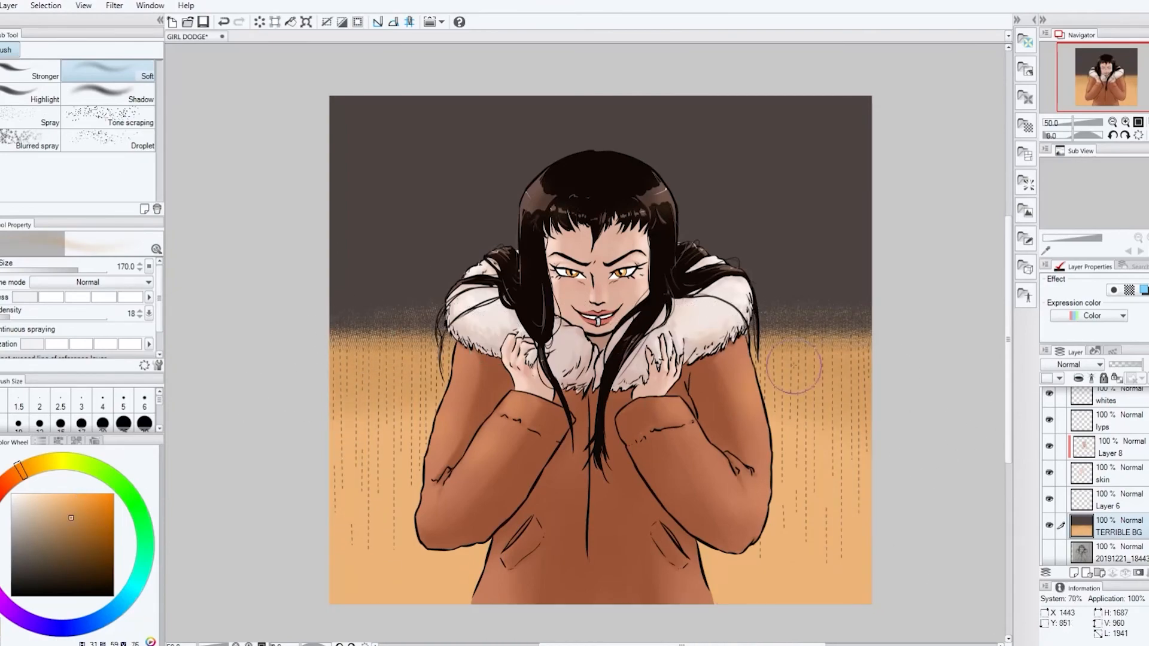
Select the dark upper background and darken its top edge in near-black brown with the Soft airbrush at size 170
{"action": "left_click", "coordinate": [84, 6]}
{"action": "left_click", "coordinate": [119, 206]}
{"action": "key", "text": "w"}
{"action": "key", "text": "b"}
{"action": "left_click", "coordinate": [371, 284], "text": "alt"}
{"action": "left_click", "coordinate": [29, 580]}
{"action": "mouse_move", "coordinate": [335, 105]}
{"action": "left_mouse_down"}
{"action": "mouse_move", "coordinate": [900, 108]}
{"action": "mouse_move", "coordinate": [828, 85]}
{"action": "left_mouse_up"}
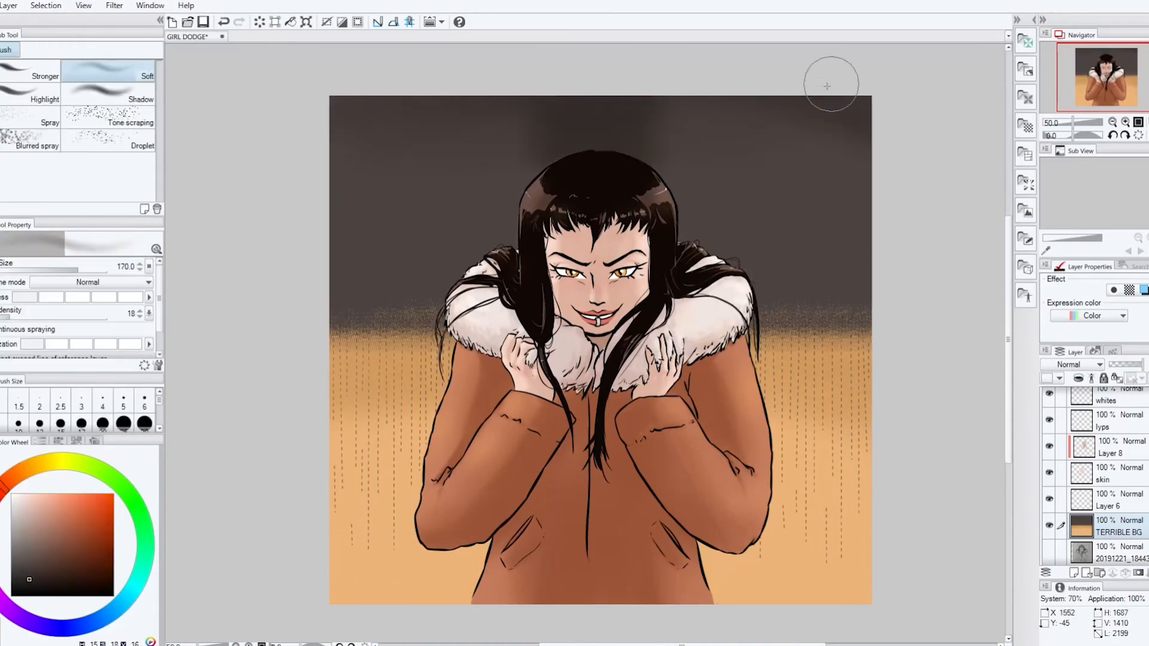
Even out the dark upper background around the girl's head with broad Soft airbrush strokes at size 170
{"action": "left_click_drag", "start_coordinate": [834, 142], "coordinate": [464, 153]}
{"action": "mouse_move", "coordinate": [1008, 359]}
{"action": "left_mouse_down"}
{"action": "mouse_move", "coordinate": [1017, 181]}
{"action": "mouse_move", "coordinate": [1008, 323]}
{"action": "left_mouse_up"}
{"action": "left_click", "coordinate": [543, 236], "text": "alt"}
{"action": "left_click_drag", "start_coordinate": [241, 292], "coordinate": [342, 290]}
{"action": "left_click_drag", "start_coordinate": [487, 332], "coordinate": [576, 258]}
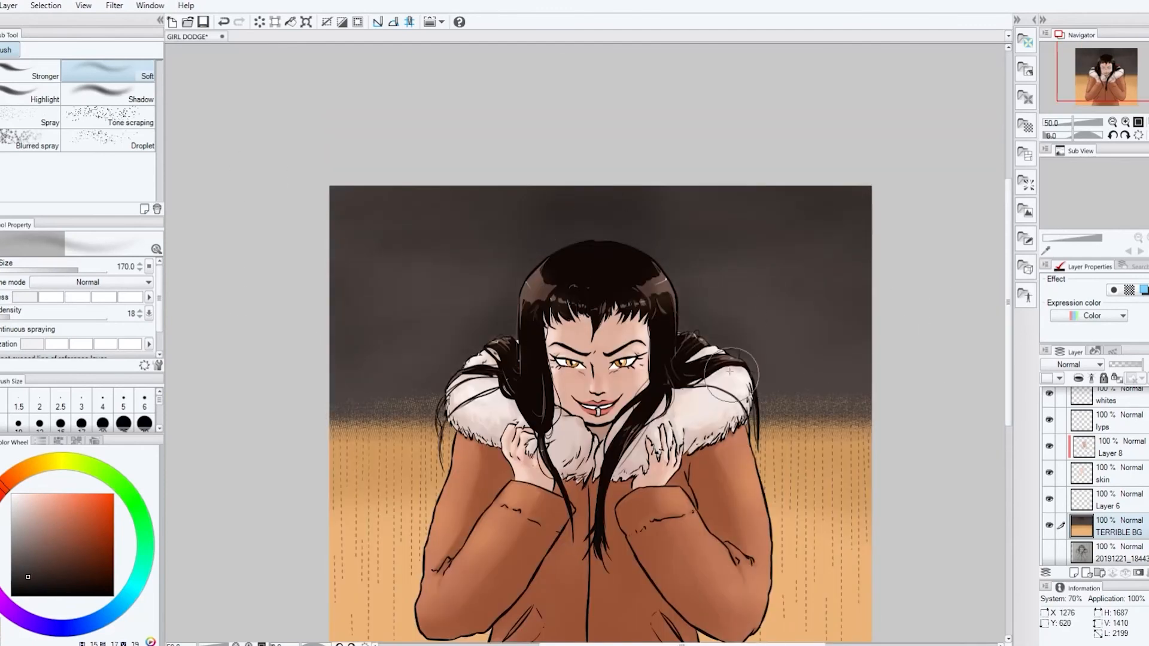
{"action": "scroll", "coordinate": [675, 459], "scroll_direction": "down", "scroll_amount": 3}
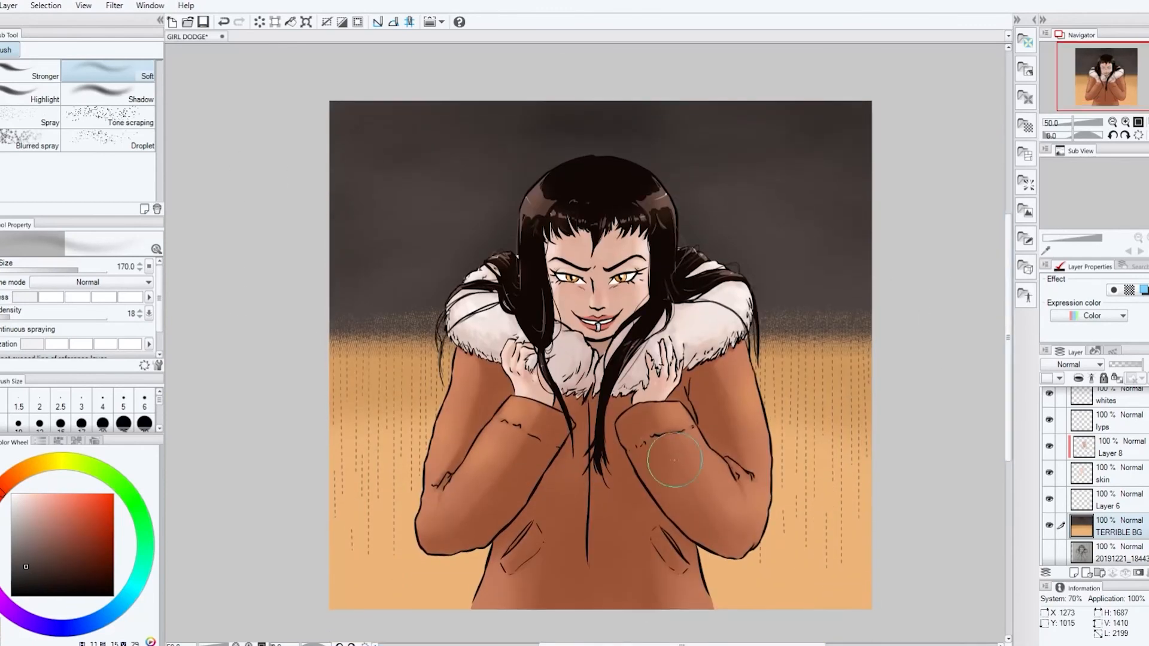
Clear the selection and draw short fur strokes across the collar on the GIRL DODGE layer with the G-pen at size 20
{"action": "scroll", "coordinate": [1101, 467], "scroll_direction": "up", "scroll_amount": 5}
{"action": "left_click", "coordinate": [1118, 441]}
{"action": "scroll", "coordinate": [685, 312], "scroll_direction": "up", "scroll_amount": 3}
{"action": "key", "text": "p"}
{"action": "left_click", "coordinate": [103, 424]}
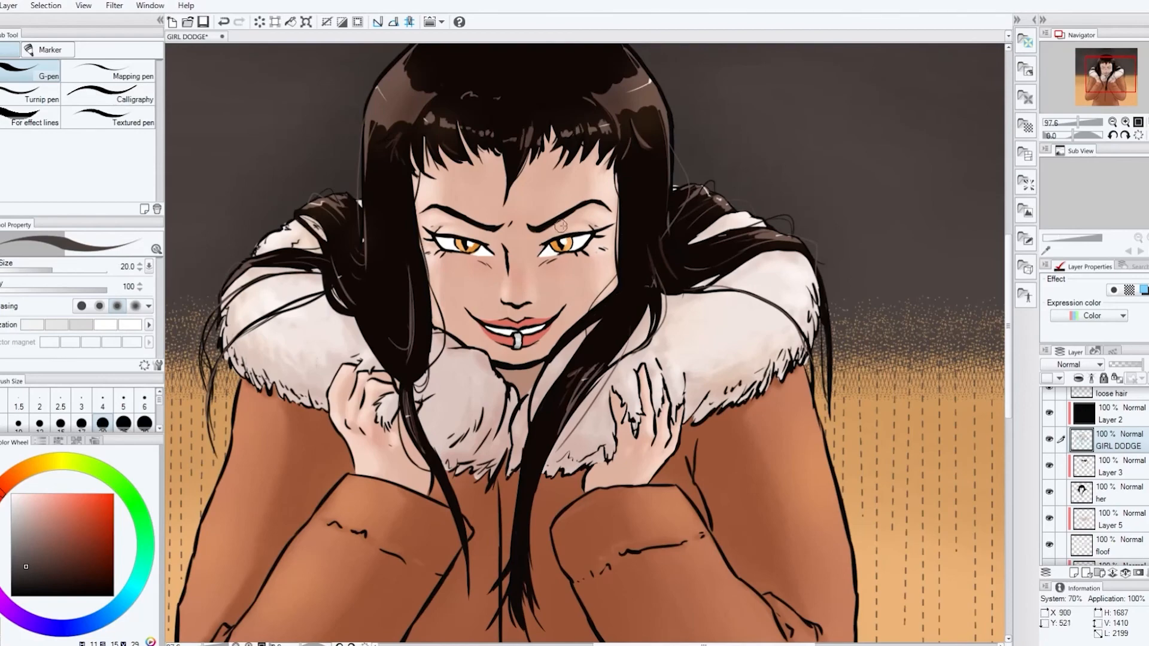
{"action": "scroll", "coordinate": [551, 257], "scroll_direction": "up", "scroll_amount": 2}
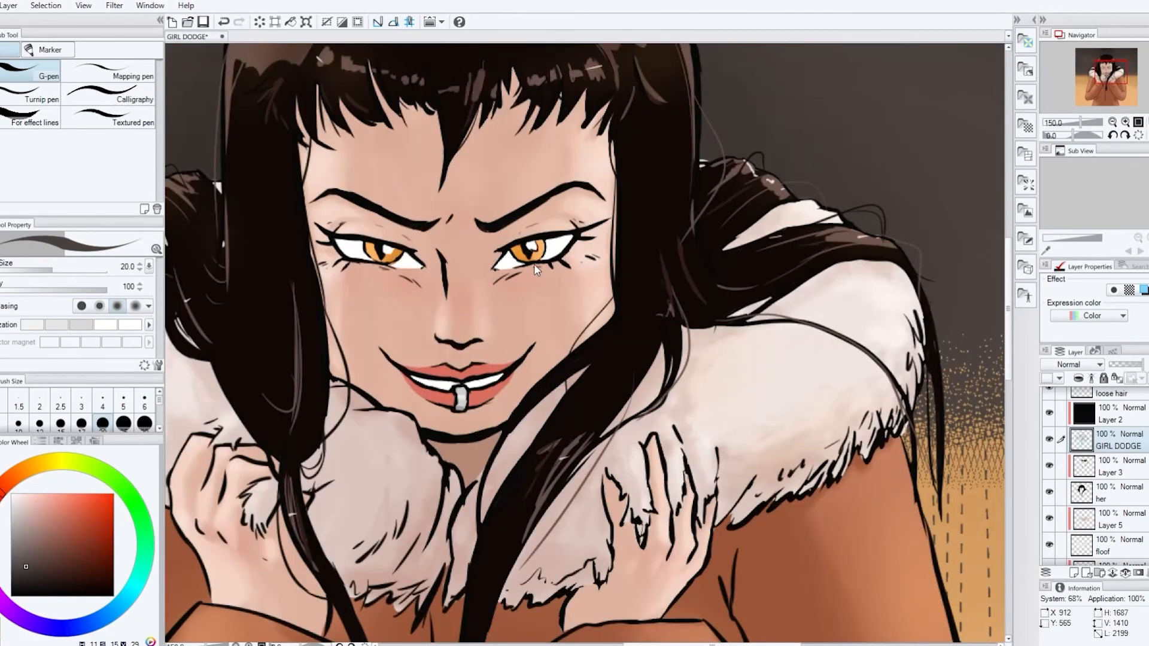
{"action": "scroll", "coordinate": [449, 234], "scroll_direction": "down", "scroll_amount": 3}
{"action": "scroll", "coordinate": [477, 308], "scroll_direction": "up", "scroll_amount": 4}
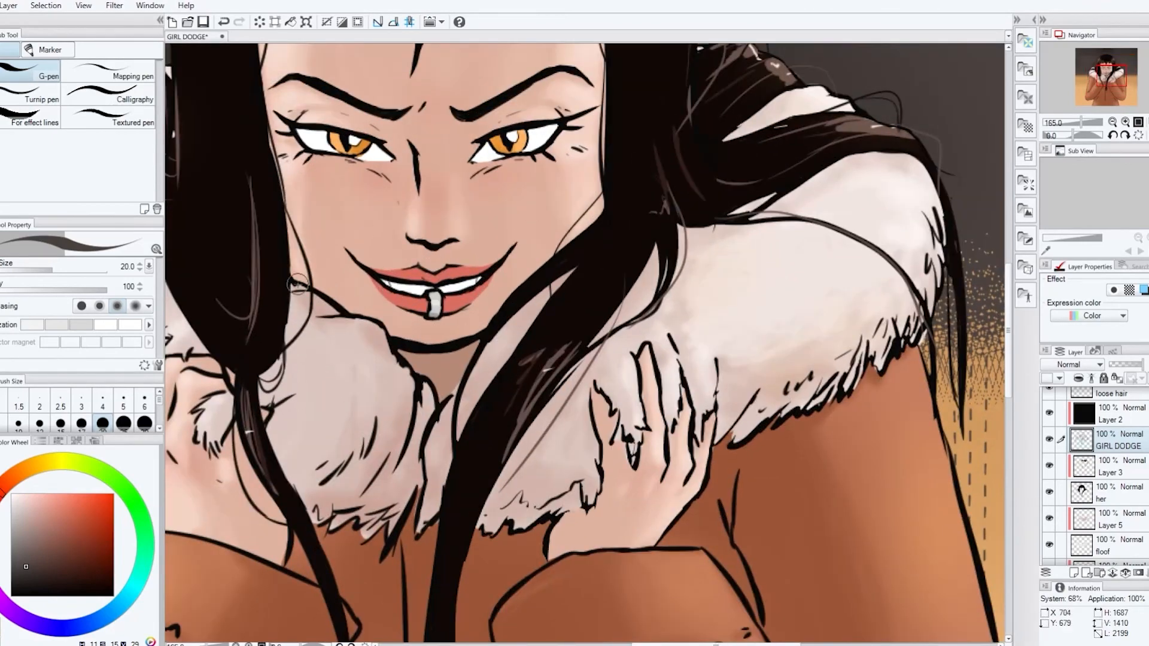
{"action": "key", "text": "ctrl+d"}
{"action": "left_click_drag", "start_coordinate": [423, 476], "coordinate": [460, 446]}
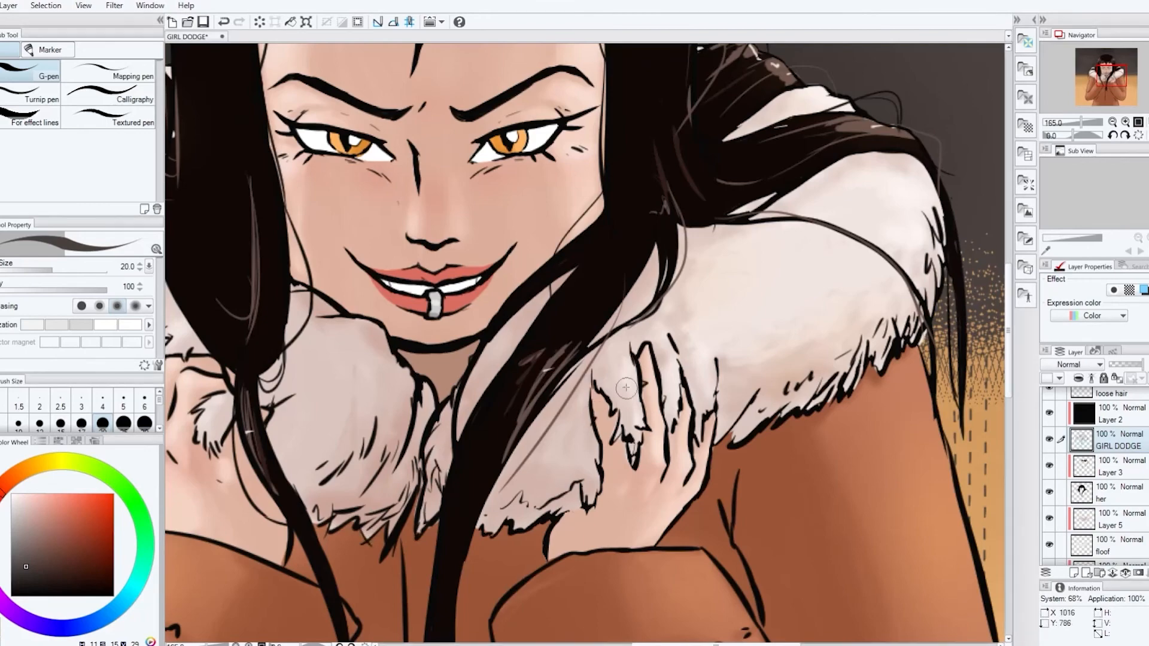
{"action": "left_click_drag", "start_coordinate": [519, 485], "coordinate": [532, 484]}
{"action": "left_click_drag", "start_coordinate": [735, 440], "coordinate": [771, 375]}
{"action": "left_click_drag", "start_coordinate": [787, 348], "coordinate": [839, 322]}
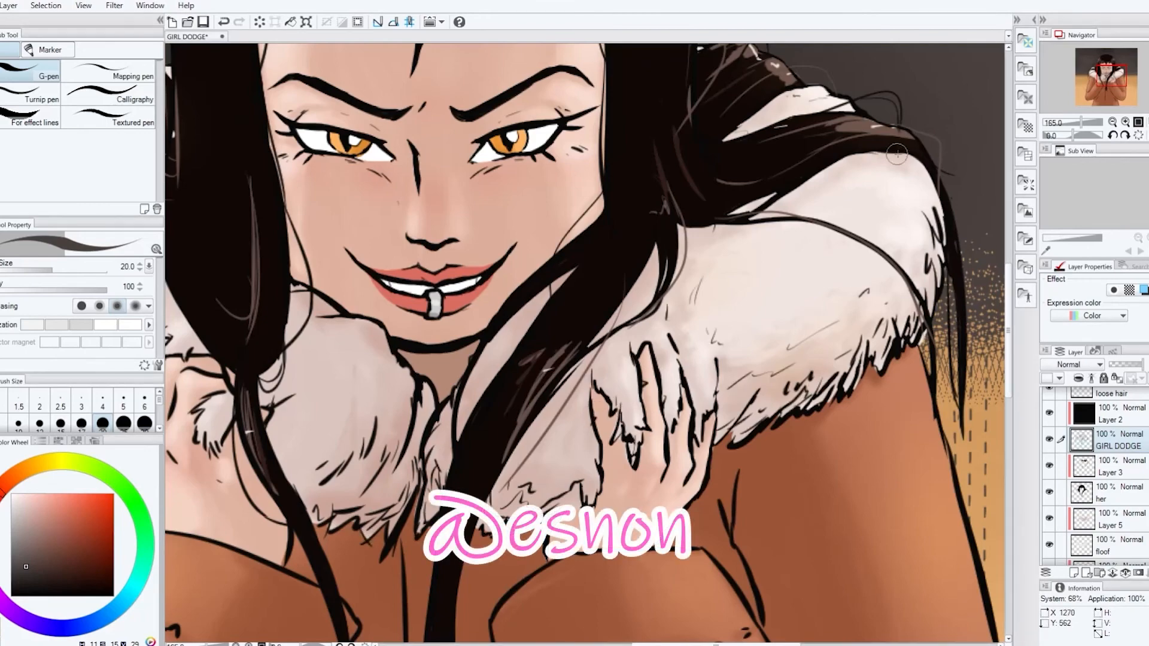
Add more short fur lines to the collar beside the hair and on its opposite half with the G-pen at size 20
{"action": "left_click_drag", "start_coordinate": [516, 328], "coordinate": [503, 340]}
{"action": "left_click_drag", "start_coordinate": [716, 644], "coordinate": [676, 644]}
{"action": "left_click_drag", "start_coordinate": [565, 354], "coordinate": [576, 371]}
{"action": "left_click_drag", "start_coordinate": [479, 432], "coordinate": [486, 441]}
{"action": "left_click_drag", "start_coordinate": [406, 437], "coordinate": [411, 432]}
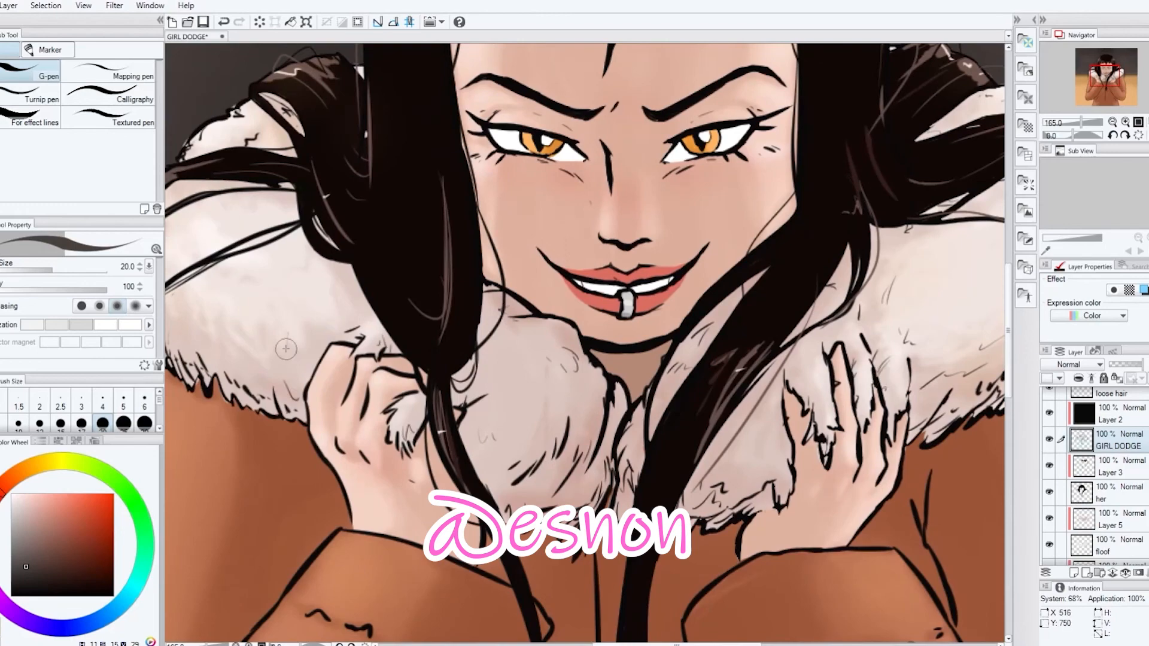
{"action": "scroll", "coordinate": [678, 415], "scroll_direction": "down", "scroll_amount": 5}
Draw a thin seam line along the coat sleeve and extend the coat's front line down to the canvas edge with the G-pen
{"action": "key", "text": "e"}
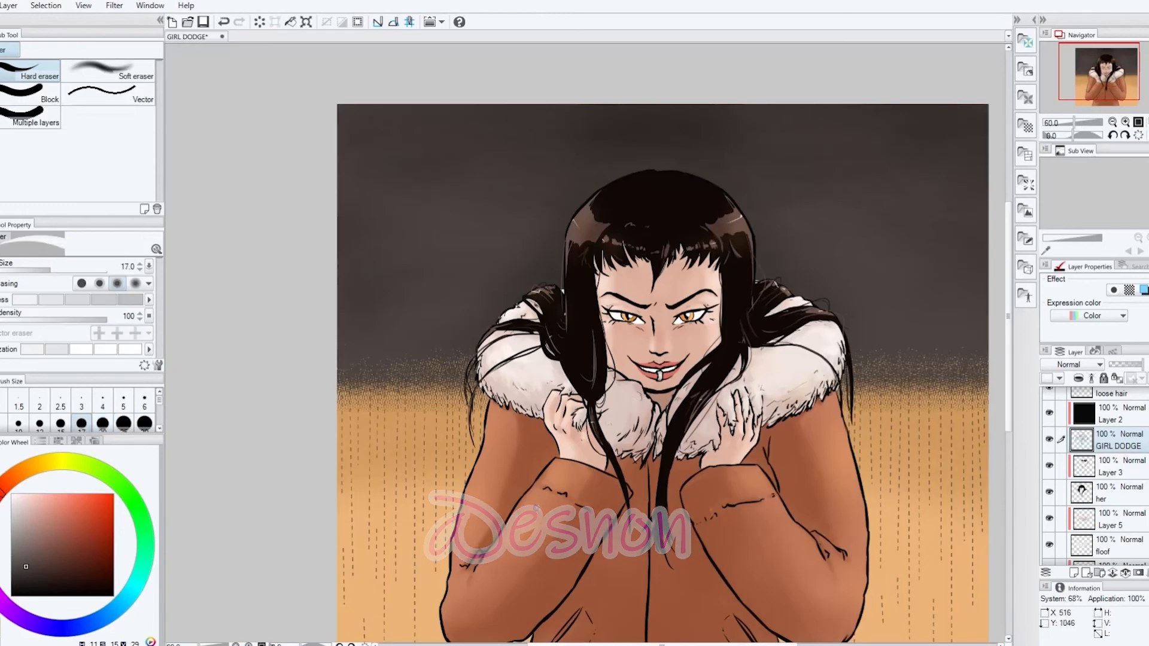
{"action": "key", "text": "p"}
{"action": "key", "text": "ctrl+z"}
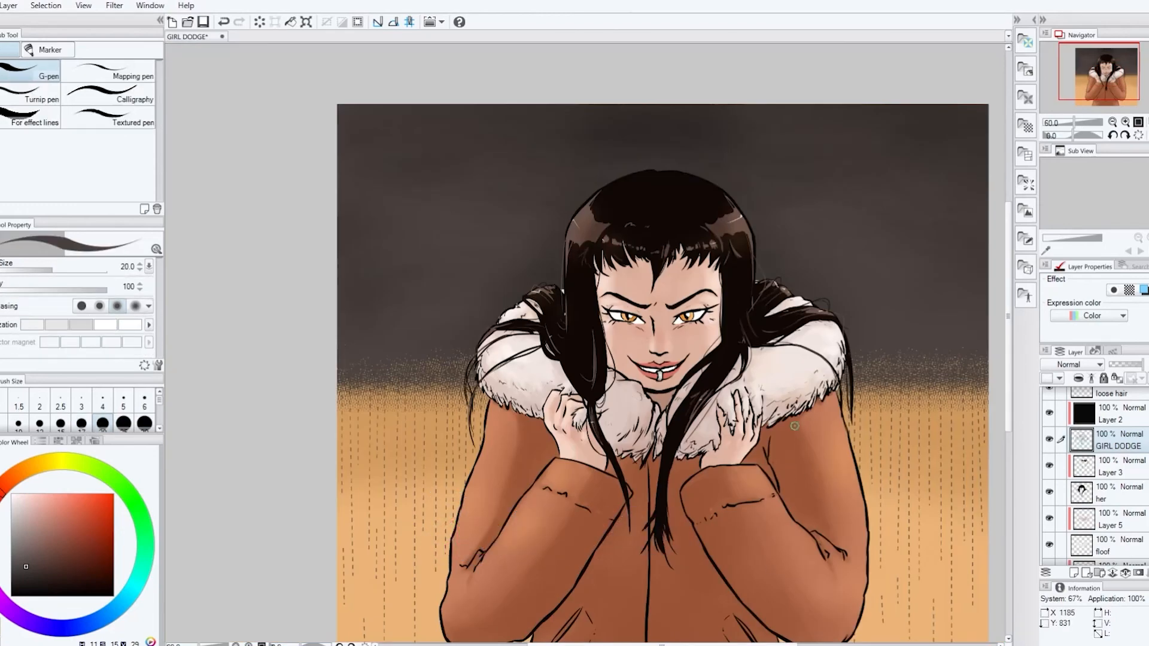
{"action": "left_click_drag", "start_coordinate": [1008, 392], "coordinate": [1007, 415]}
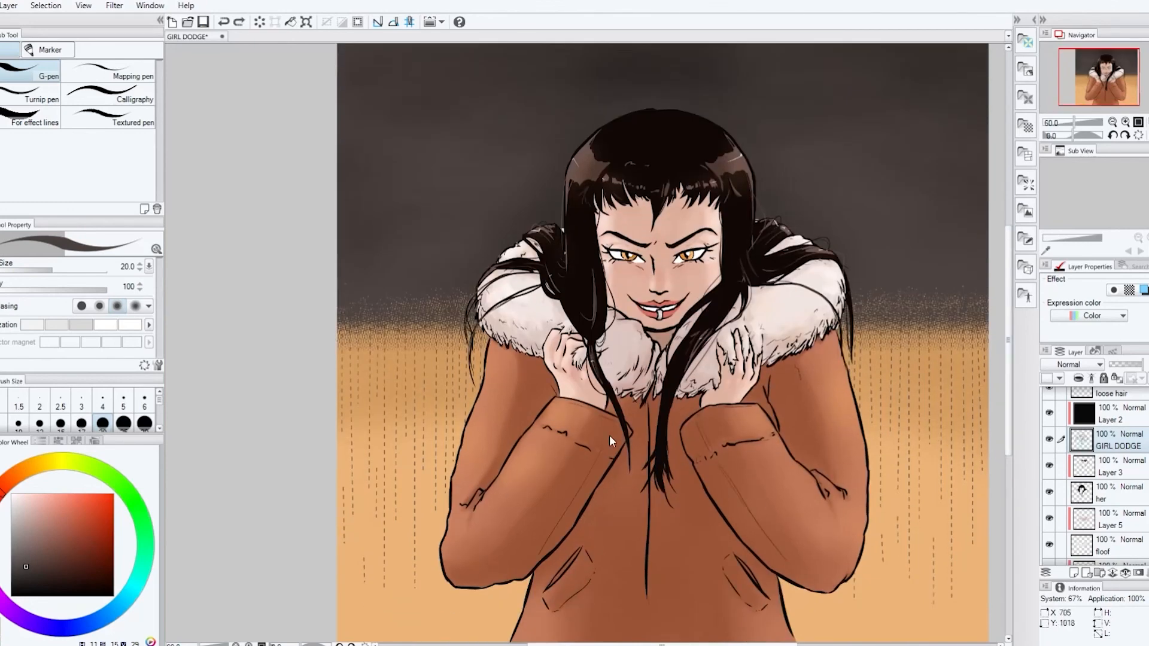
{"action": "left_click_drag", "start_coordinate": [603, 445], "coordinate": [537, 553]}
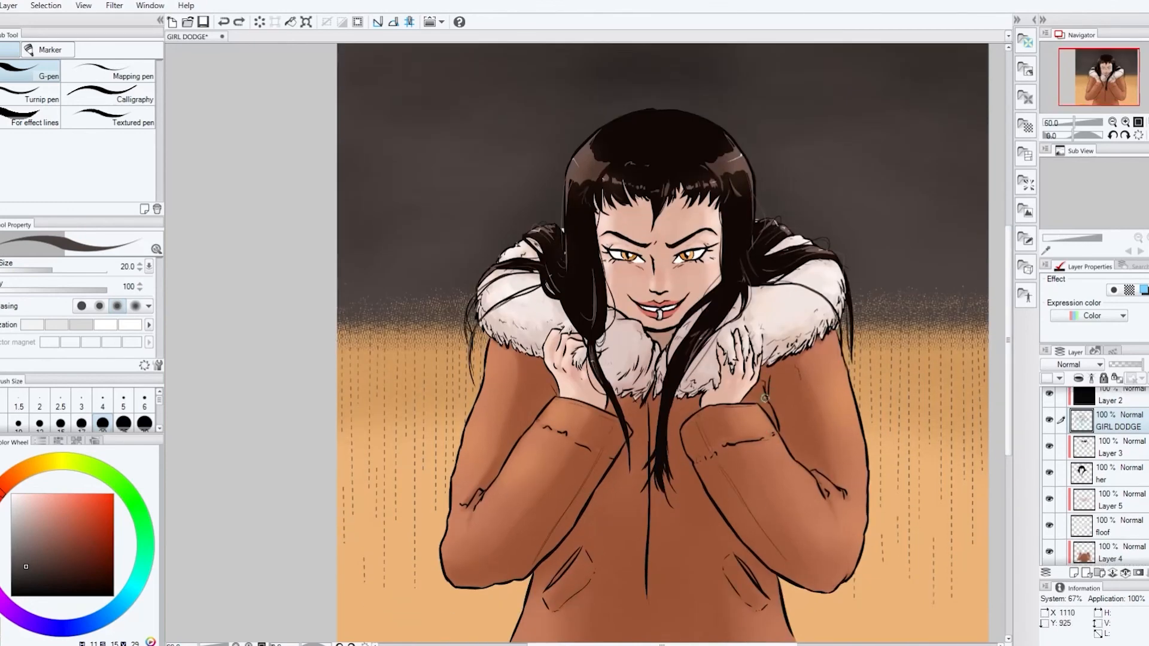
{"action": "left_click_drag", "start_coordinate": [646, 594], "coordinate": [652, 638]}
{"action": "scroll", "coordinate": [646, 503], "scroll_direction": "down", "scroll_amount": 3}
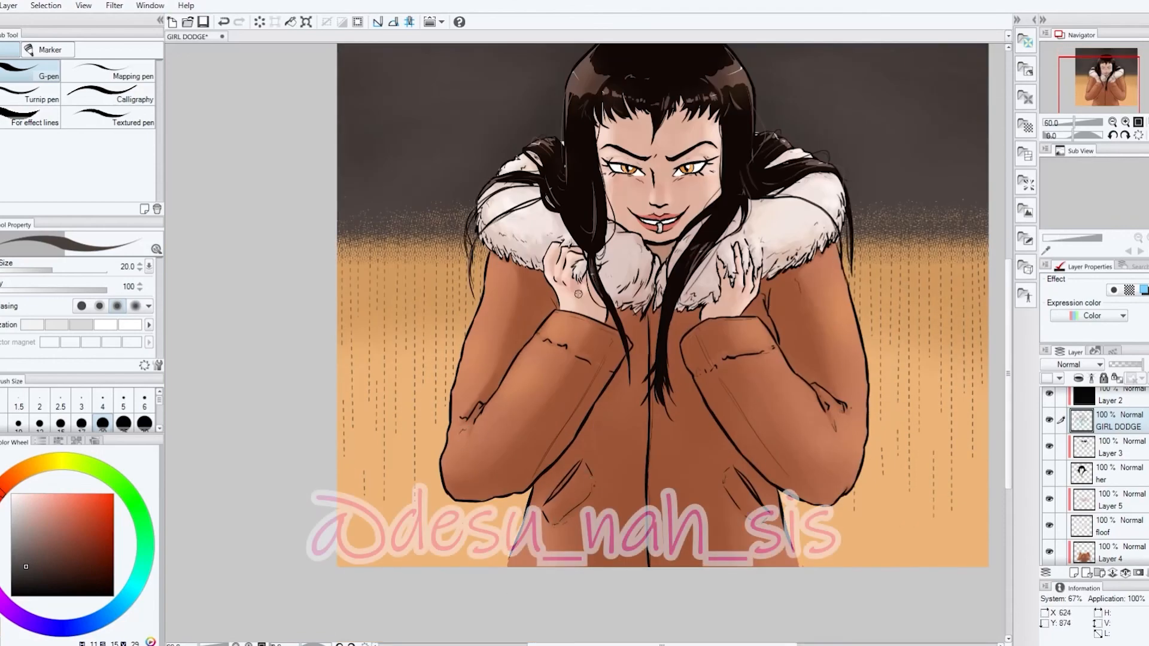
Examine the face up close and the whole drawing for remaining flaws
{"action": "scroll", "coordinate": [600, 292], "scroll_direction": "up", "scroll_amount": 5}
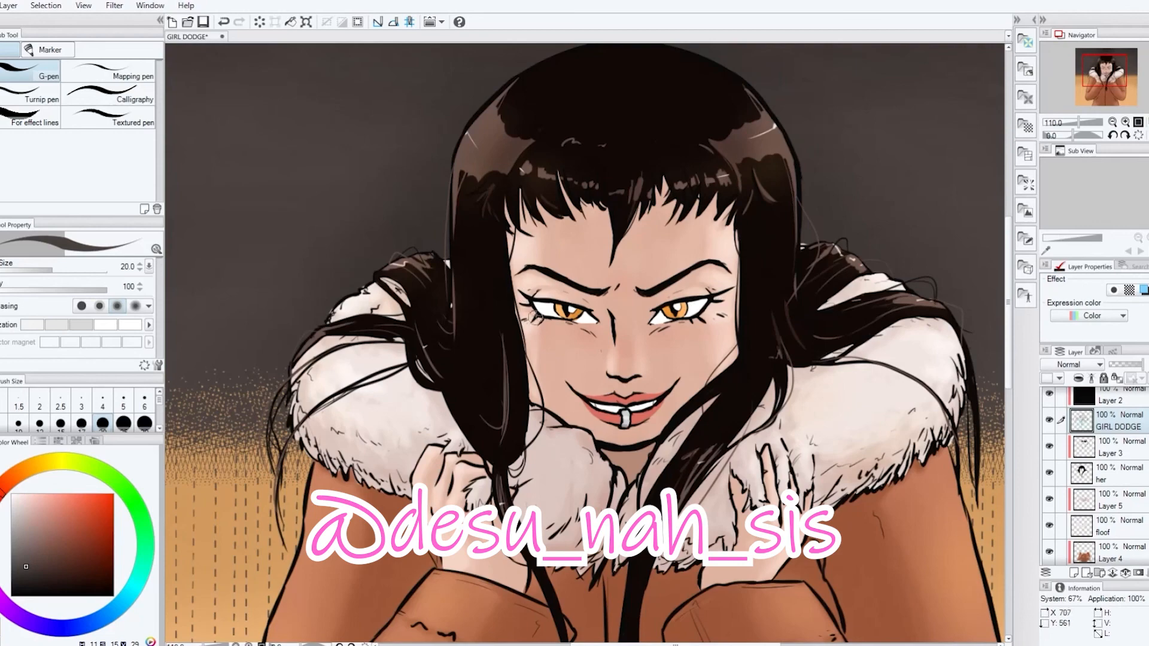
{"action": "scroll", "coordinate": [550, 320], "scroll_direction": "up", "scroll_amount": 3}
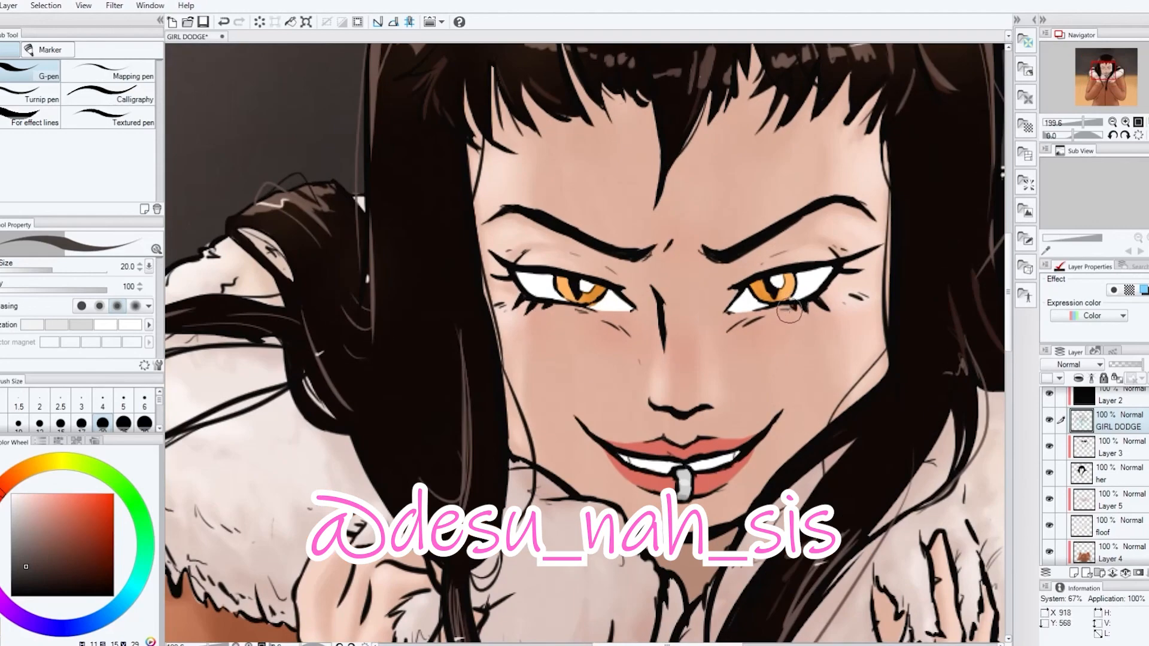
{"action": "scroll", "coordinate": [820, 326], "scroll_direction": "down", "scroll_amount": 2}
{"action": "scroll", "coordinate": [828, 325], "scroll_direction": "down", "scroll_amount": 3}
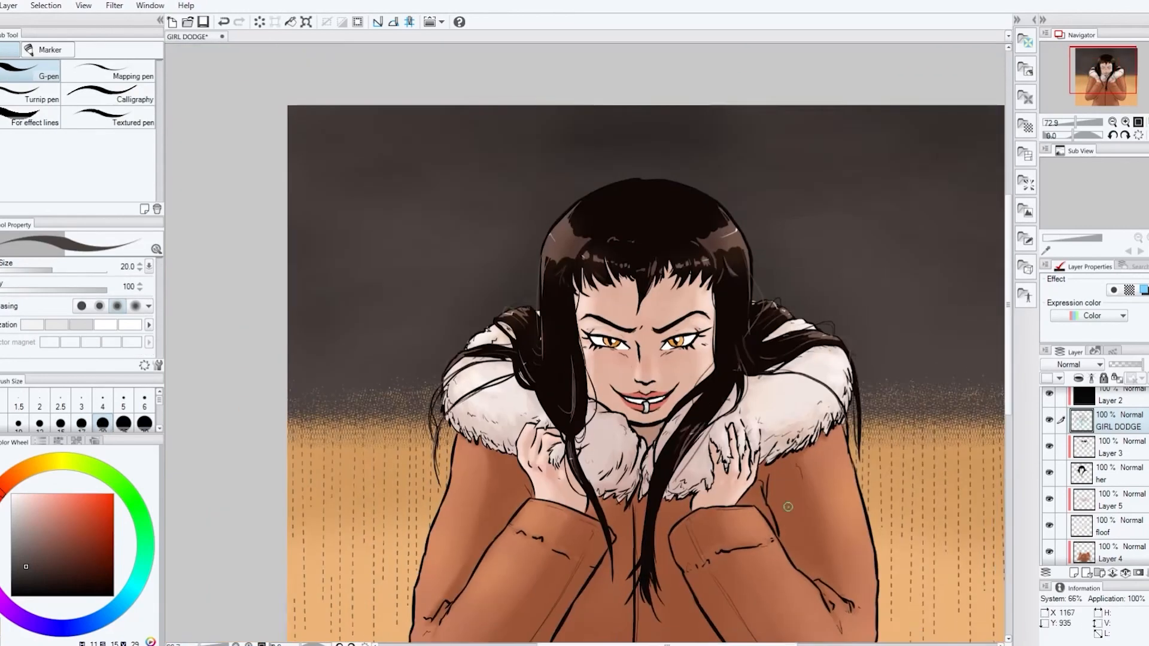
{"action": "left_click_drag", "start_coordinate": [788, 507], "coordinate": [842, 313]}
{"action": "scroll", "coordinate": [743, 161], "scroll_direction": "up", "scroll_amount": 3}
{"action": "scroll", "coordinate": [676, 352], "scroll_direction": "down", "scroll_amount": 2}
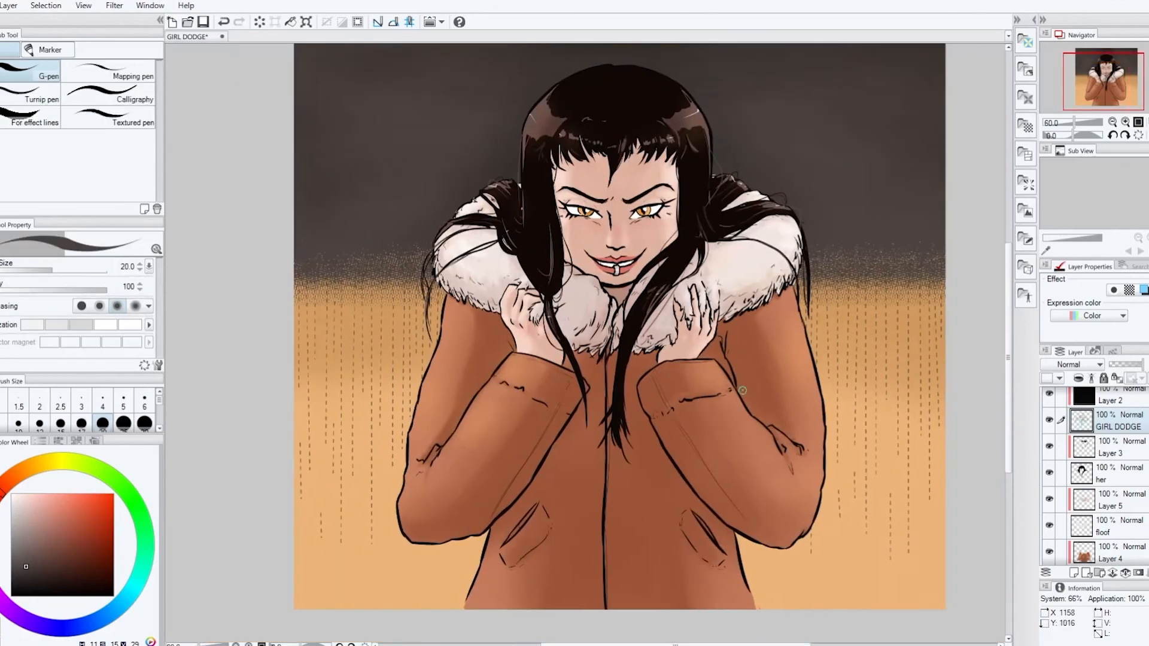
{"action": "scroll", "coordinate": [741, 389], "scroll_direction": "down", "scroll_amount": 2}
{"action": "scroll", "coordinate": [741, 389], "scroll_direction": "up", "scroll_amount": 1}
{"action": "scroll", "coordinate": [1113, 509], "scroll_direction": "down", "scroll_amount": 4}
Merge the character layers from Layer 2 down to skin into a single layer, leaving loose hair and the background separate
{"action": "left_click", "coordinate": [1113, 532]}
{"action": "scroll", "coordinate": [1114, 508], "scroll_direction": "up", "scroll_amount": 6}
{"action": "left_click", "coordinate": [1110, 436], "text": "shift"}
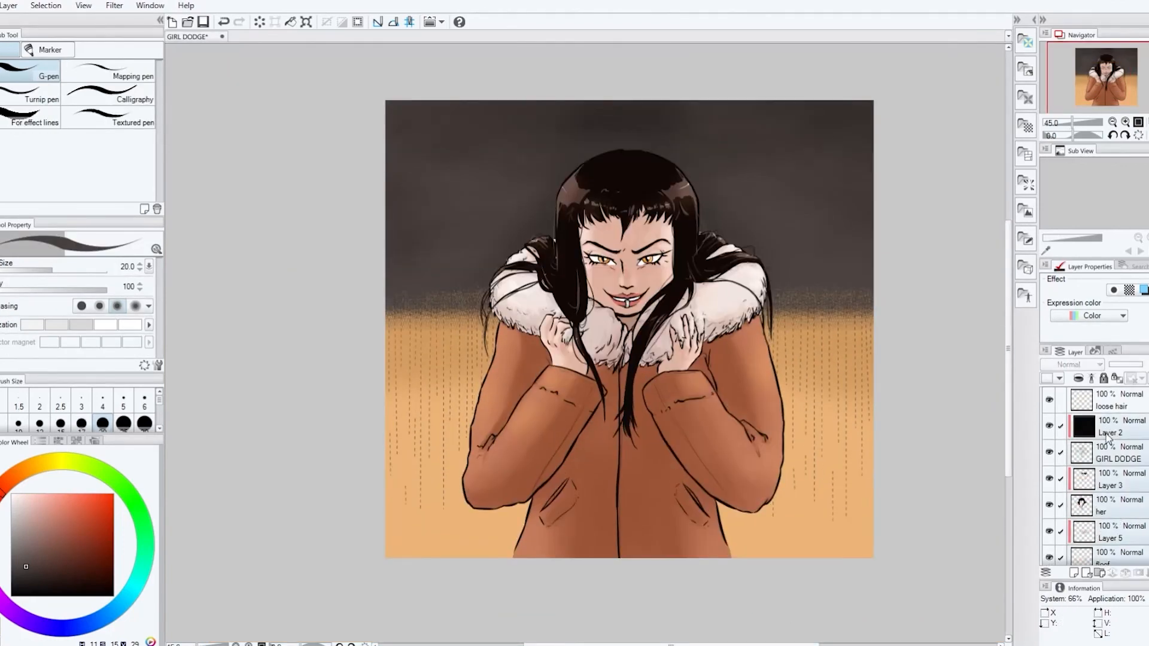
{"action": "key", "text": "shift+alt+e"}
Give the merged skin layer a border effect 1.0 thick with its edge colour sampled from the tan background
{"action": "left_click", "coordinate": [1114, 290]}
{"action": "left_click", "coordinate": [817, 536], "text": "alt"}
{"action": "left_click", "coordinate": [1134, 322]}
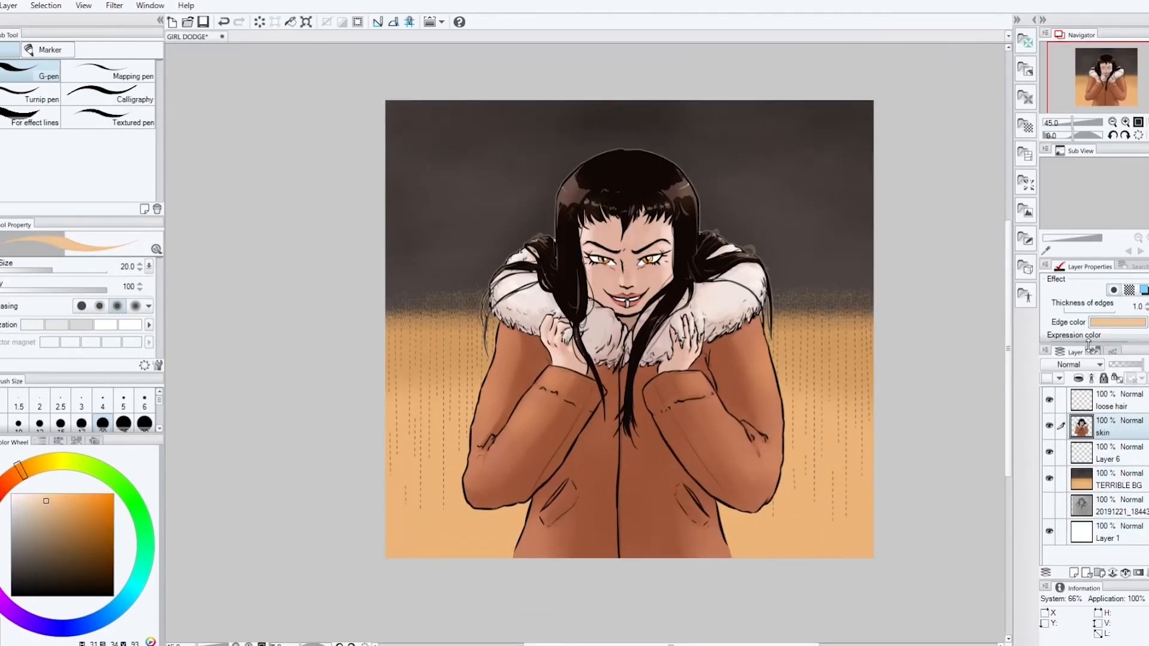
{"action": "scroll", "coordinate": [649, 254], "scroll_direction": "up", "scroll_amount": 4}
{"action": "scroll", "coordinate": [706, 340], "scroll_direction": "down", "scroll_amount": 4}
{"action": "scroll", "coordinate": [763, 535], "scroll_direction": "down", "scroll_amount": 4}
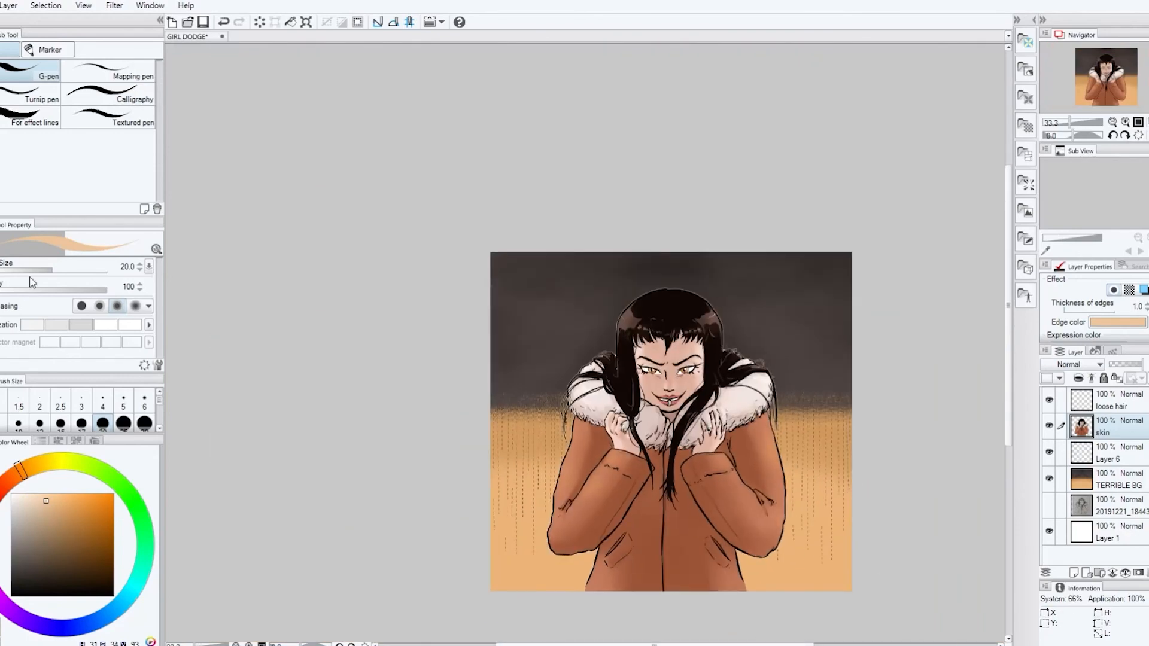
Save the GIRL DODGE drawing
{"action": "left_click", "coordinate": [32, 282]}
{"action": "left_click_drag", "start_coordinate": [490, 253], "coordinate": [499, 256]}
{"action": "left_click", "coordinate": [530, 563]}
{"action": "key", "text": "ctrl+s"}
{"action": "left_click", "coordinate": [85, 251]}
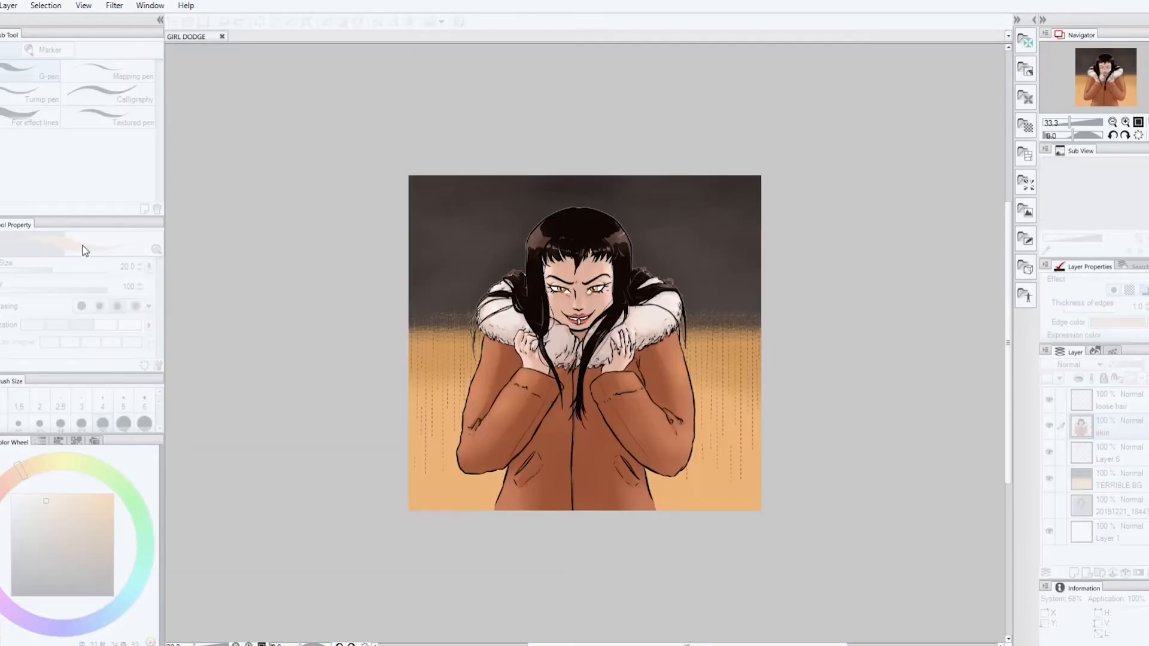